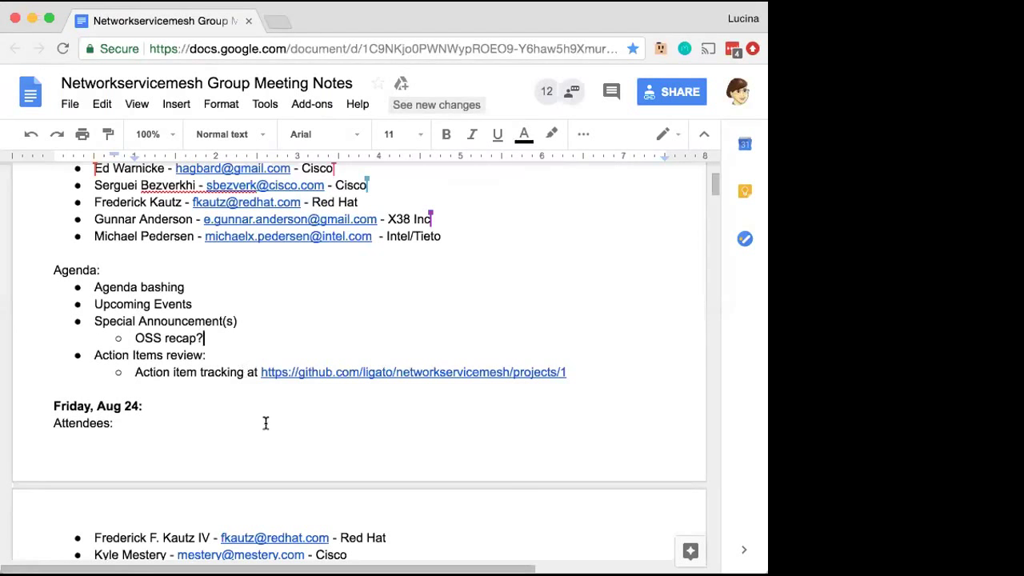
Scroll through the Sept 7 notes to find the action item tracking line
left_click(148, 383)
scroll(279, 394, "down", 1)
scroll(278, 394, "down", 10)
scroll(278, 393, "down", 8)
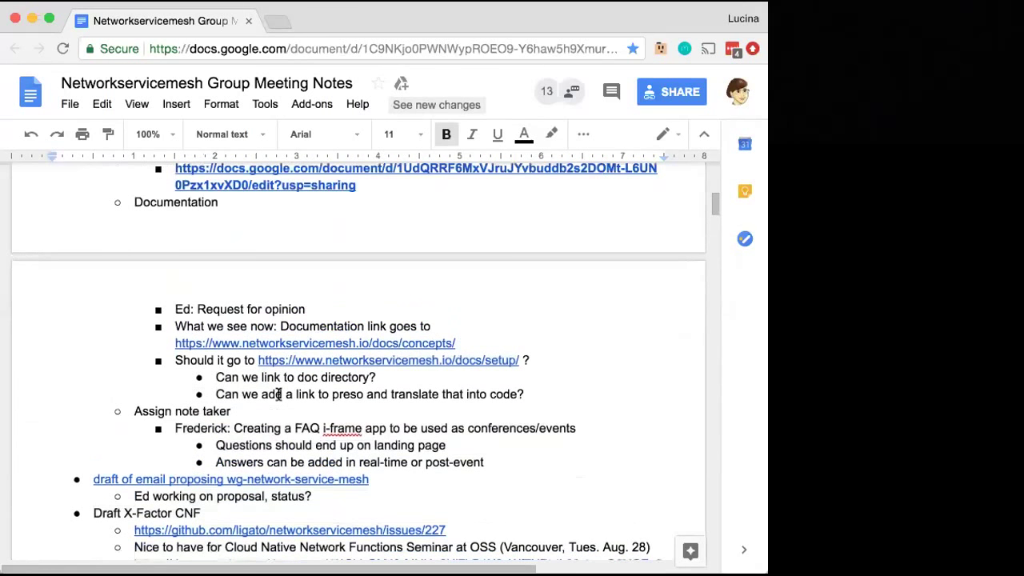
scroll(279, 393, "up", 10)
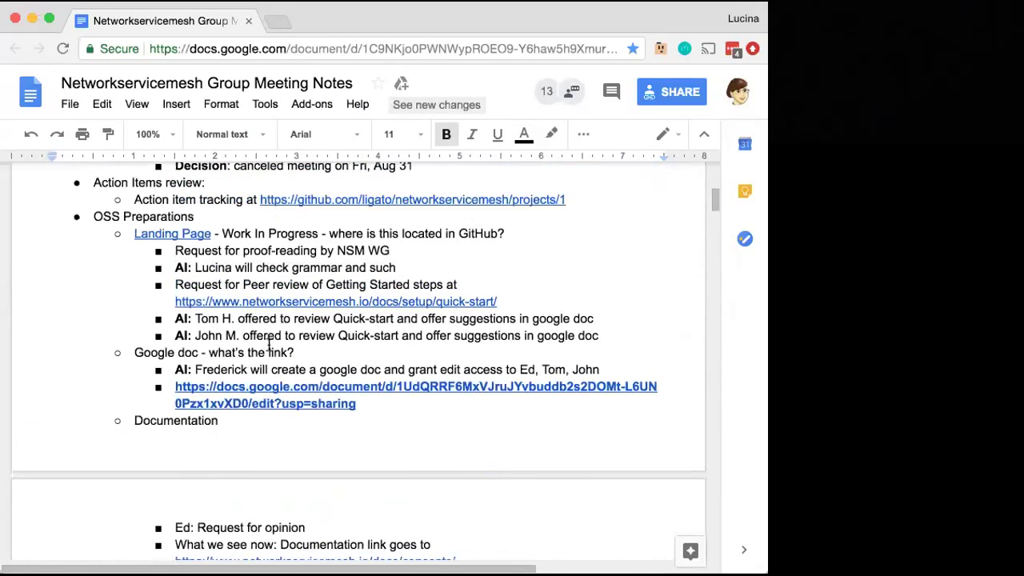
scroll(264, 349, "up", 5)
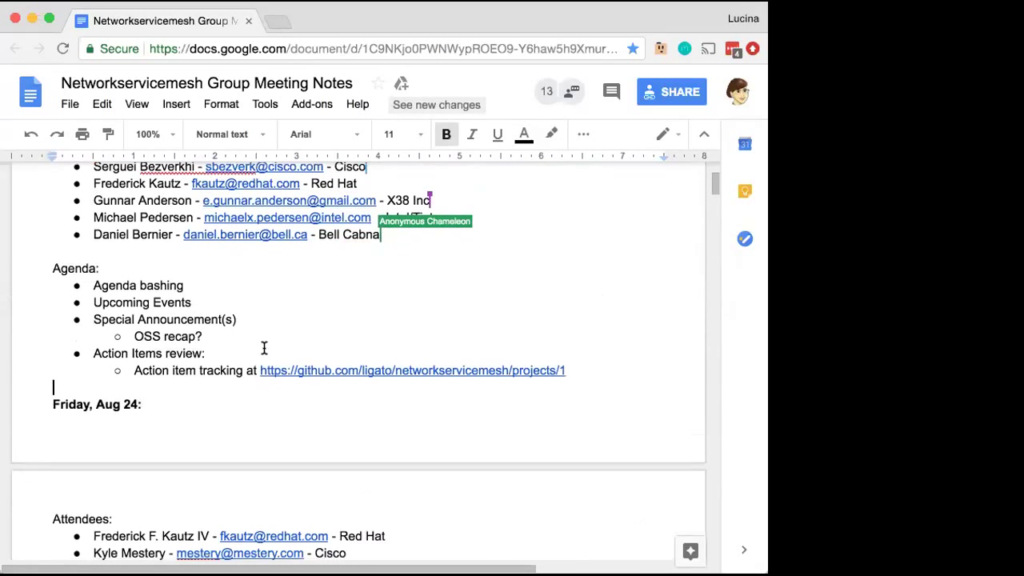
Insert a new bullet after the tracking URL, outdented to top agenda level, and review the agenda
left_click(584, 370)
key("Return")
key("shift+Tab")
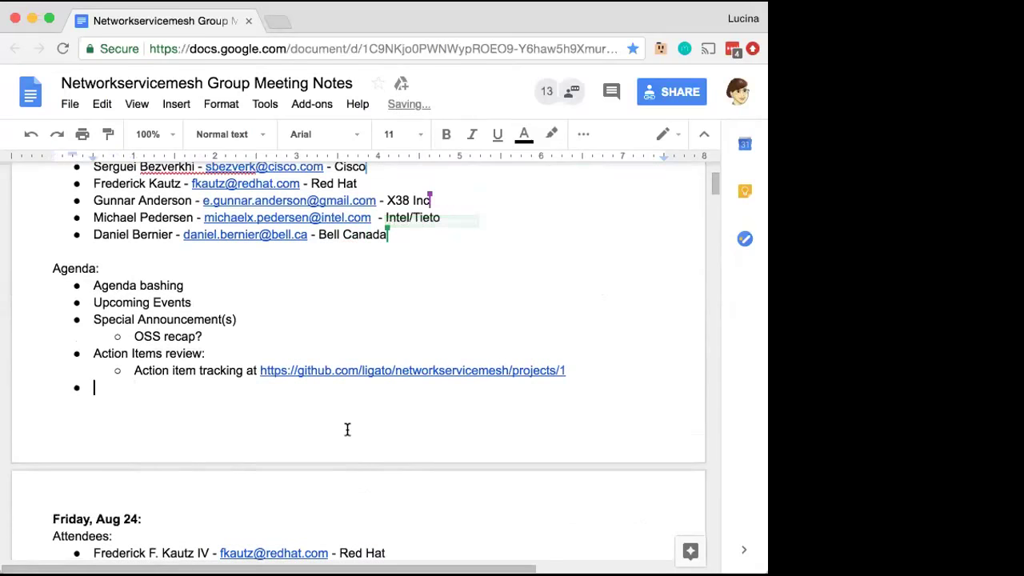
scroll(347, 430, "down", 10)
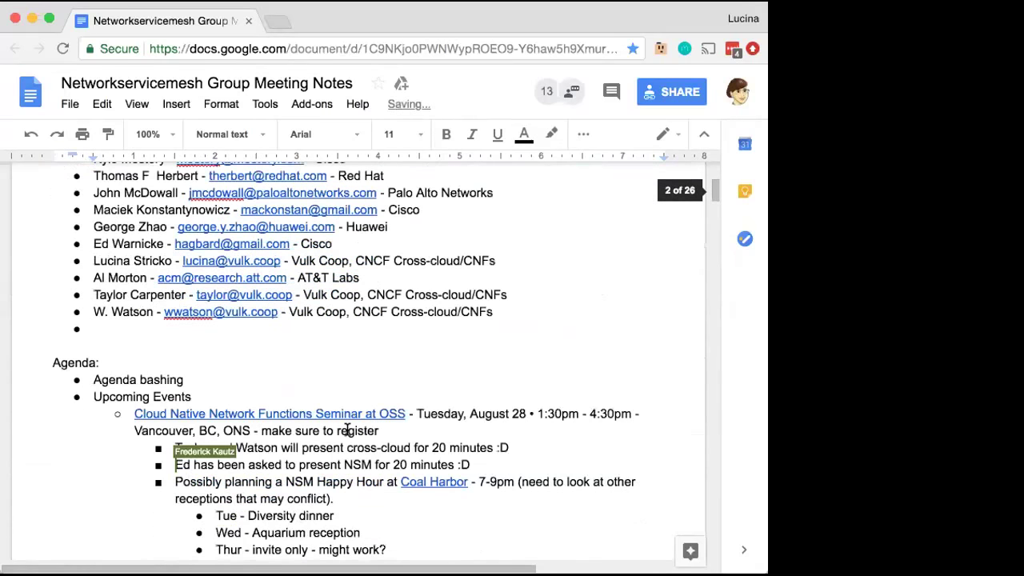
scroll(347, 429, "down", 20)
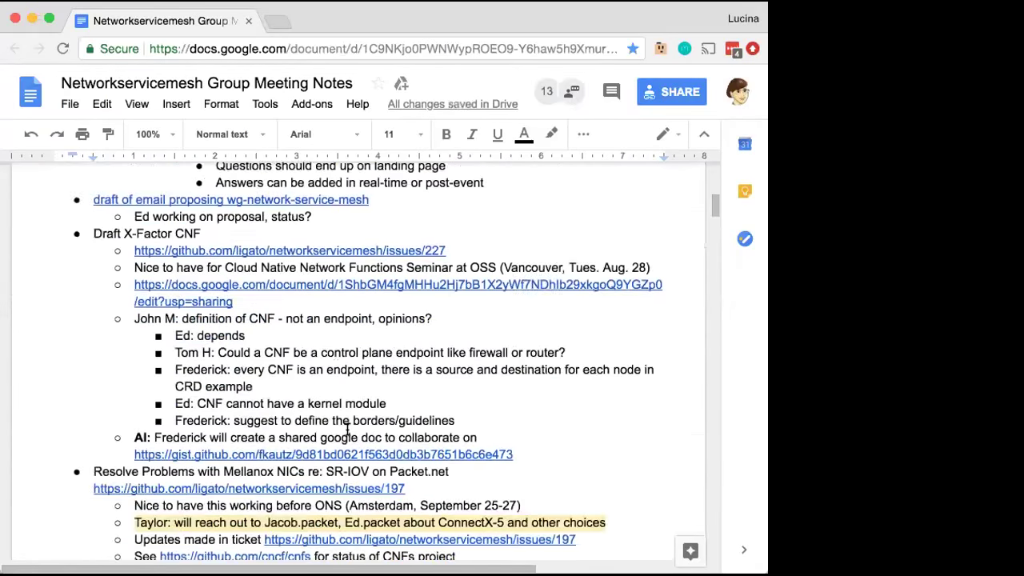
scroll(347, 430, "down", 3)
scroll(347, 429, "down", 4)
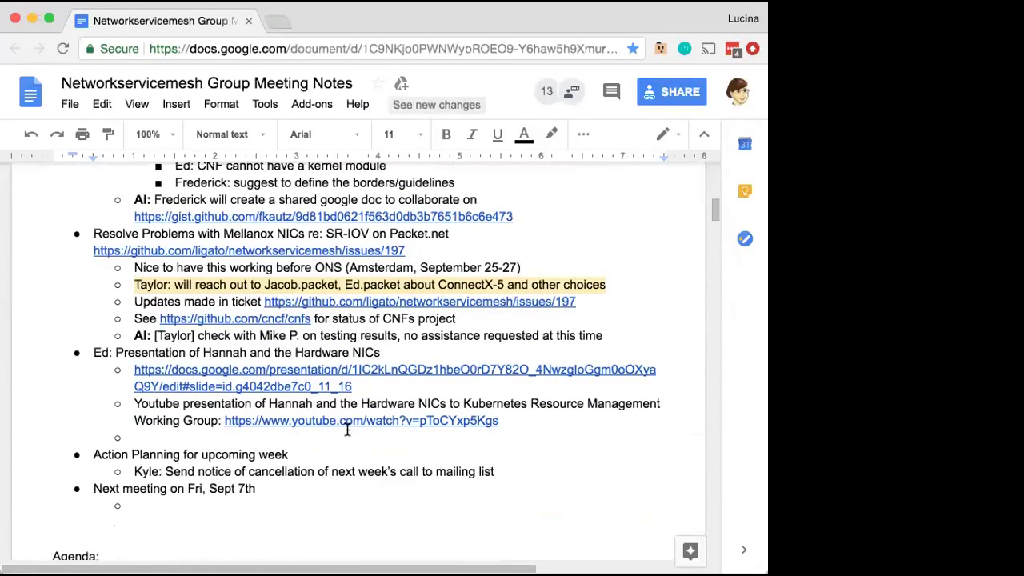
scroll(309, 486, "up", 15)
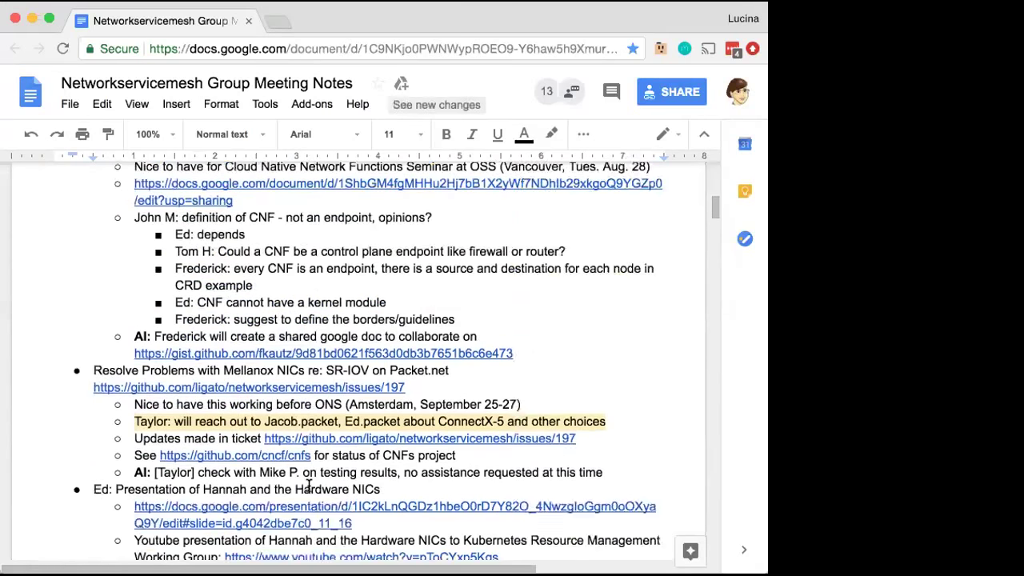
scroll(309, 485, "up", 10)
scroll(309, 485, "up", 3)
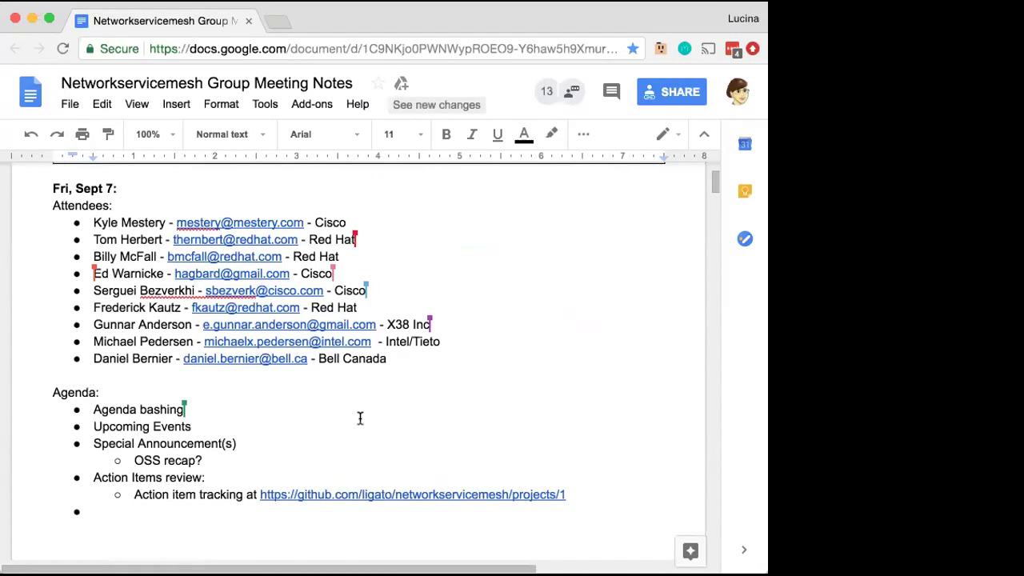
Add two attendee lines, each with a Vulk Coop attendee's name, e-mail and 'Vulk Coop'
left_click(387, 358)
key("Return")
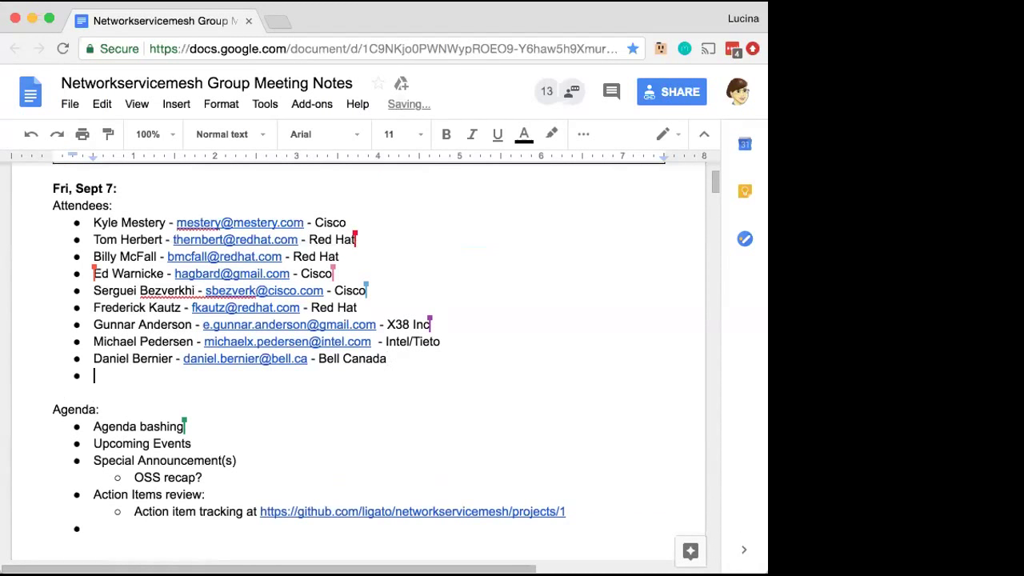
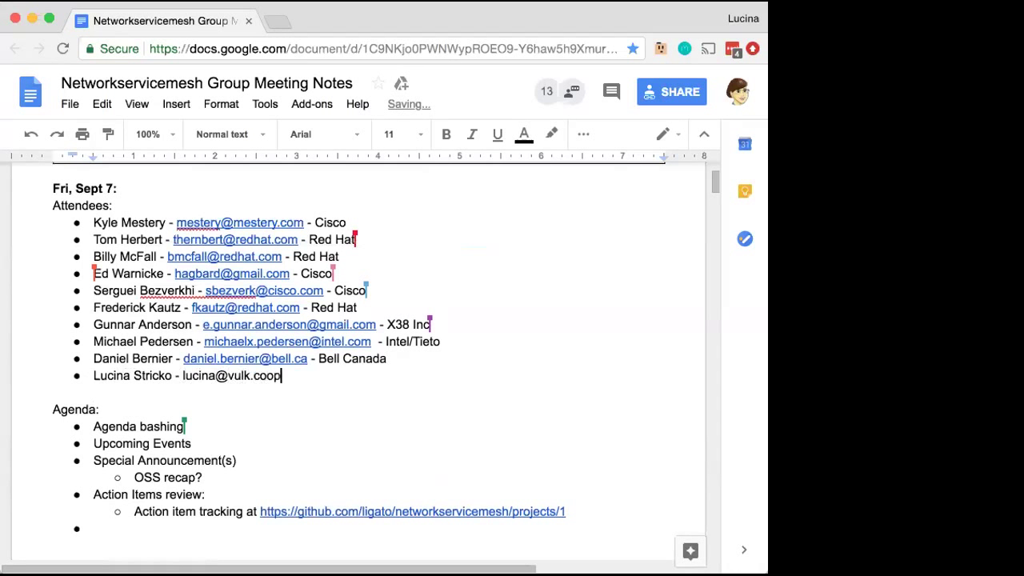
type("- Vulk Coop")
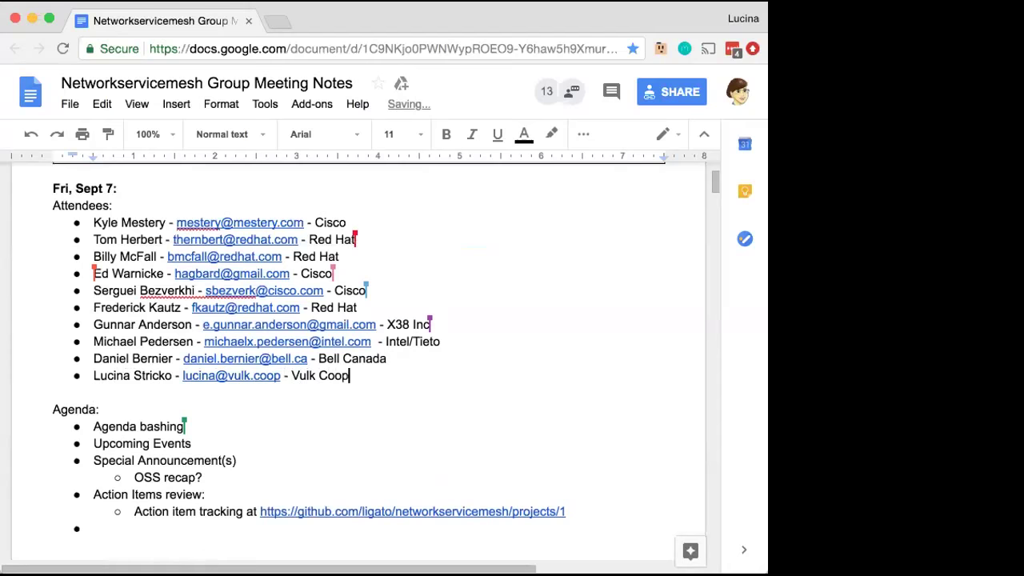
key("Return")
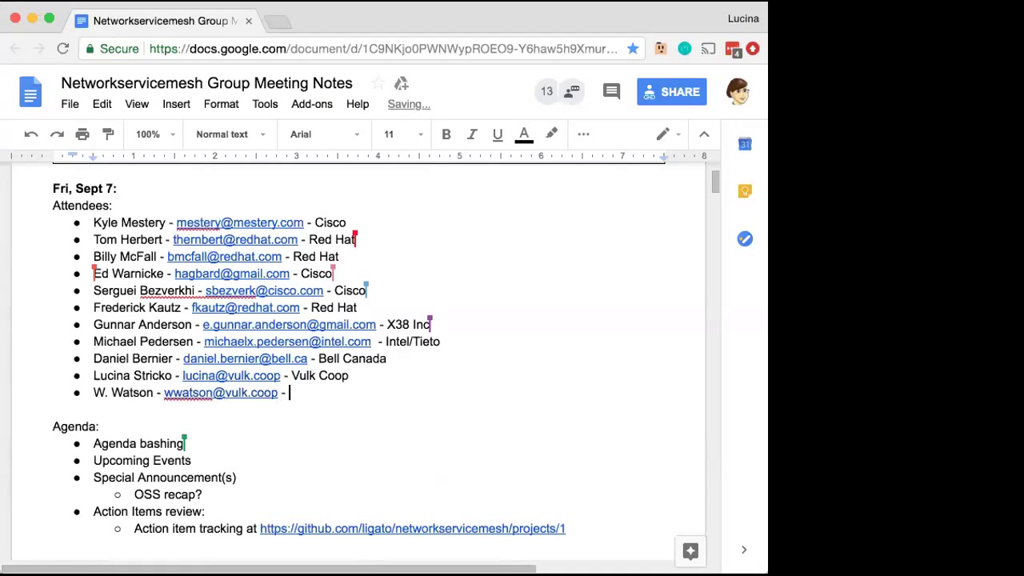
type("Vulk Coop")
Append ', CNCF Cross-cloud/CNFs' to both new attendee lines and start an empty bullet
left_click(379, 375)
type(", CNCF ")
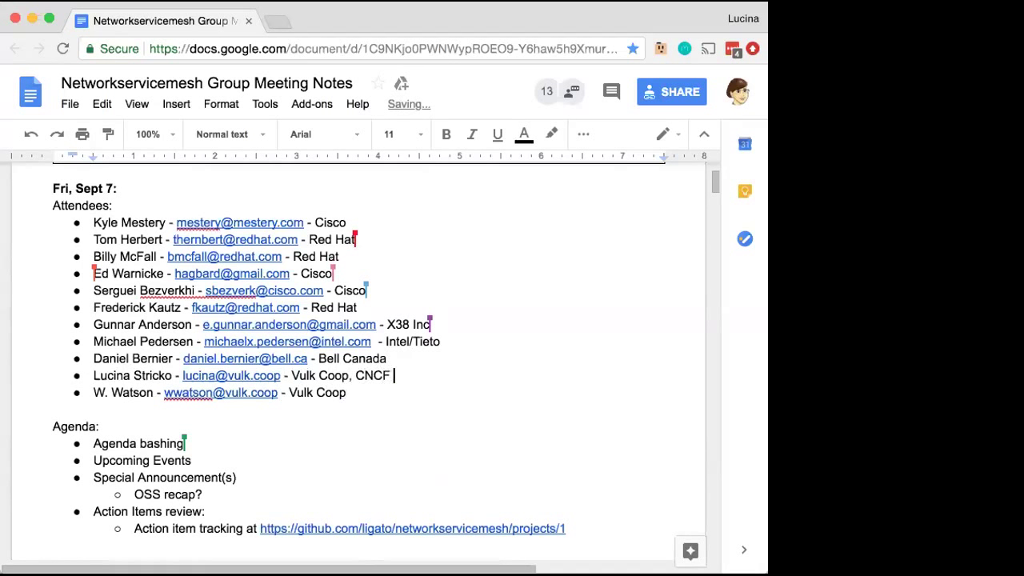
type("Cross-cloud/CNFs")
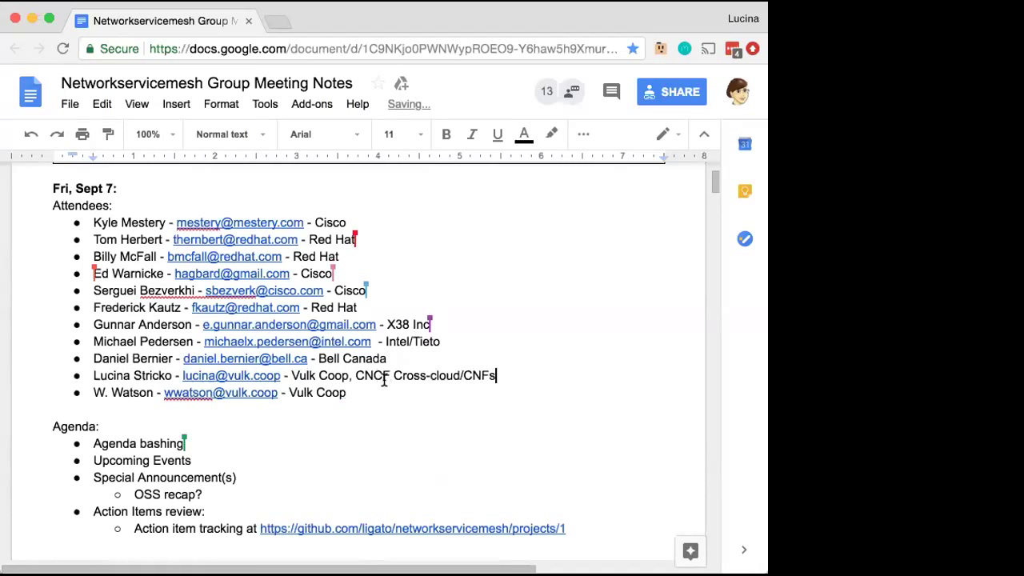
left_click_drag(356, 375, 495, 370)
key("super+c")
left_click(496, 392)
type(",")
key("super+v")
key("Return")
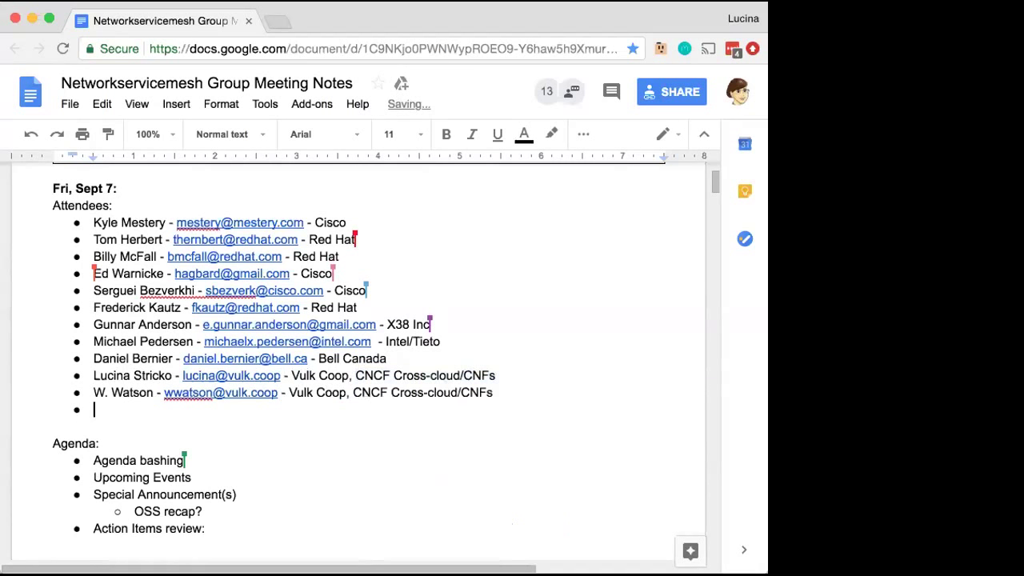
scroll(515, 375, "down", 1)
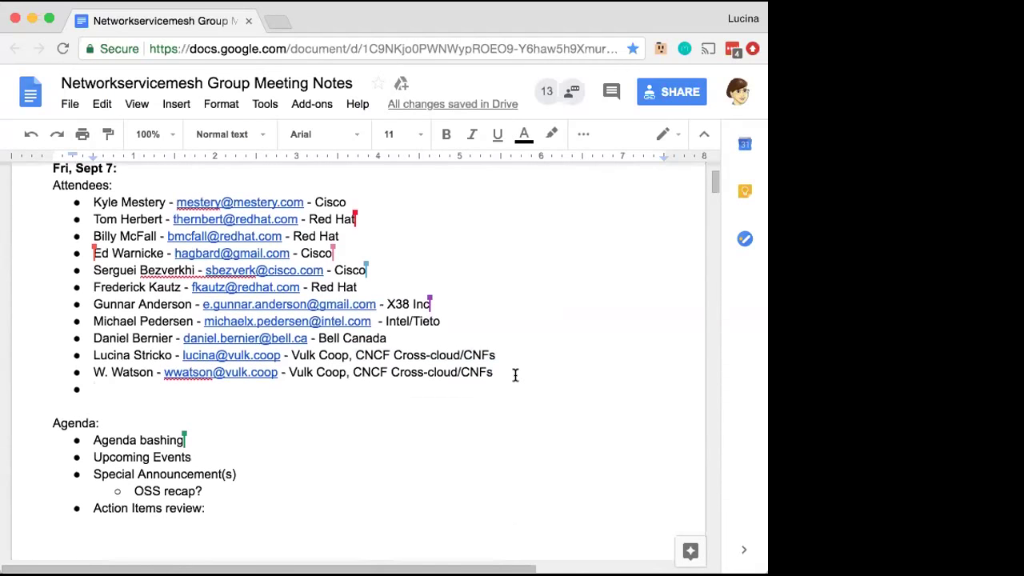
Enter the third attendee's name and e-mail, paste 'Vulk Coop, CNCF Cross-cloud/CNFs', and remove the double space
scroll(515, 375, "down", 5)
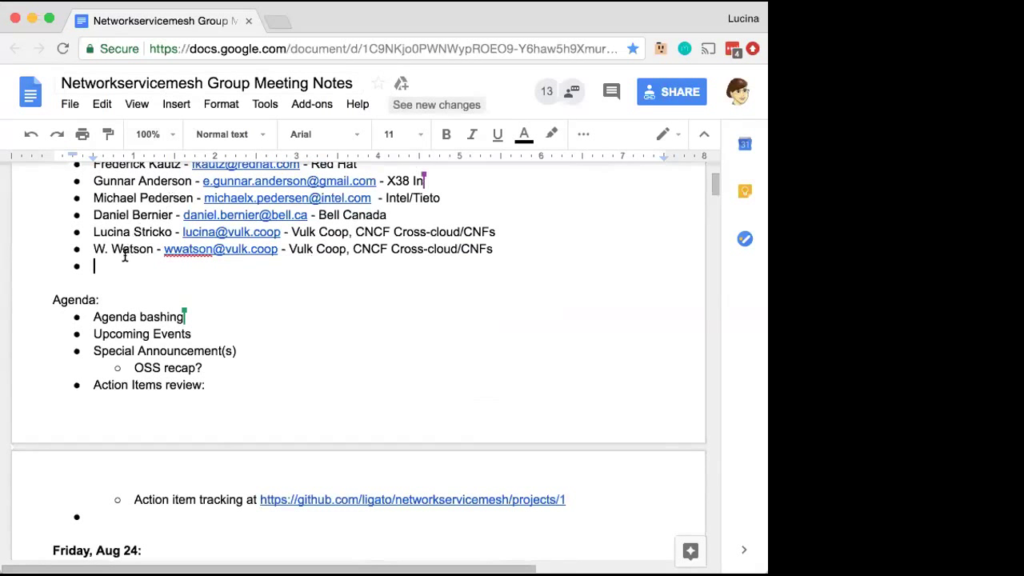
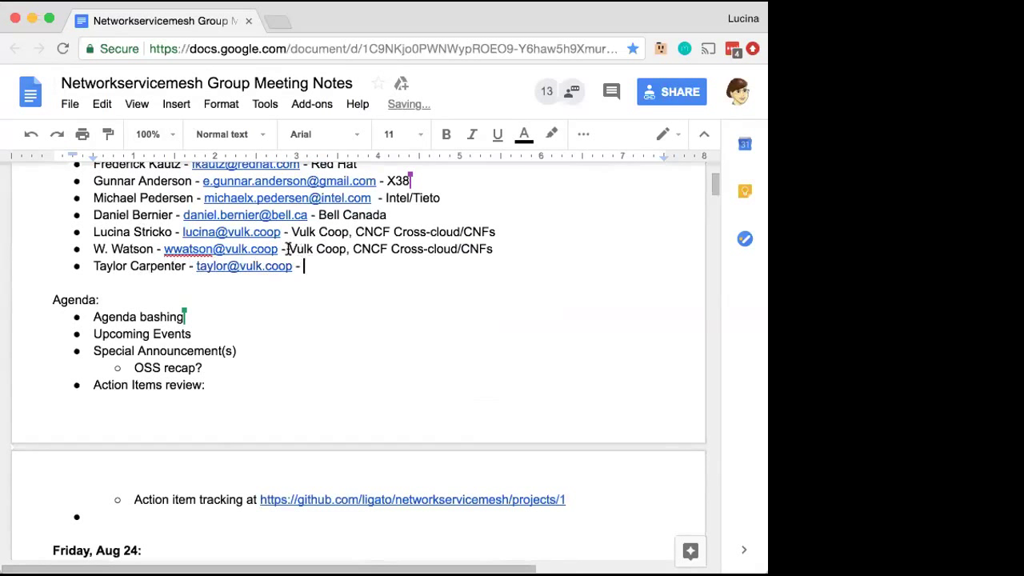
left_click_drag(286, 249, 500, 245)
key("super+c")
left_click(423, 258)
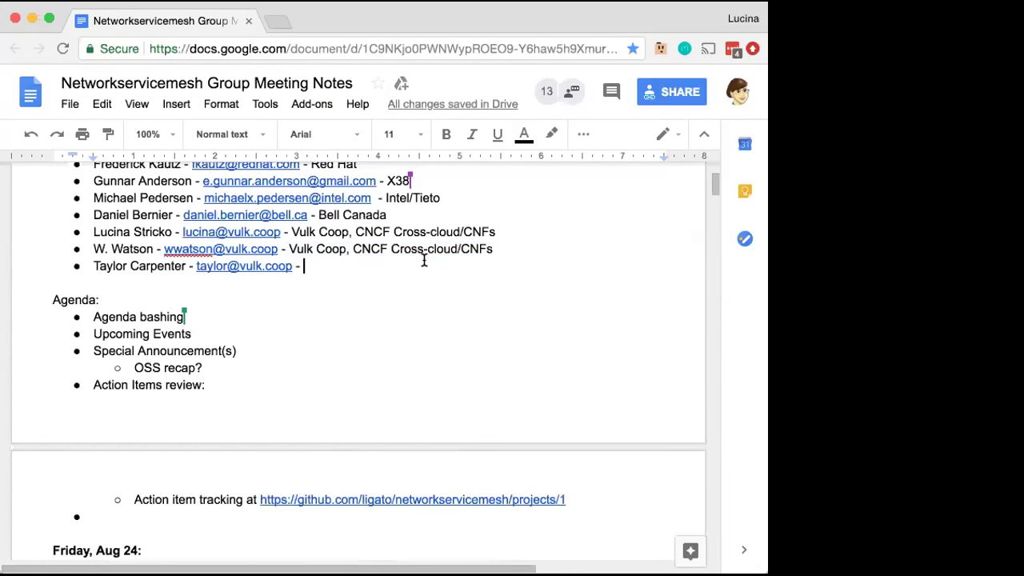
key("super+v")
key("Return")
left_click(303, 265)
key("BackSpace")
key("Down")
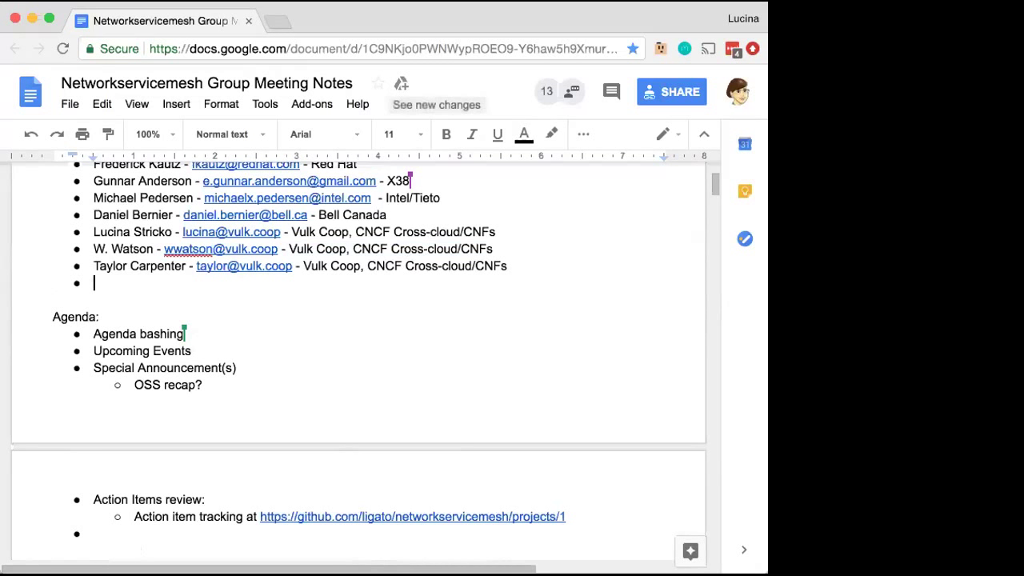
Add Upcoming Events sub-bullets: ONS Europe, Amsterdam; KubeCon China, Shanghai; KubeCon Seattle - Dec
left_click(192, 350)
key("Return")
key("Tab")
type("ONS ")
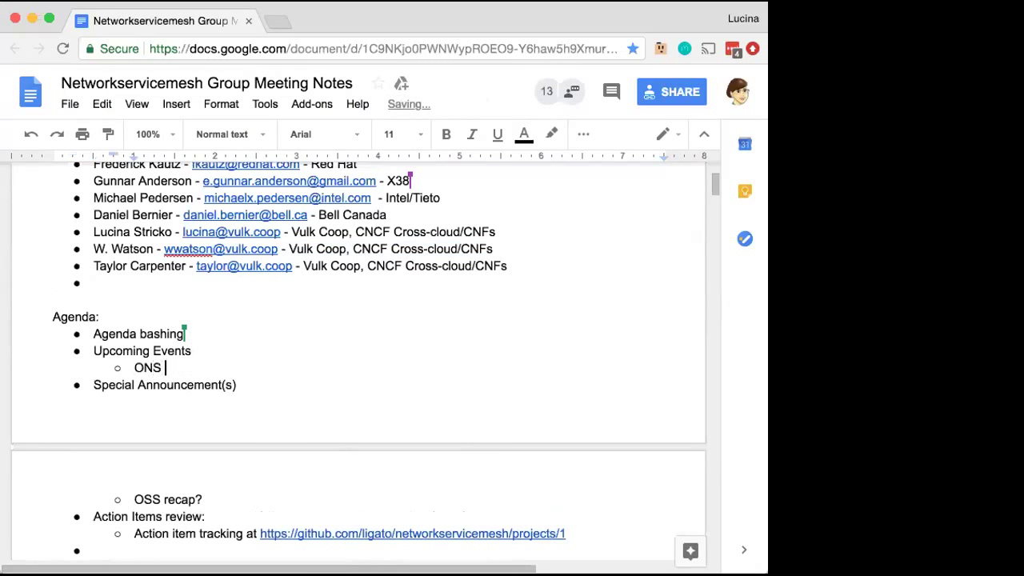
type("Europe, Amsterdam")
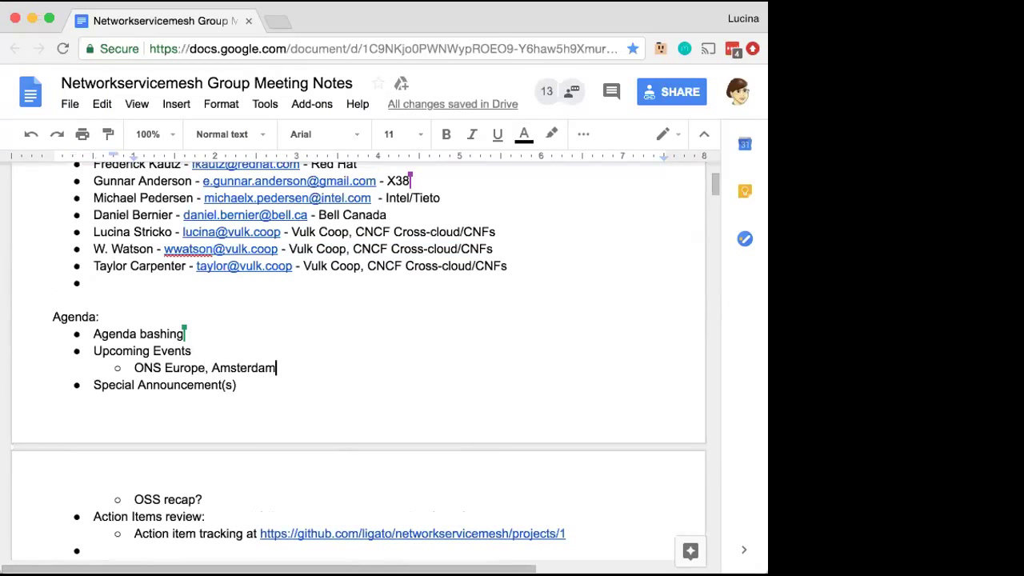
key("Return")
type("KubeCon China, Shanghai")
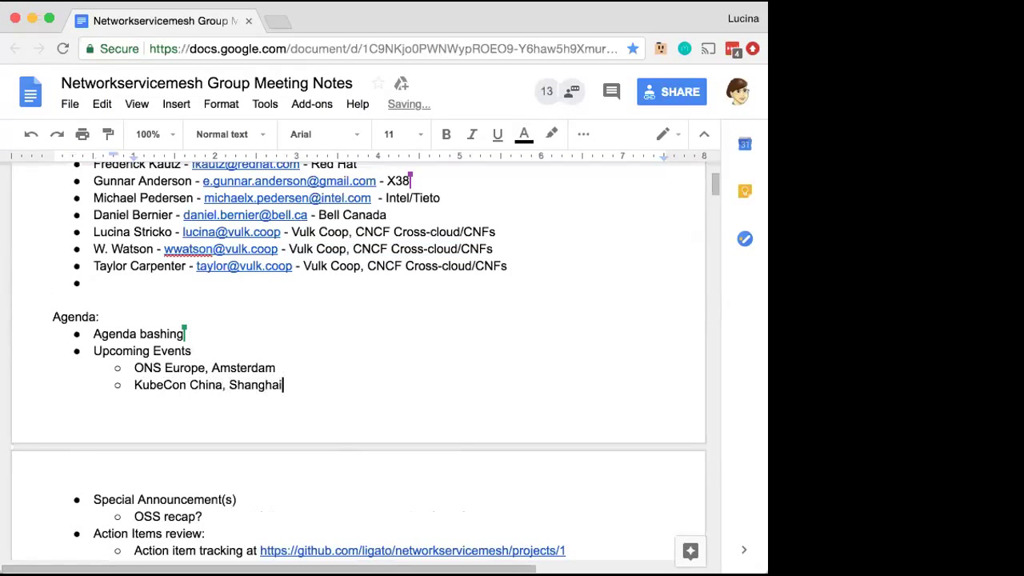
key("Return")
type("KubeCon ")
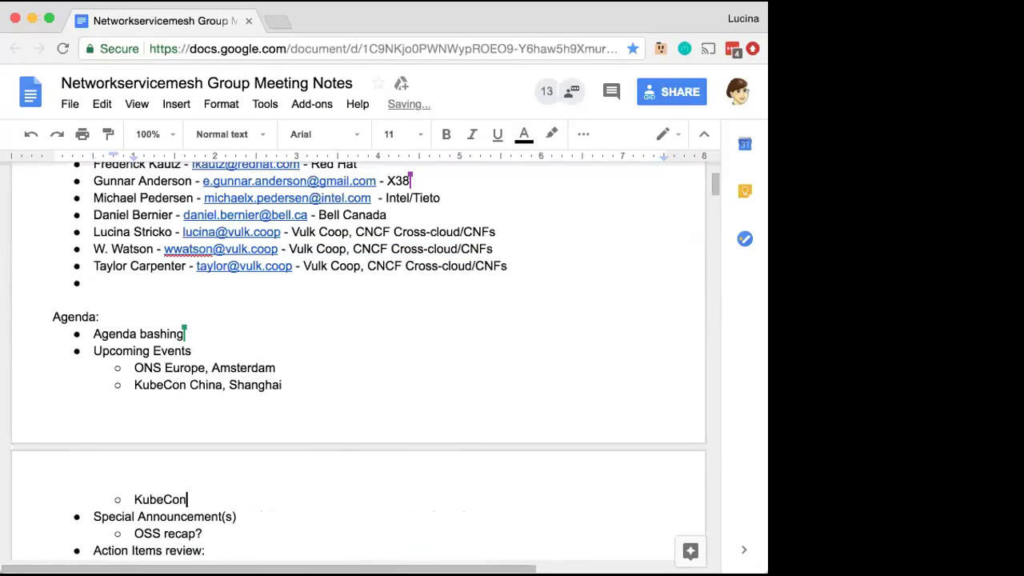
type("Seattle - Dec")
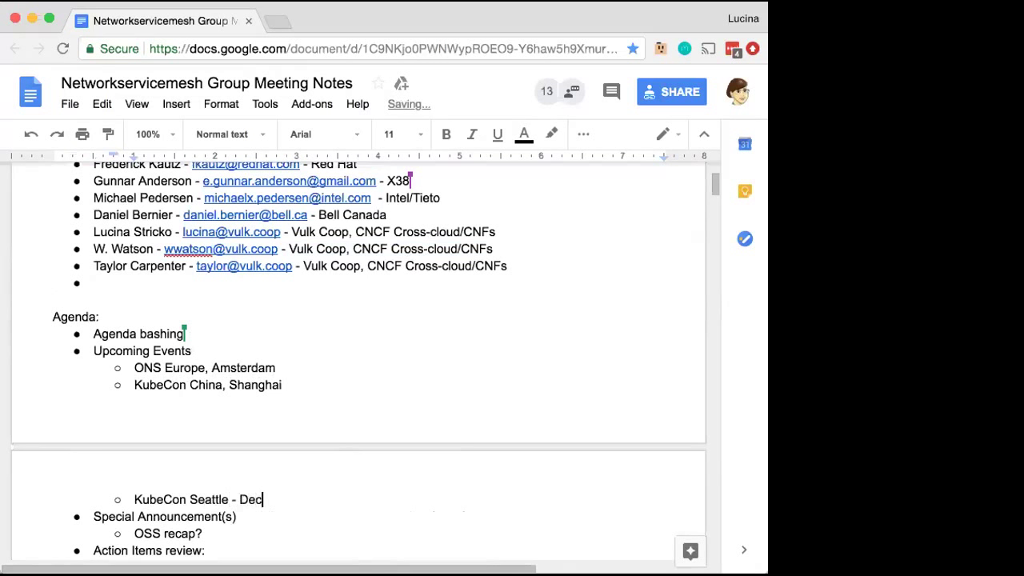
Tag KubeCon China, Shanghai with '- Nov' and ONS Europe, Amsterdam with '- Sept'
left_click(315, 379)
type("- Noc")
left_click(276, 368)
type("- Sept")
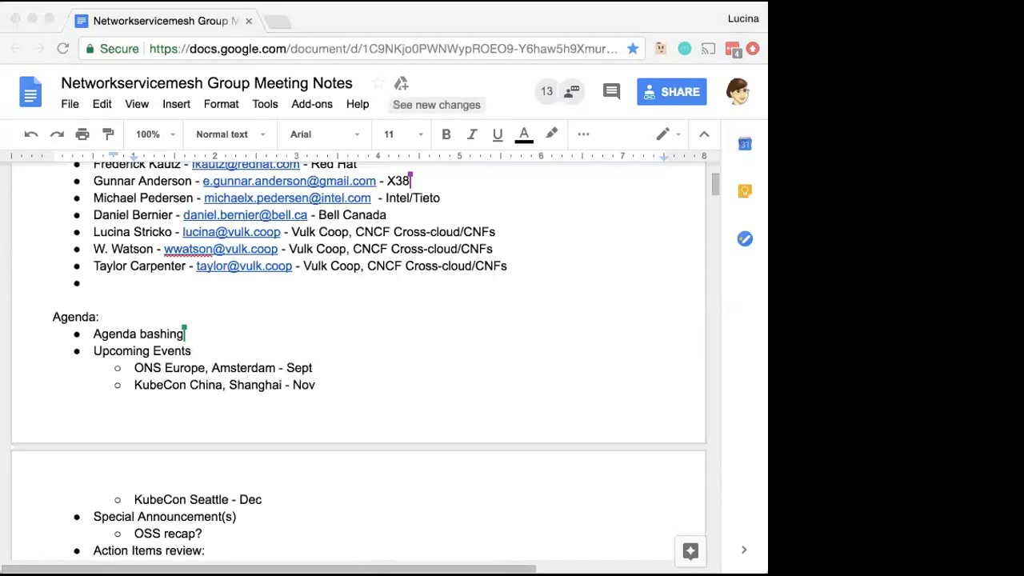
Look up the Open Networking Summit page and select 'ONS Europe, Amsterdam' in the notes
type("ons")
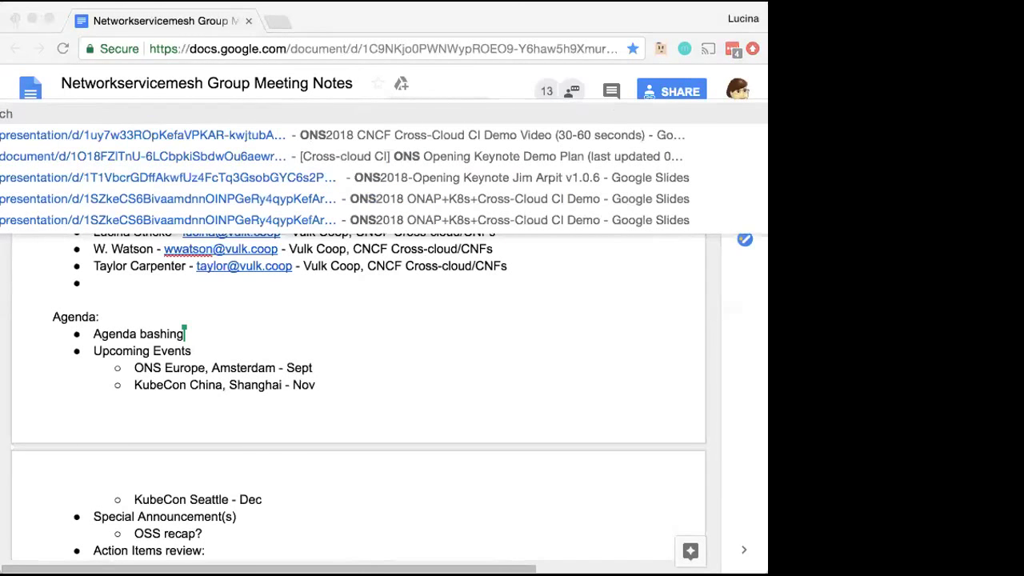
key("BackSpace")
key("BackSpace")
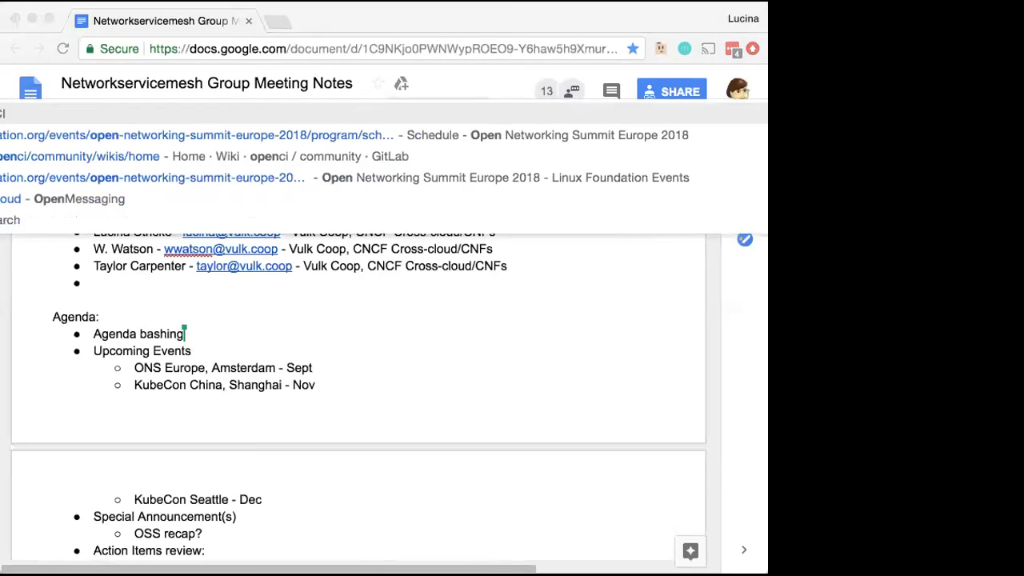
key("Escape")
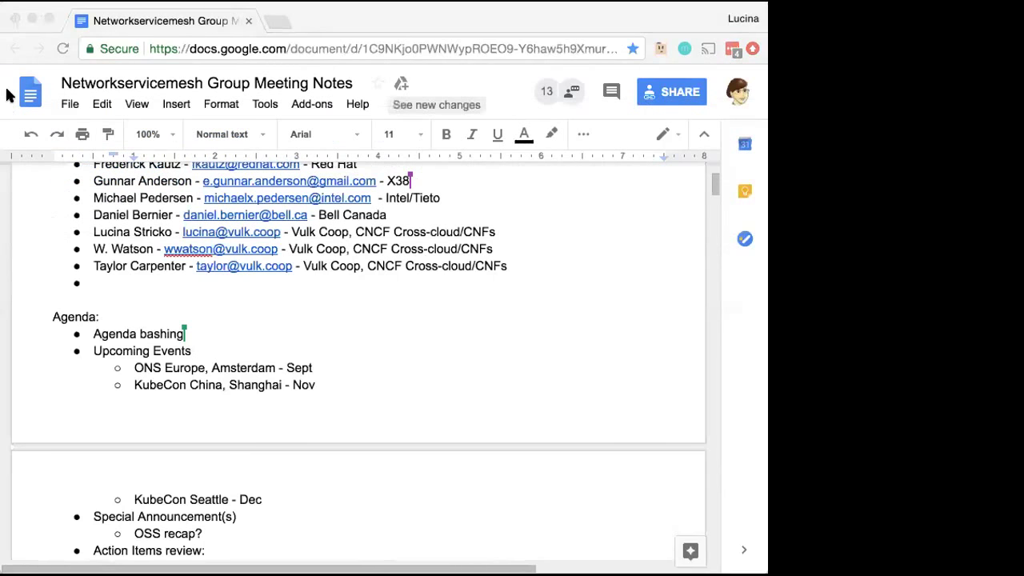
left_click(4, 84)
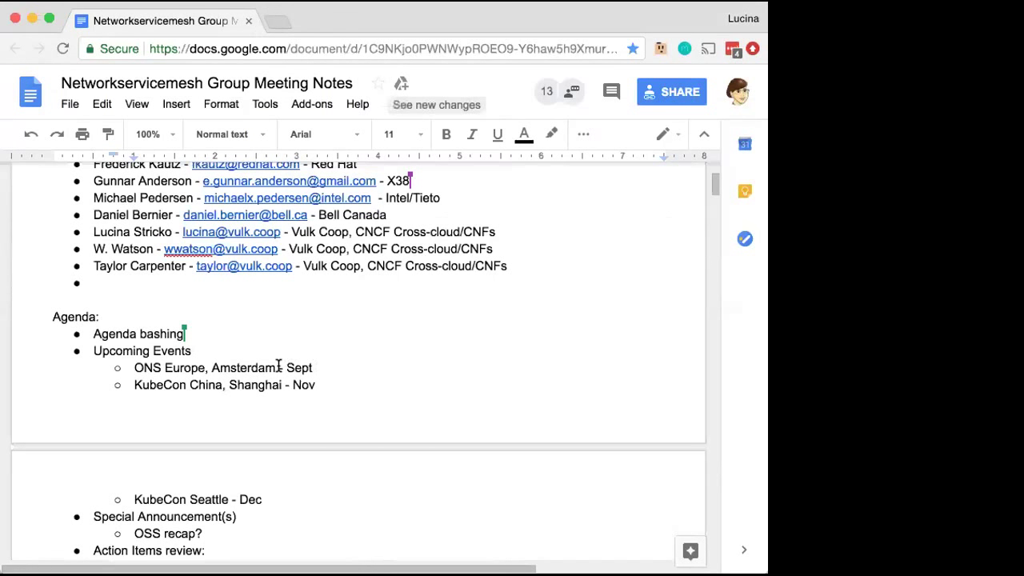
left_click_drag(277, 367, 129, 369)
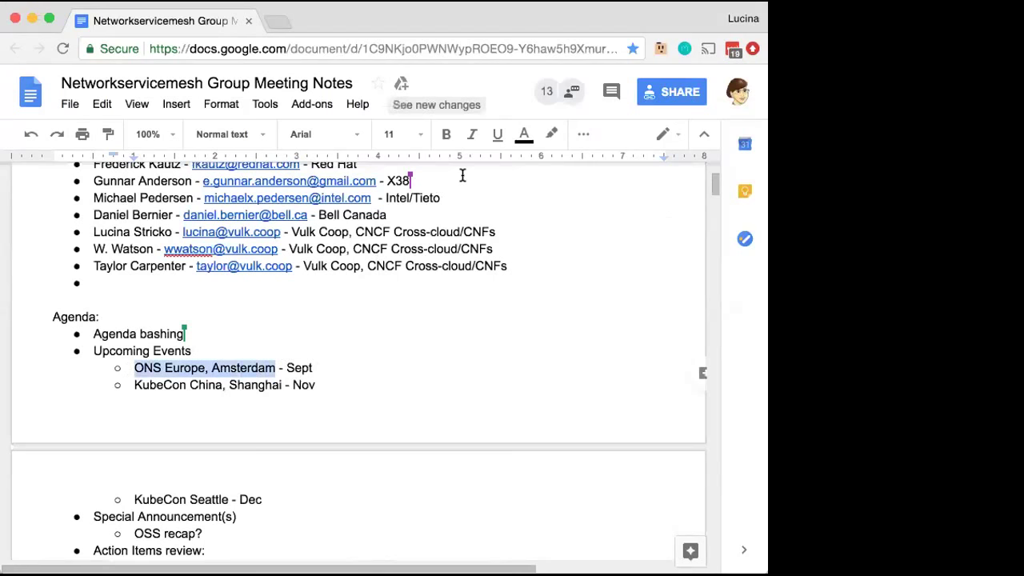
Link 'ONS Europe, Amsterdam' to its event page using the pasted URL
left_click(580, 135)
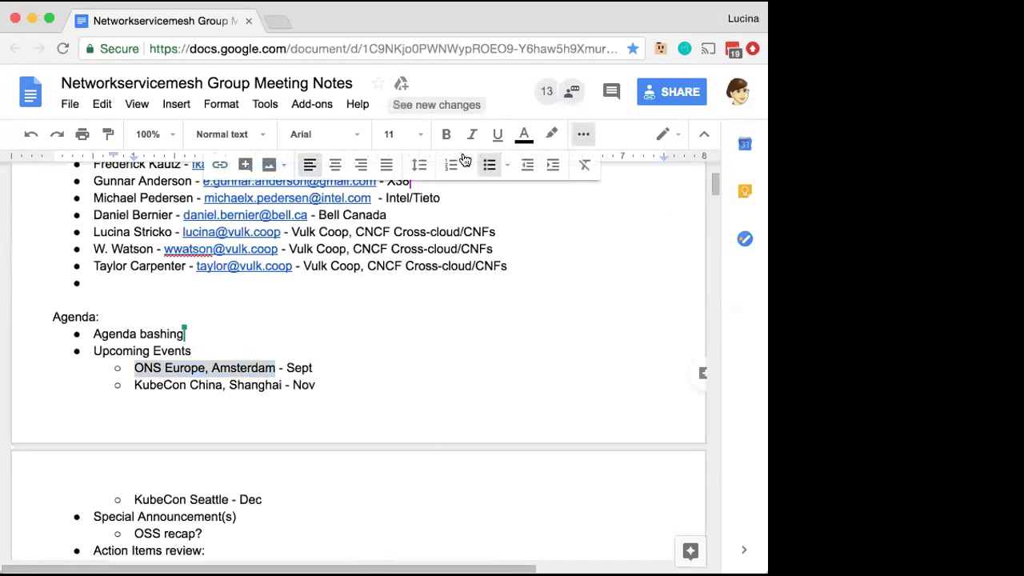
left_click(220, 165)
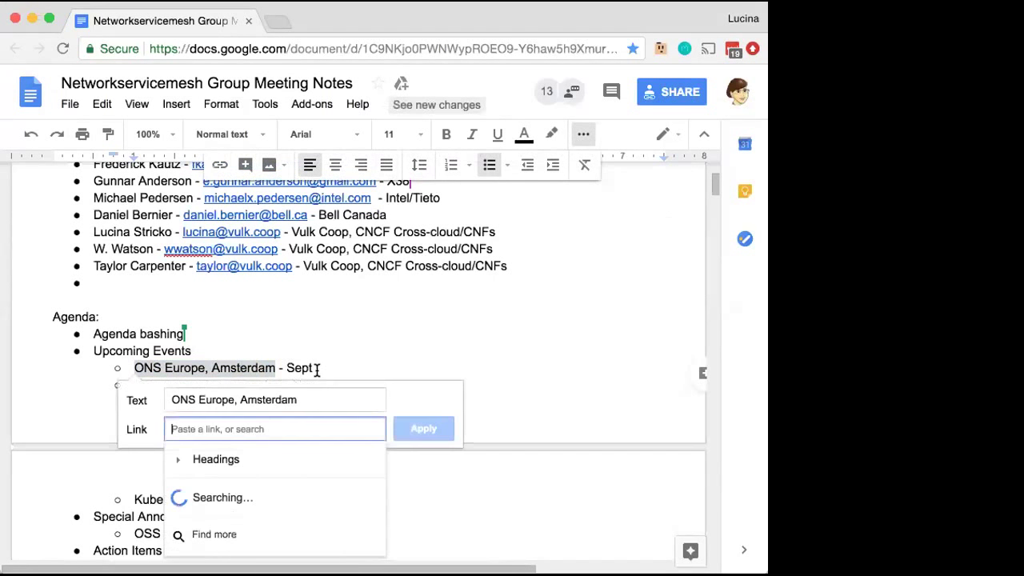
key("ctrl+v")
key("Return")
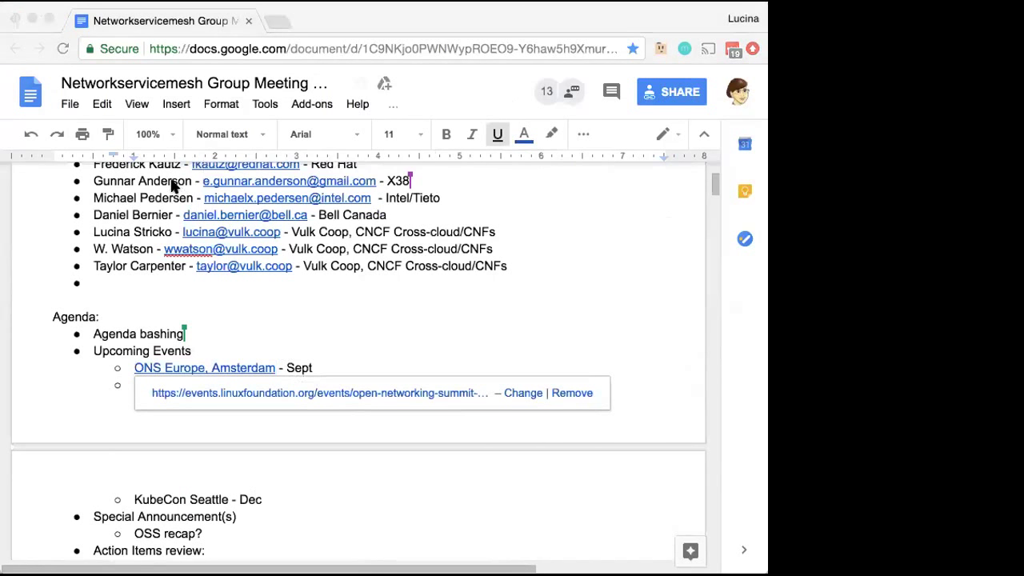
Add day ranges Sept 25-27, Nov 13-14 and Dec 10-14, then look up the KubeCon page
left_click(322, 366)
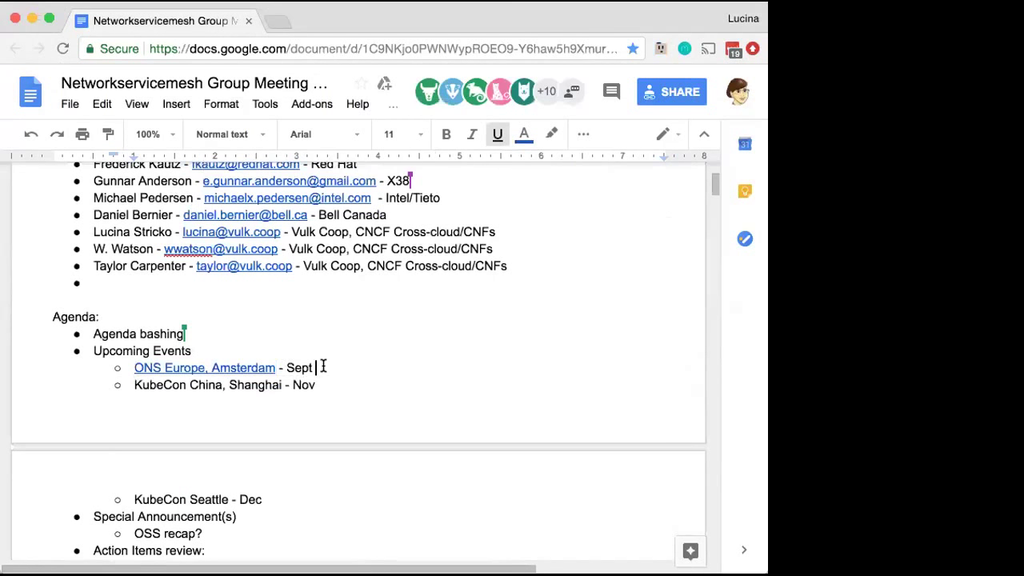
type("25-27")
left_click(342, 385)
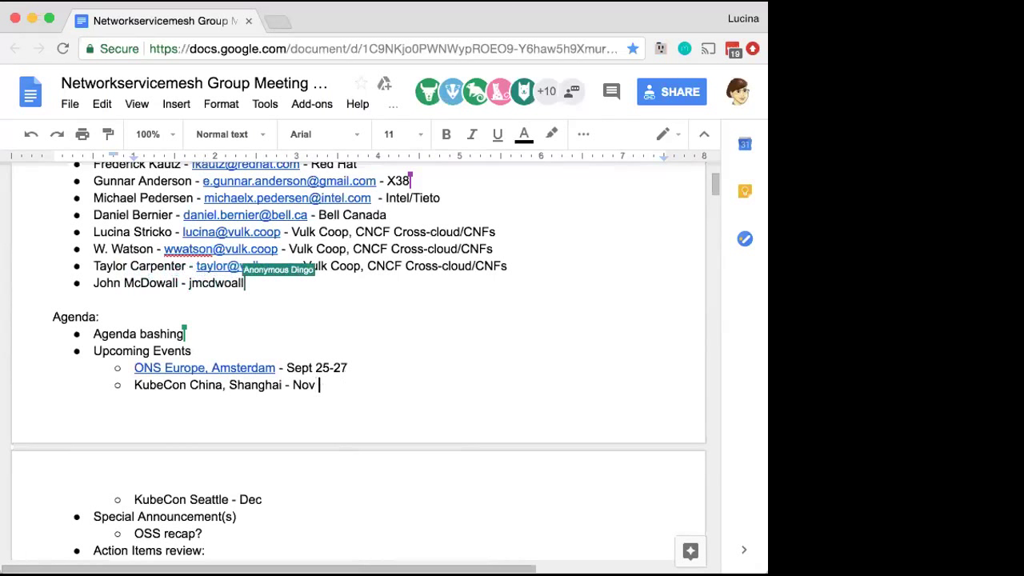
type("13-14")
left_click(311, 499)
type("10-14")
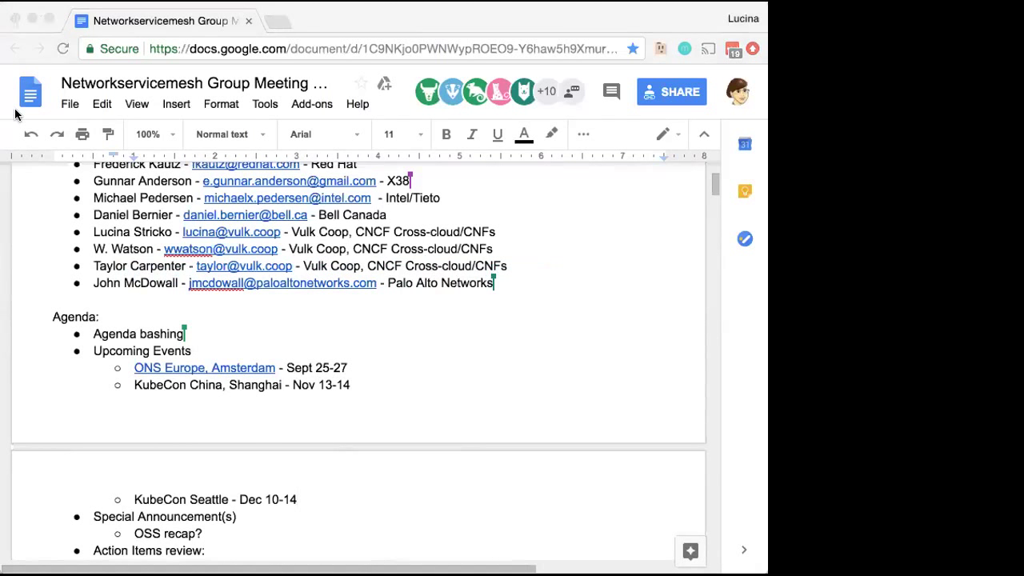
type("kubec")
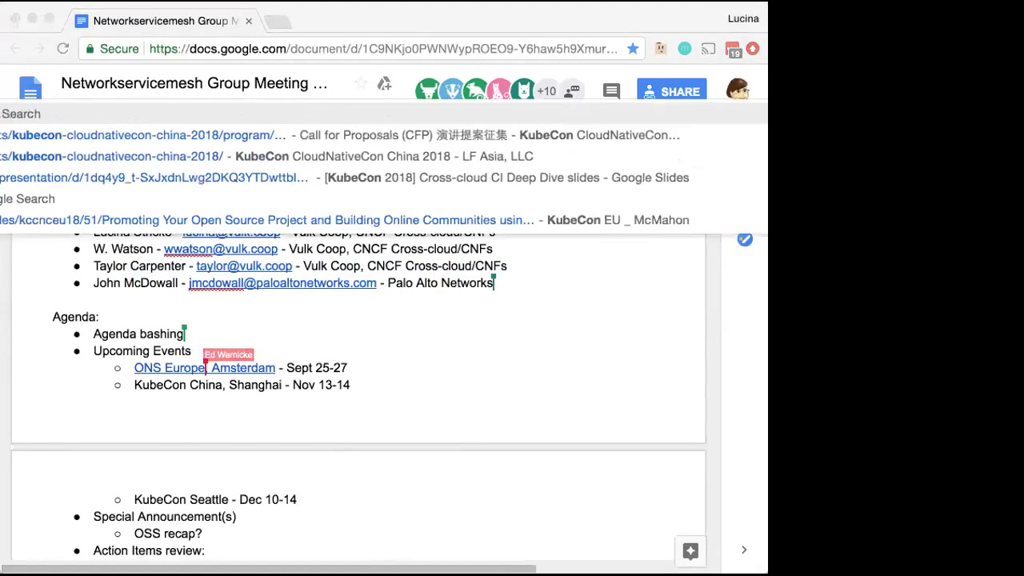
key("Return")
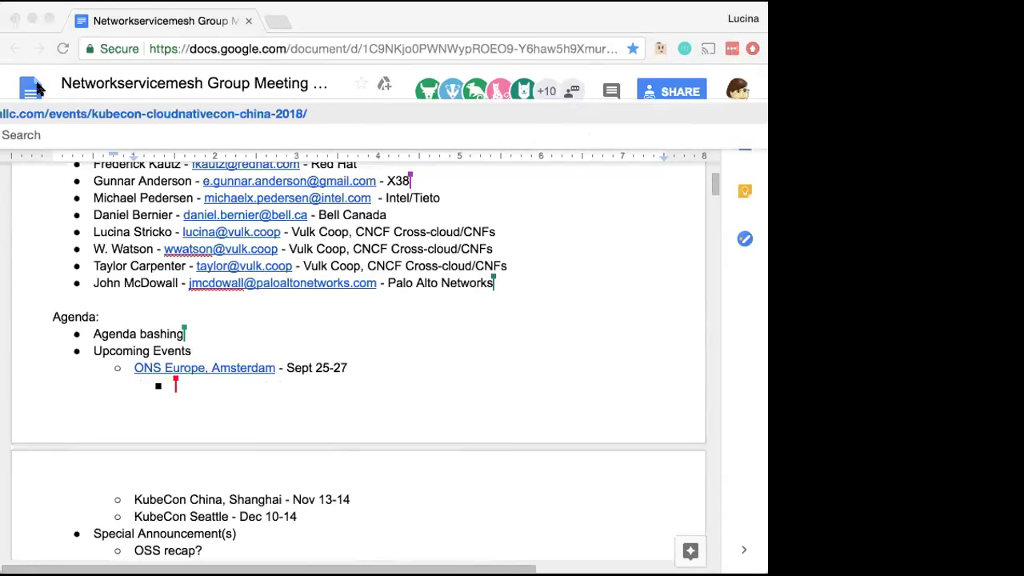
Link 'KubeCon China, Shanghai' to its pasted event page URL
left_click(11, 30)
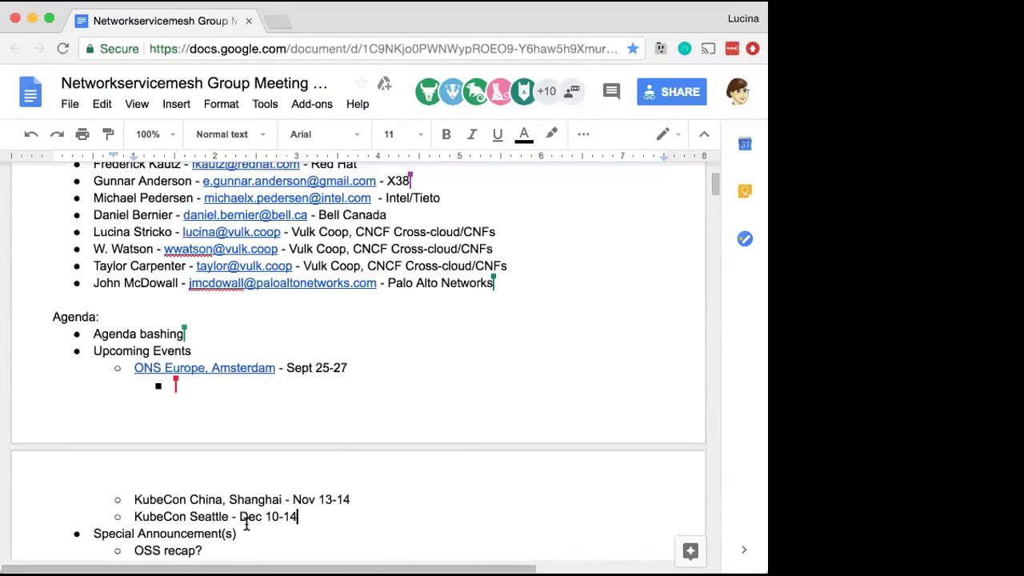
left_click_drag(280, 482, 134, 481)
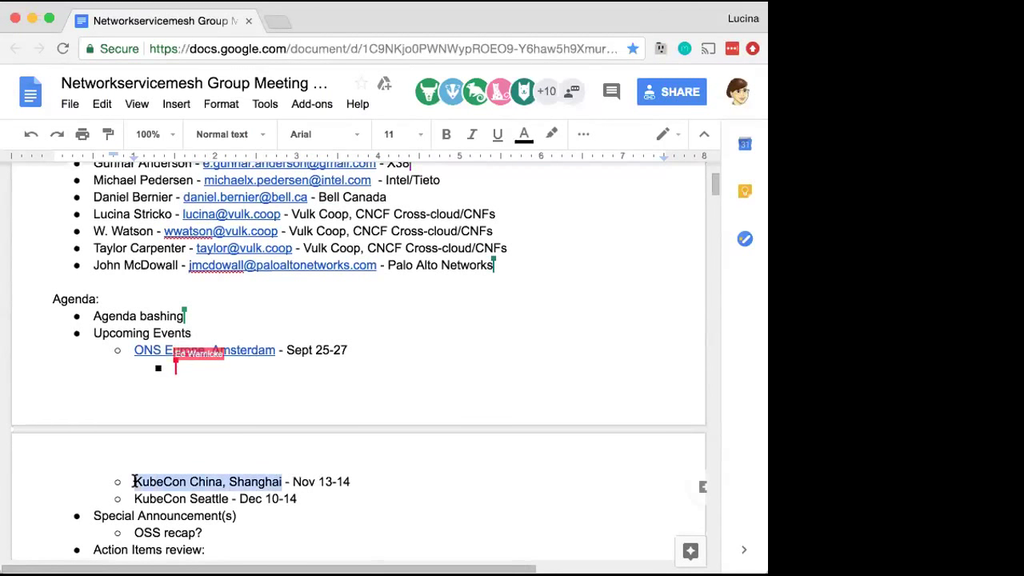
left_click(583, 134)
left_click(219, 165)
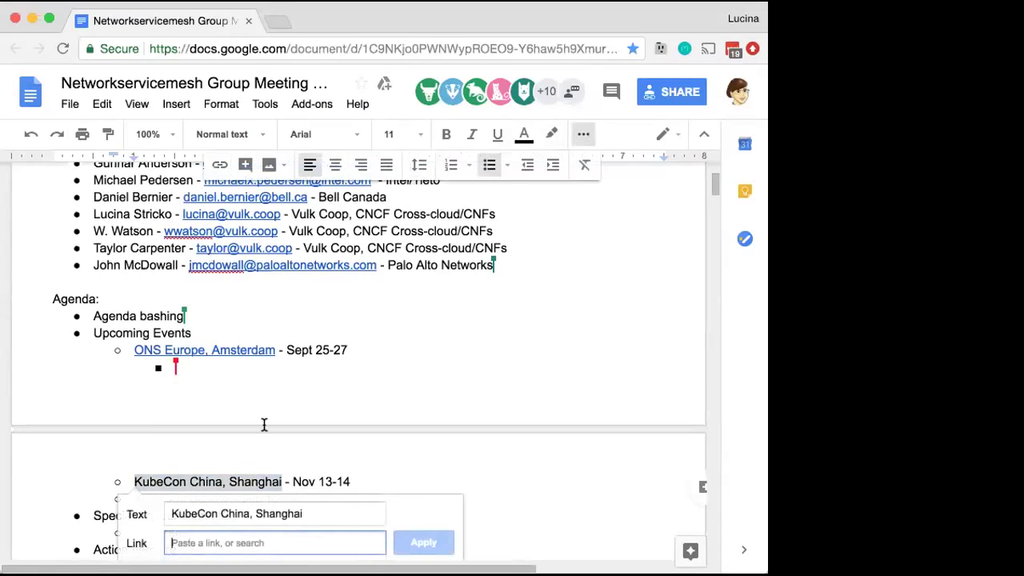
type("https://www.lfasiallc.com/events/kubecon-cloudnativecon-china-2018/")
left_click(424, 542)
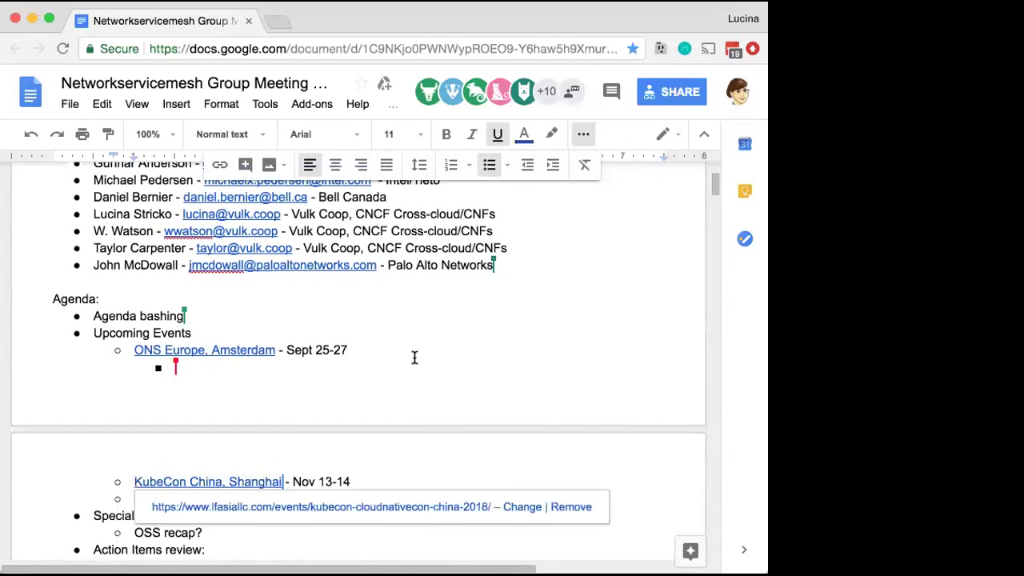
Scroll down the notes and look up the KubeCon Seattle event page
scroll(414, 357, "down", 3)
scroll(414, 357, "down", 2)
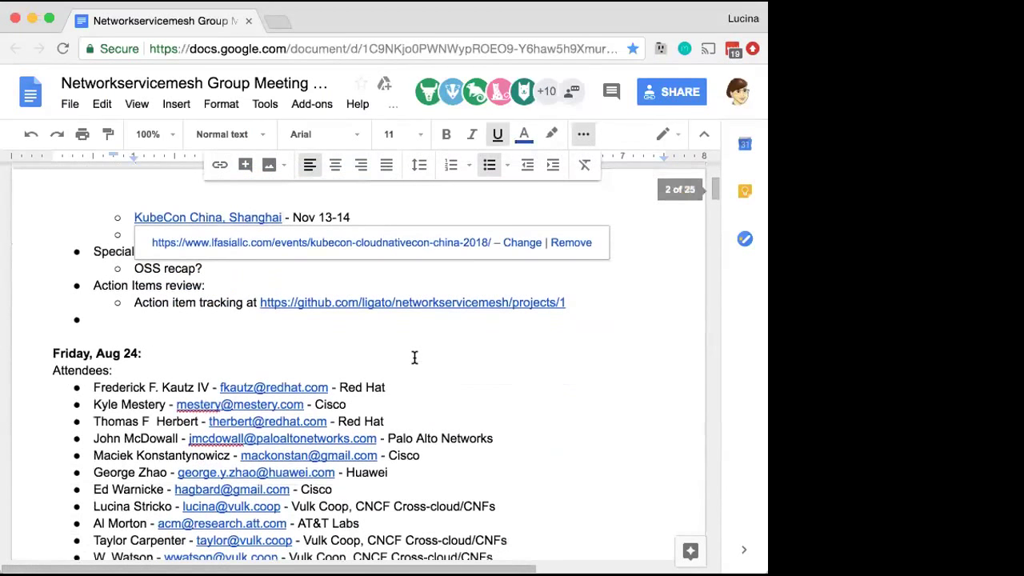
left_click(271, 284)
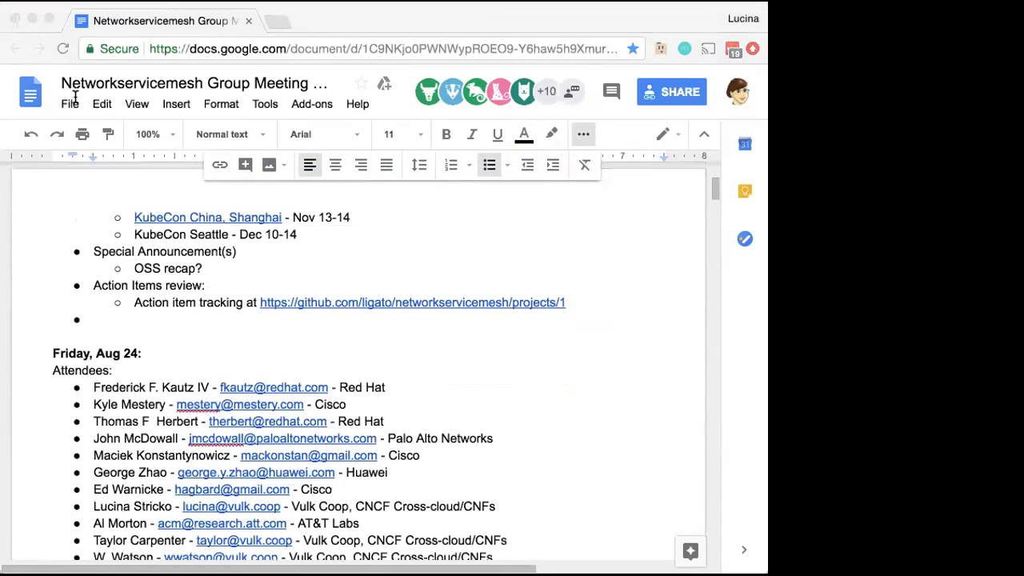
type("ku")
key("Escape")
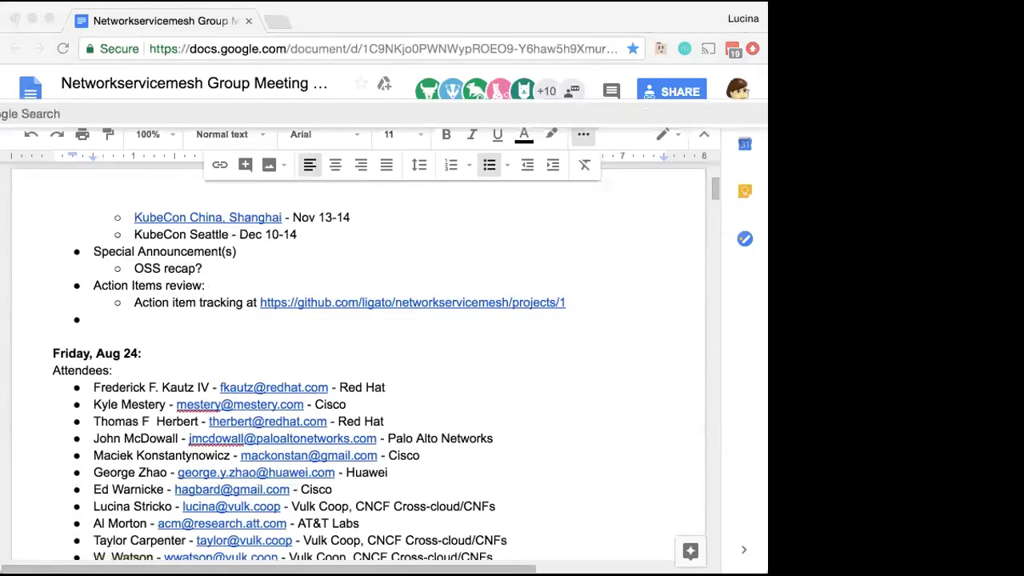
type("becon sea")
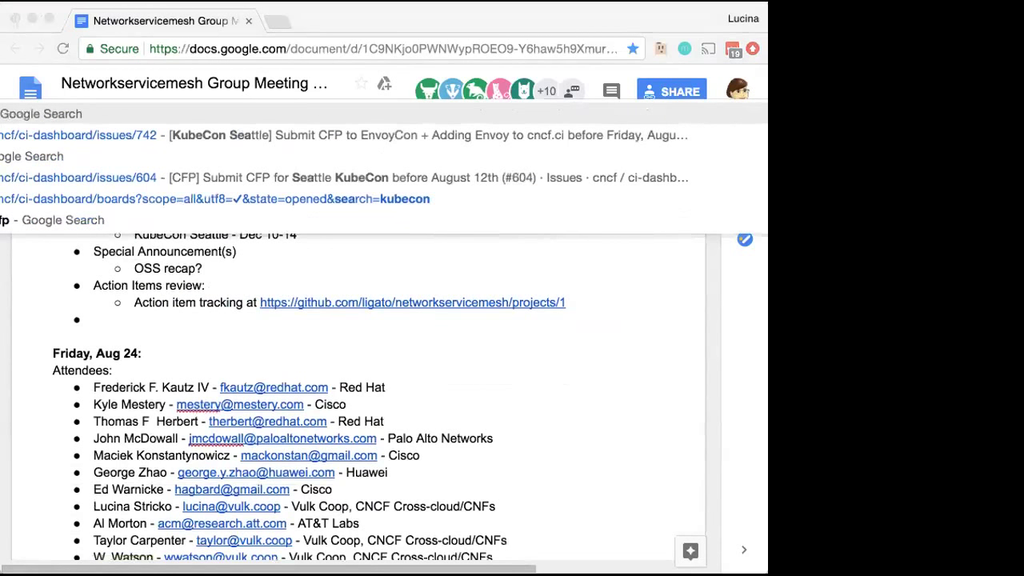
key("Return")
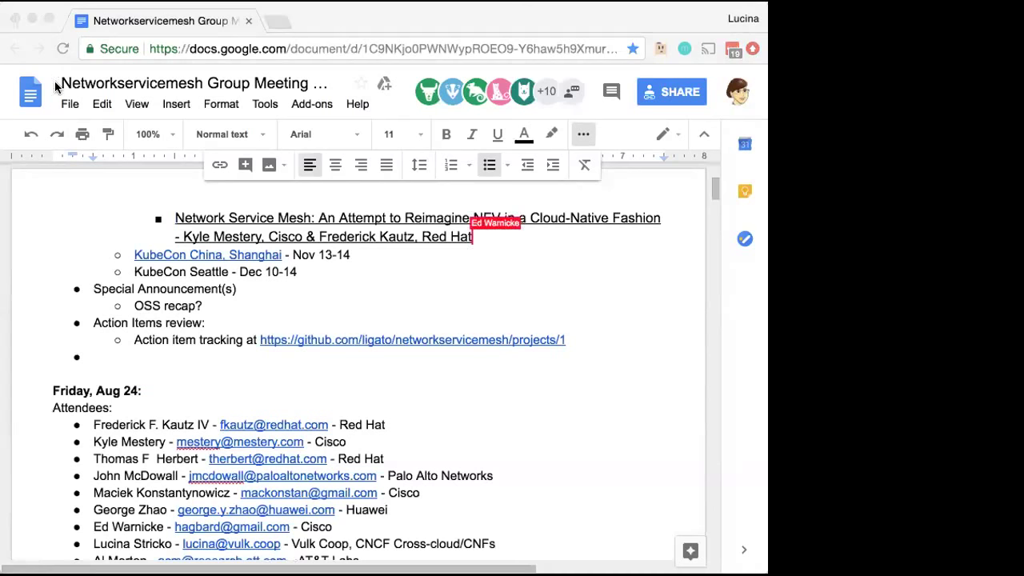
Link 'KubeCon Seattle' to its events page and correct its dates to Dec 10-13
type("kubecon")
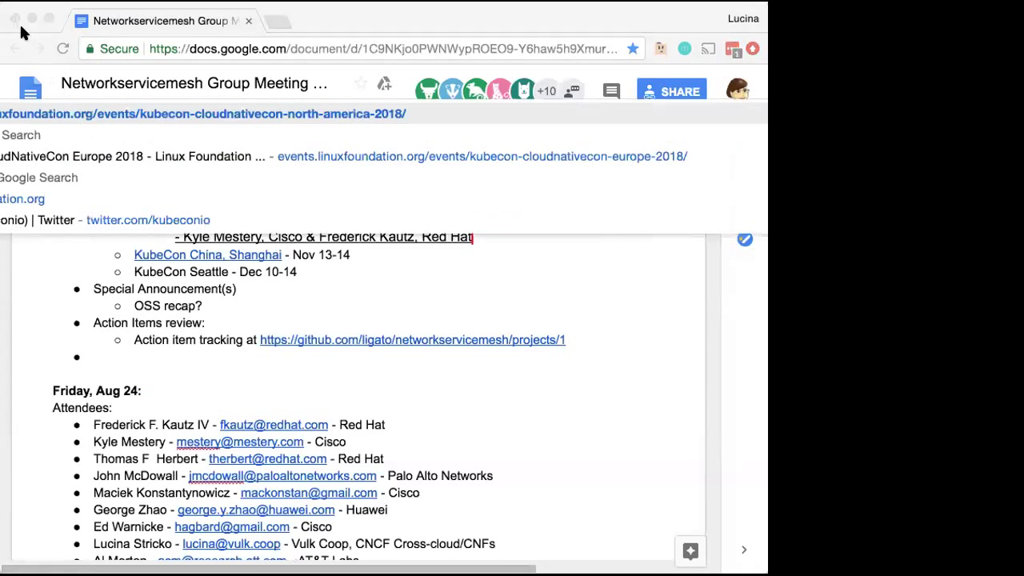
key("Escape")
left_click(186, 368)
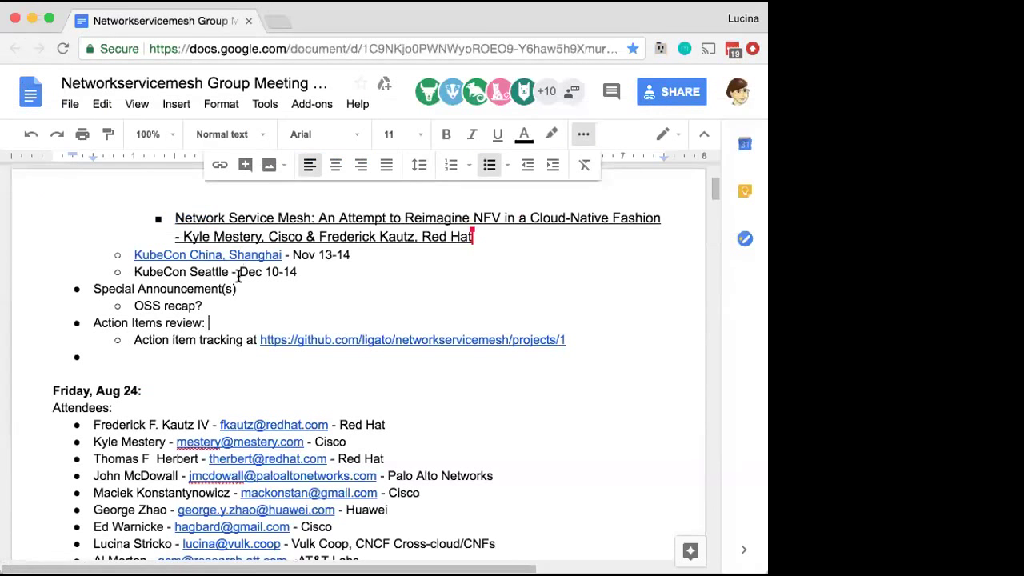
left_click_drag(229, 273, 159, 269)
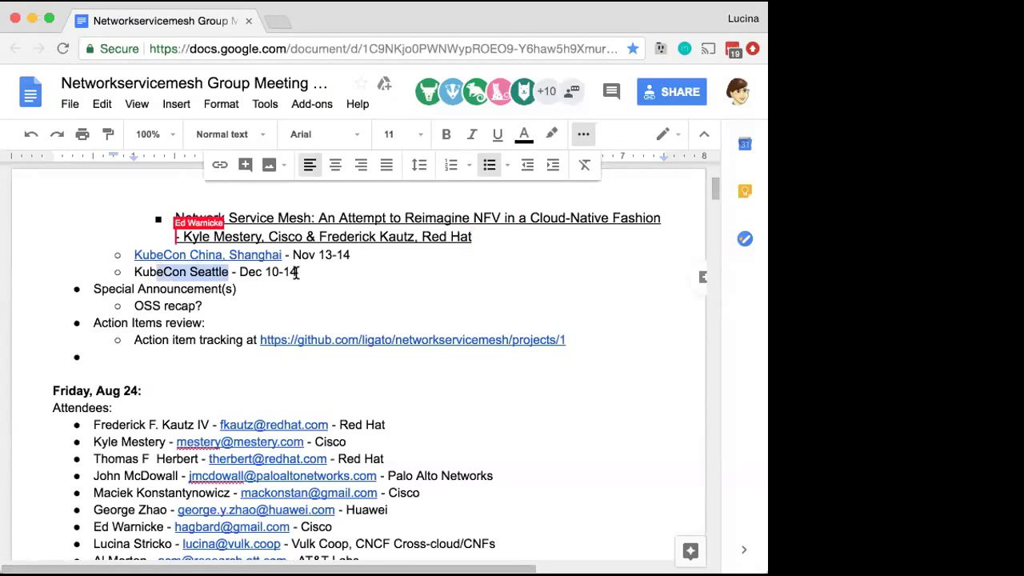
left_click_drag(228, 273, 132, 268)
left_click(220, 165)
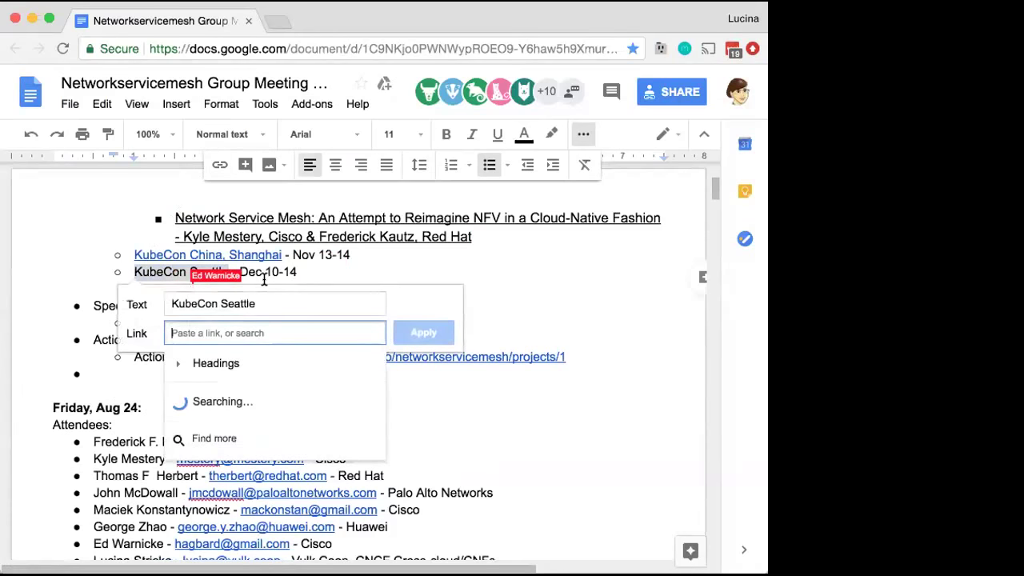
type("https://events.linuxfoundation.org/events/kubecon-cloudnativecon-north-america-2018/")
left_click(424, 331)
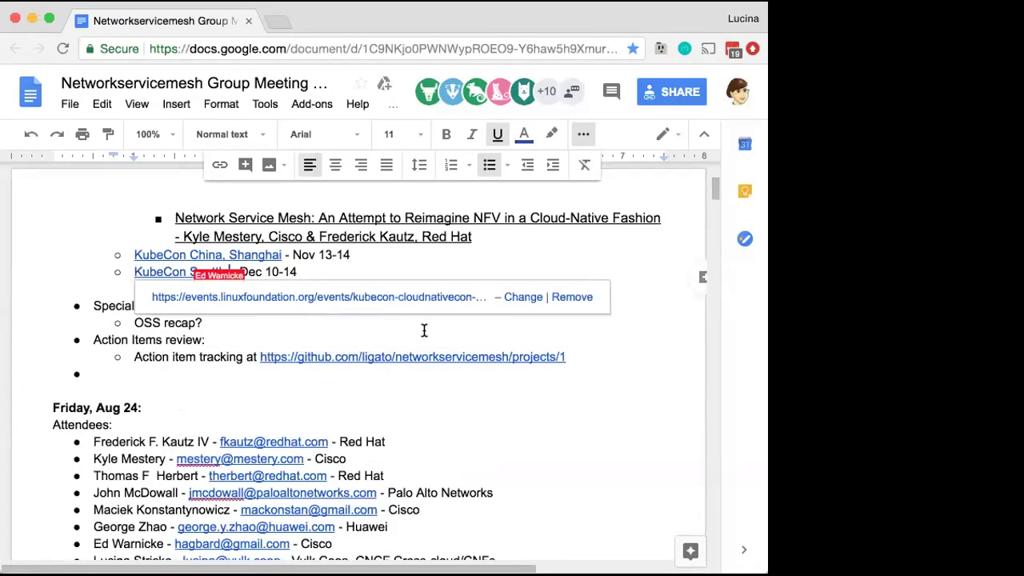
left_click(344, 271)
key("BackSpace")
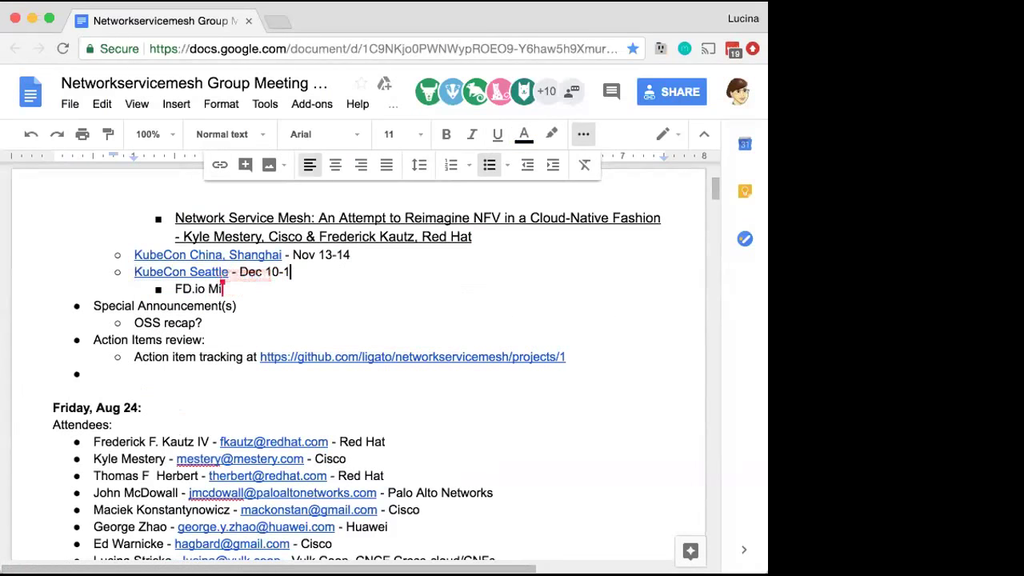
type("3")
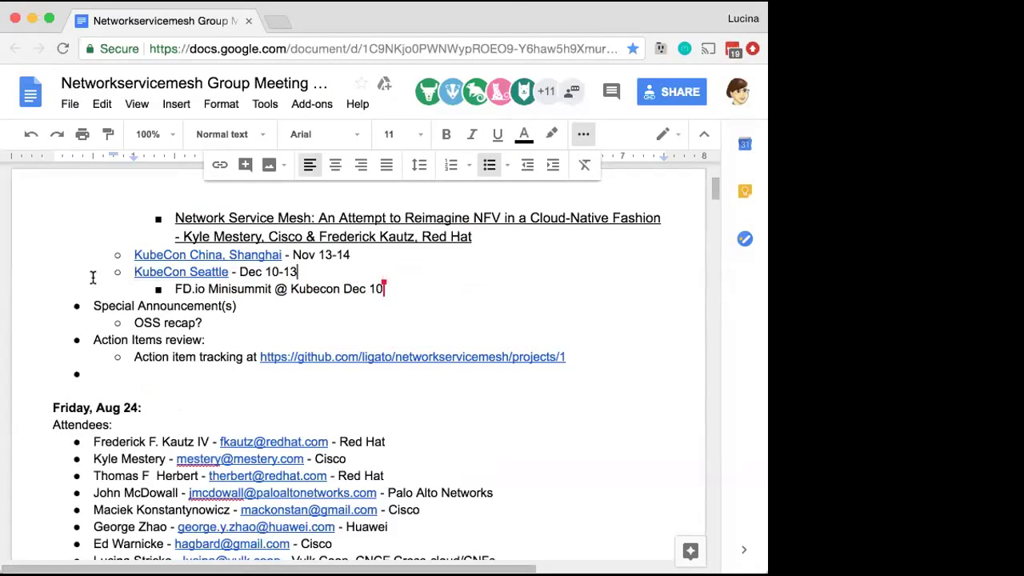
Add a third-level 'EnvoyCon Dec 10' bullet under KubeCon Seattle
left_click(92, 304)
key("Return")
key("Tab")
key("shift+Tab")
key("Tab")
key("Tab")
type("EnvoyCon")
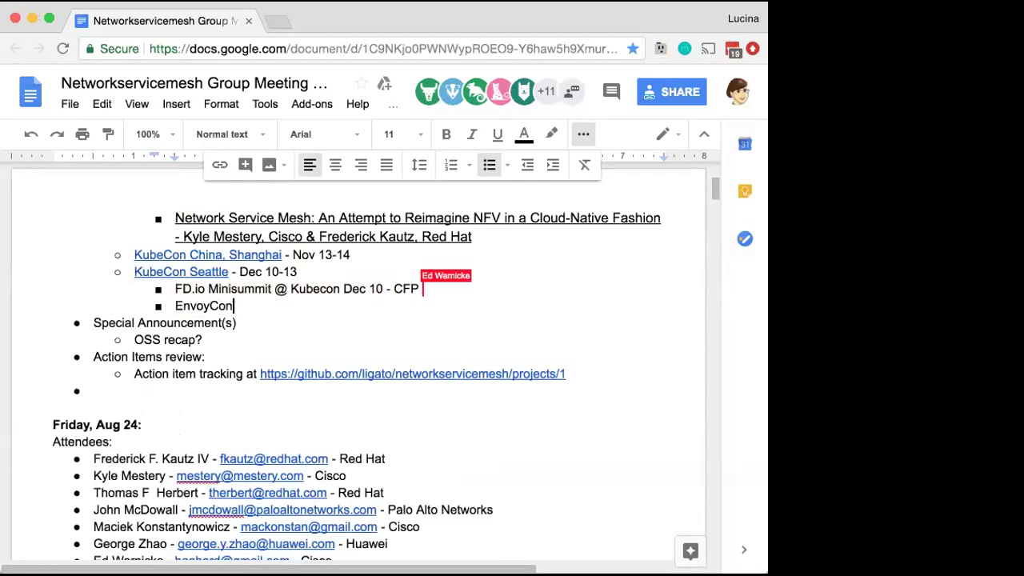
type(" Dec 10")
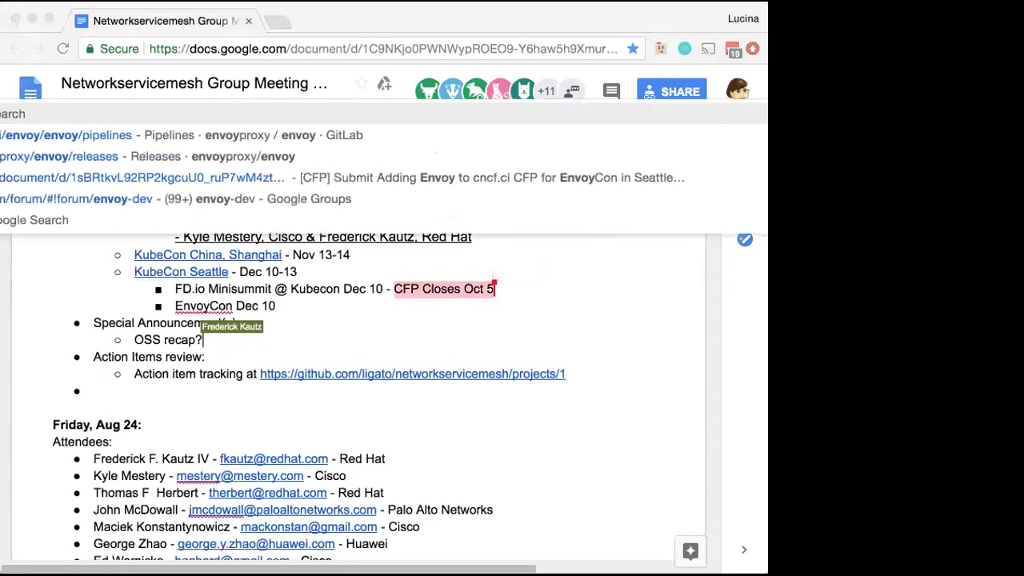
key("Down")
key("Down")
key("Down")
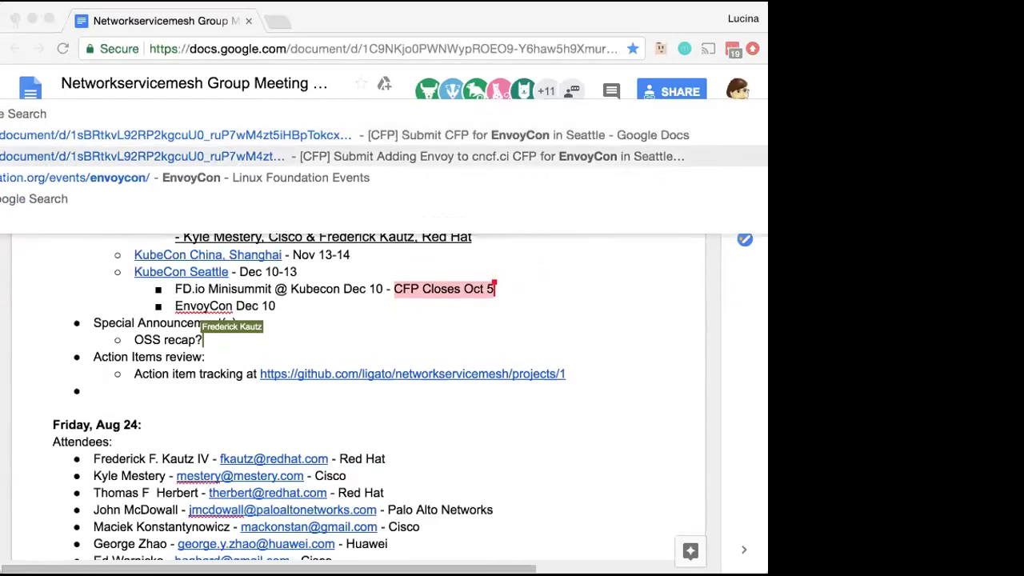
key("Return")
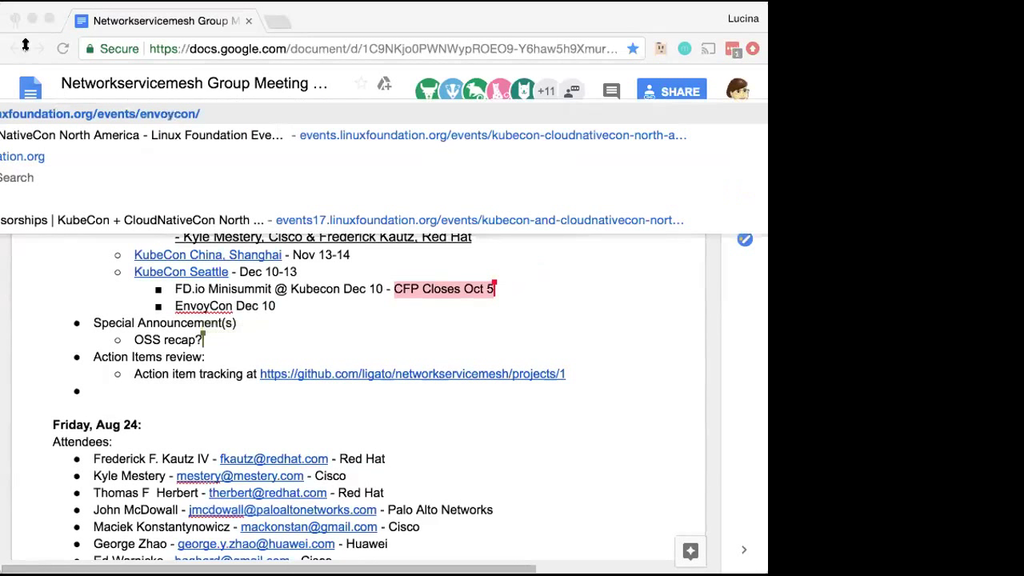
Append '9am-6pm' to the EnvoyCon line and link 'EnvoyCon' to its events page
left_click(319, 304)
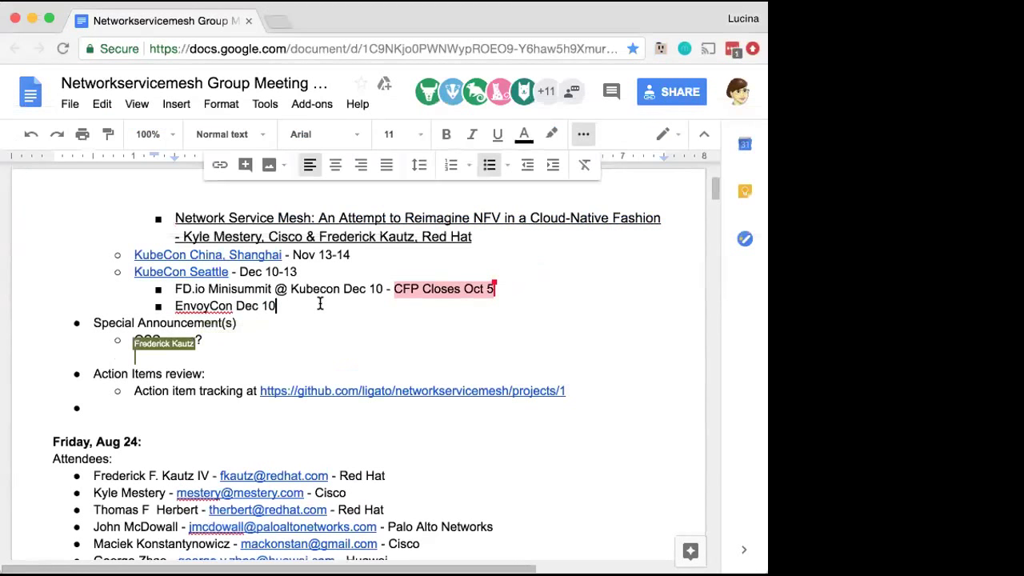
type("9am-6pm")
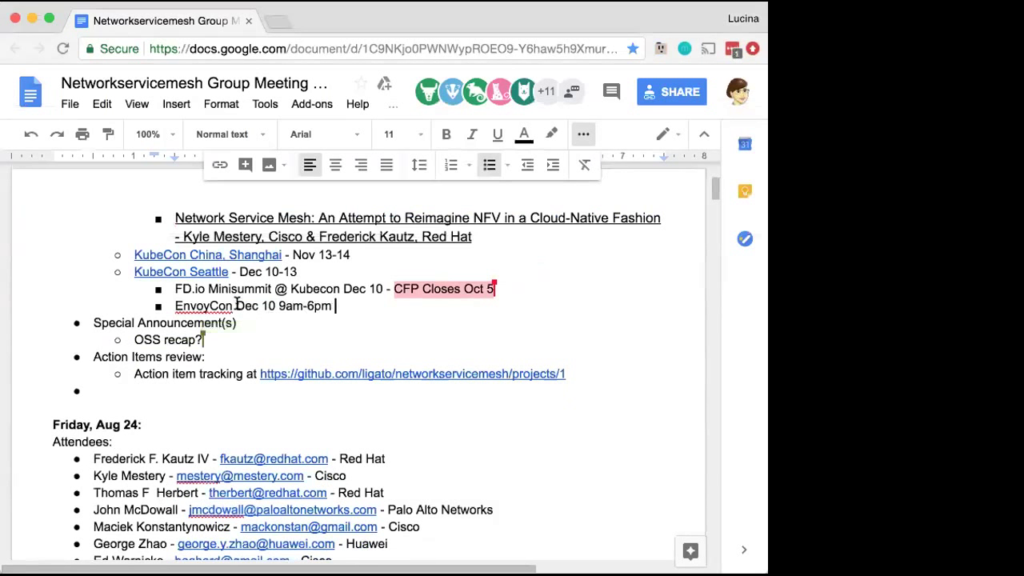
left_click_drag(236, 302, 172, 308)
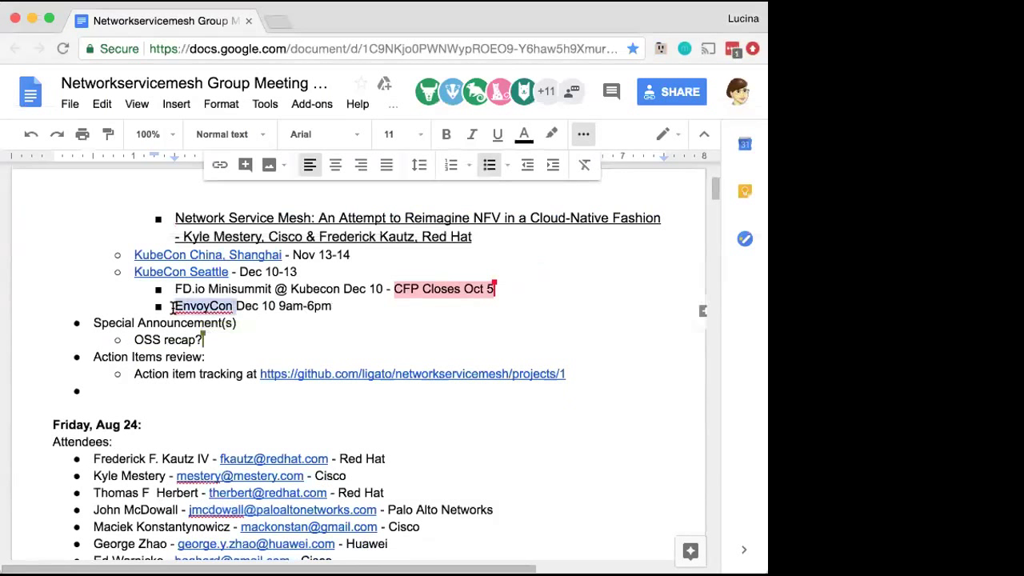
left_click(220, 165)
type("https://events.linuxfoundation.org/events/envoycon/")
left_click(468, 366)
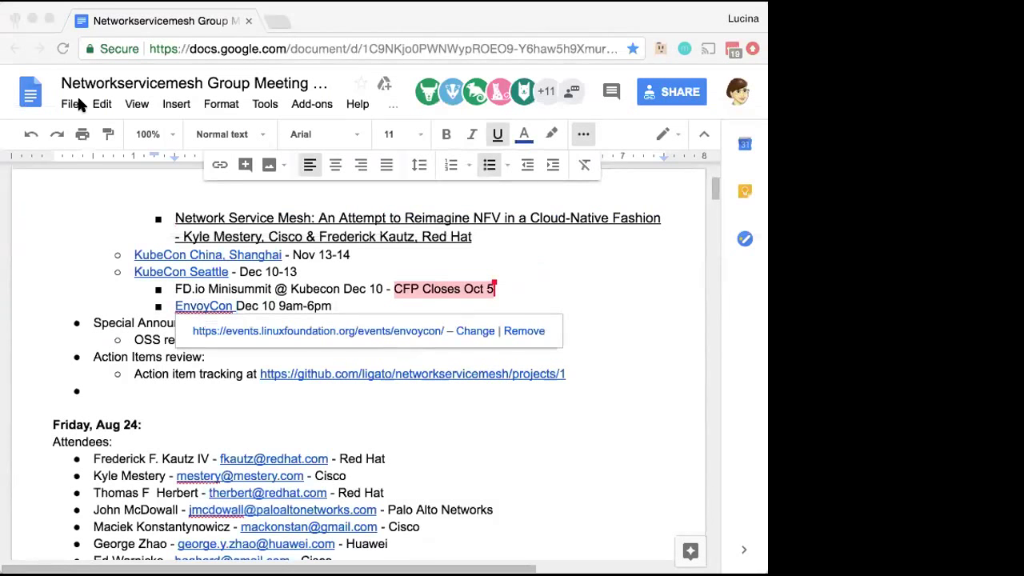
Look up the FD.io summit page and link 'FD.io Minisummit' to it
type("fd")
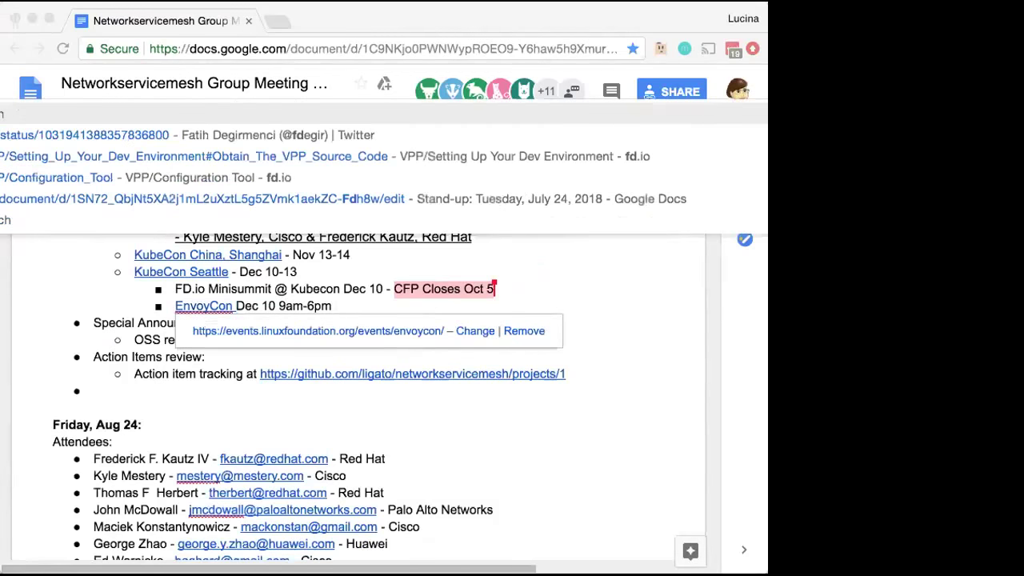
type(".io su")
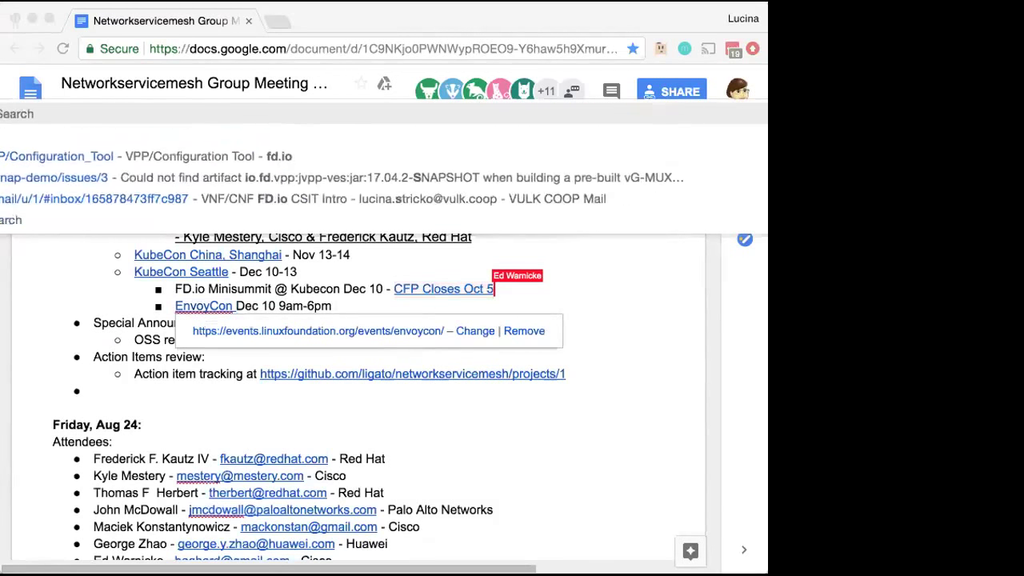
type("mm")
key("Escape")
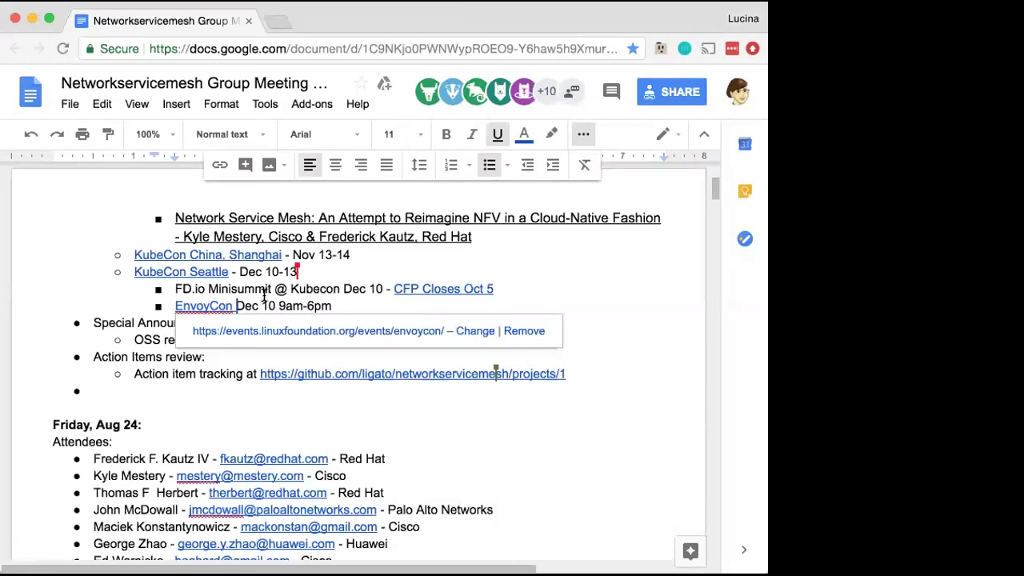
left_click(272, 288)
left_click_drag(227, 288, 173, 288)
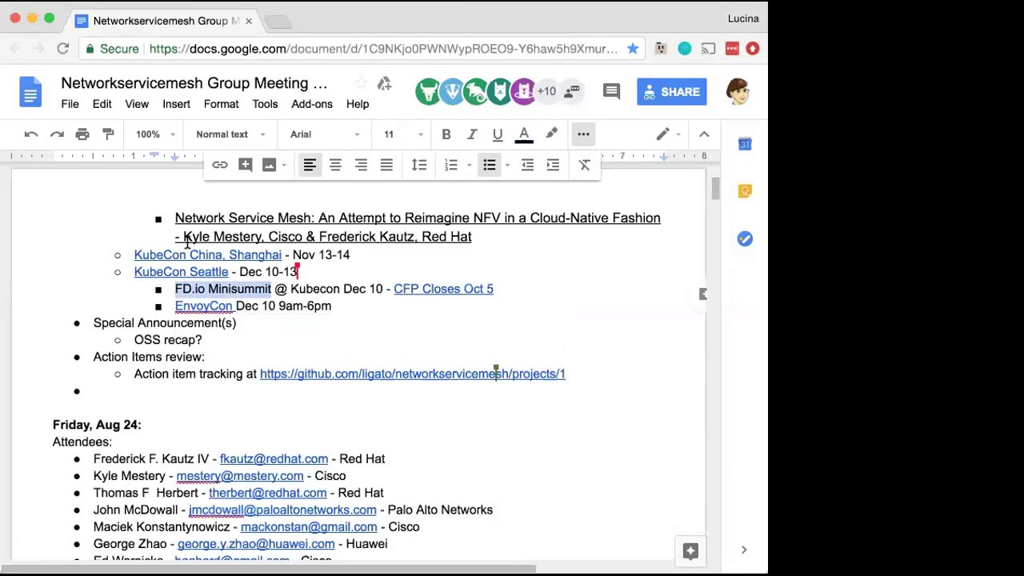
left_click(220, 165)
key("super+v")
left_click(464, 350)
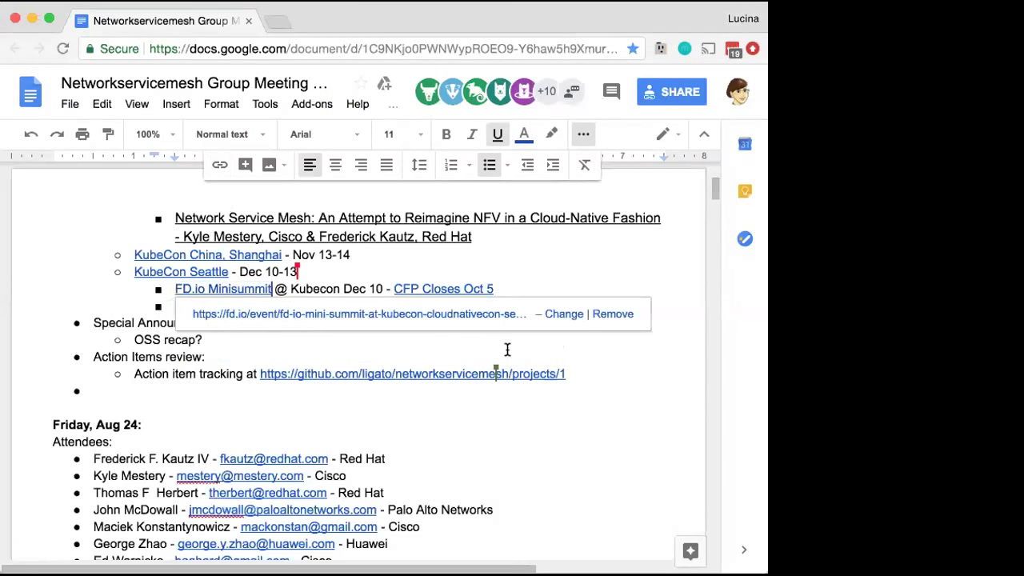
left_click(499, 340)
left_click(423, 373)
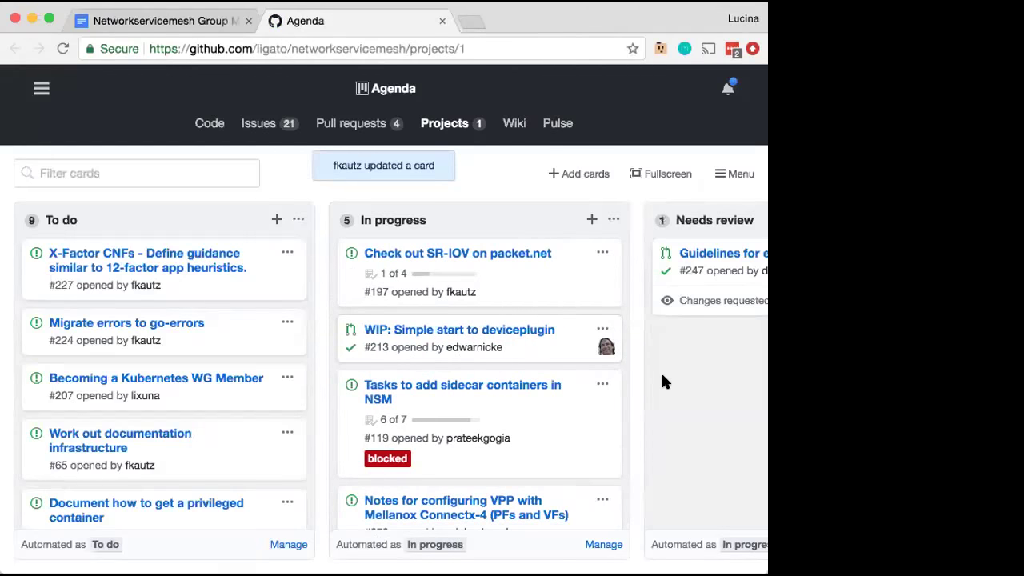
Scroll the Agenda board right to view the columns through Reviewer approved
scroll(662, 381, "right", 4)
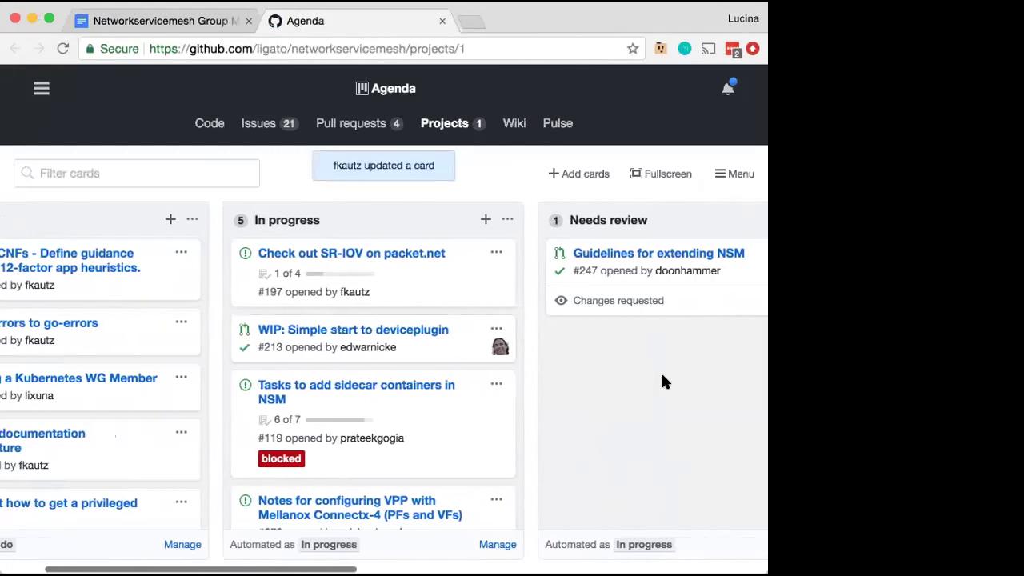
scroll(663, 380, "right", 6)
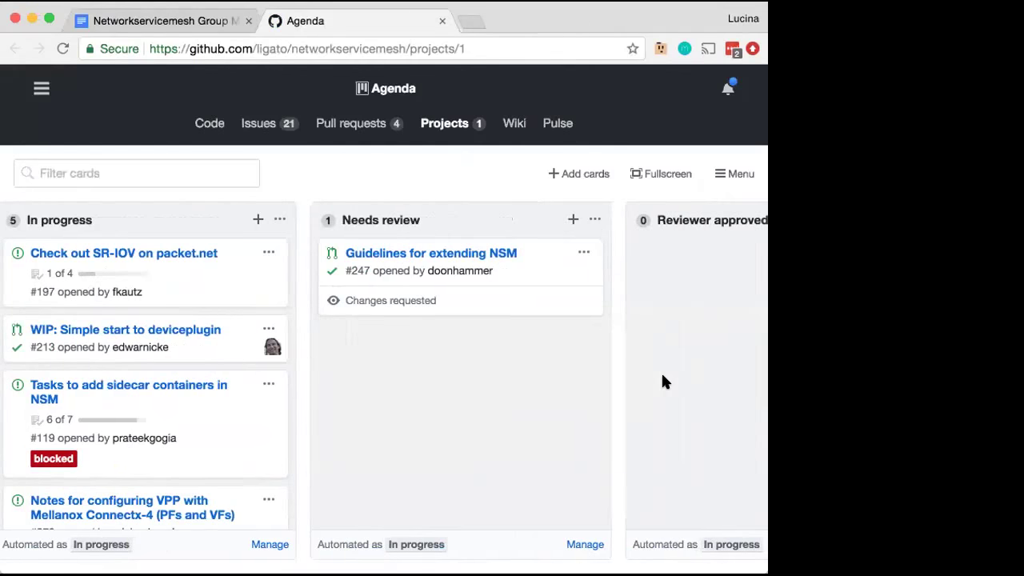
Preview the SR-IOV card, then open issue #197 in a new tab and switch to it
left_click(173, 252)
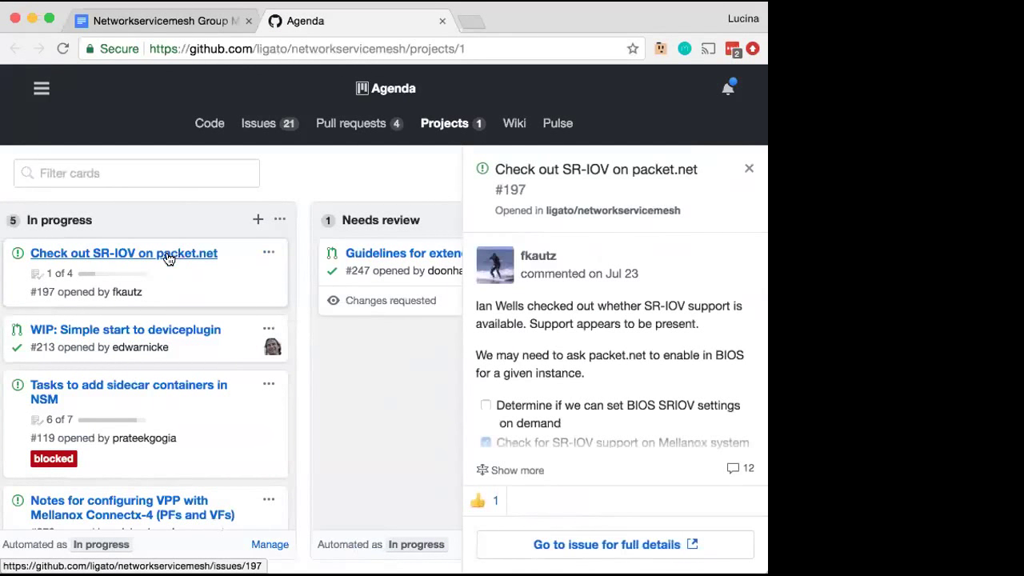
right_click(167, 255)
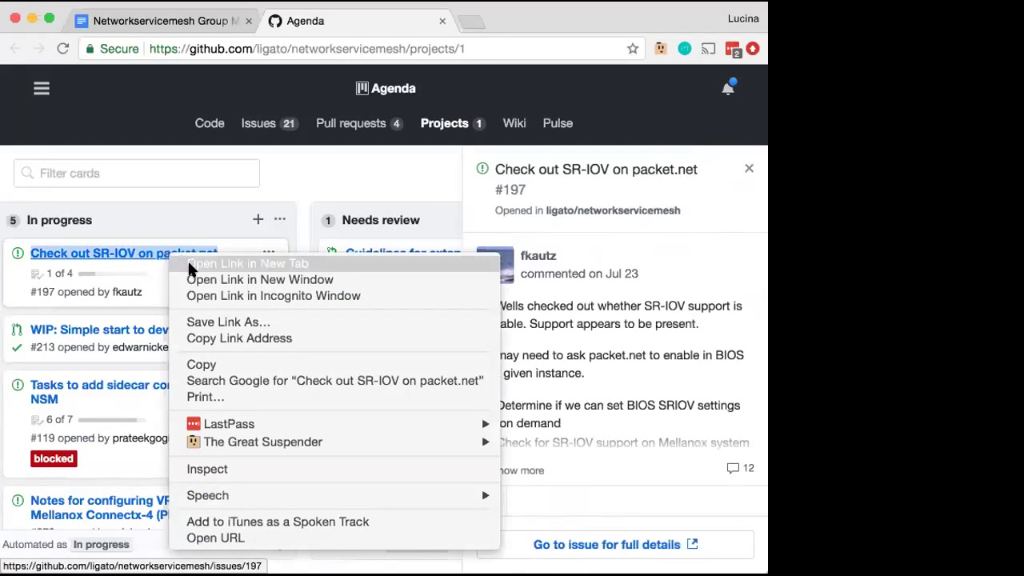
left_click(190, 263)
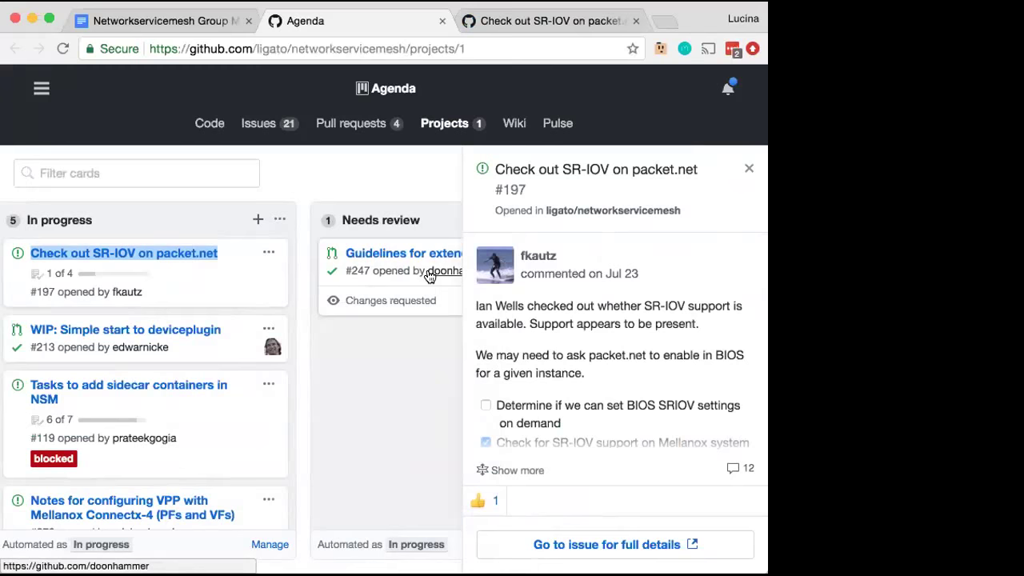
left_click(609, 16)
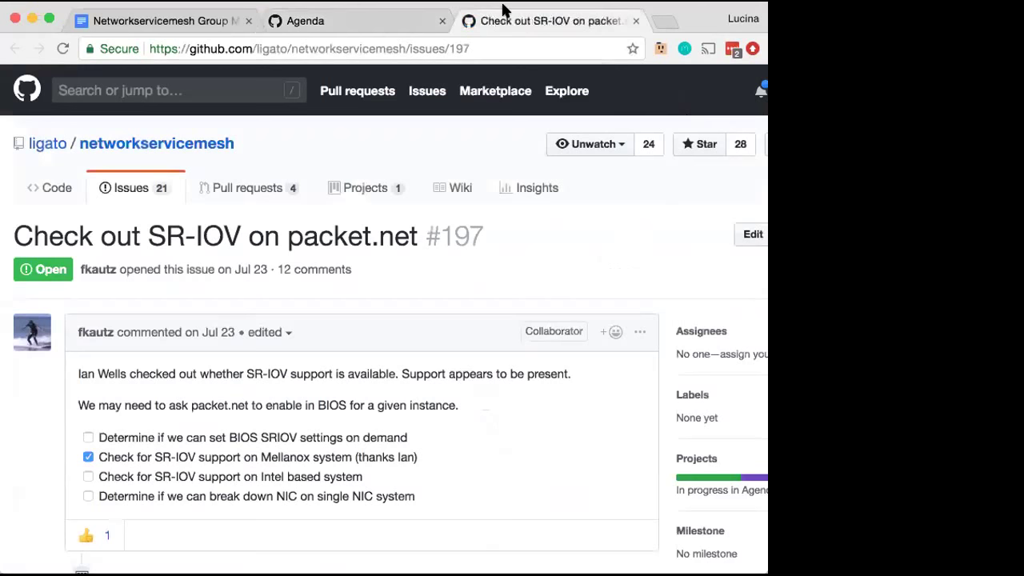
Scroll through issue #197's checklist replies down to the comment box at the bottom
scroll(569, 428, "down", 2)
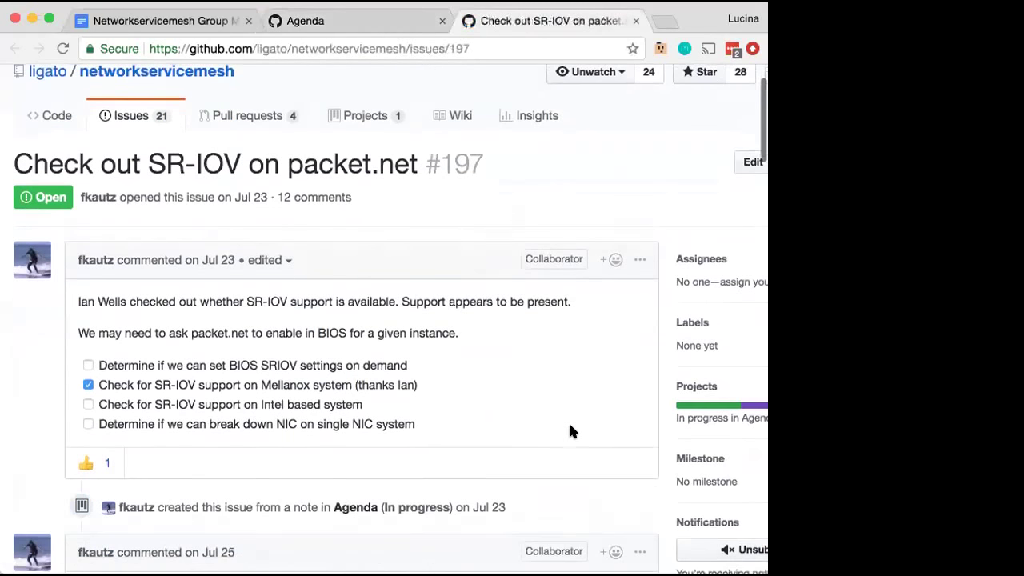
scroll(570, 430, "down", 15)
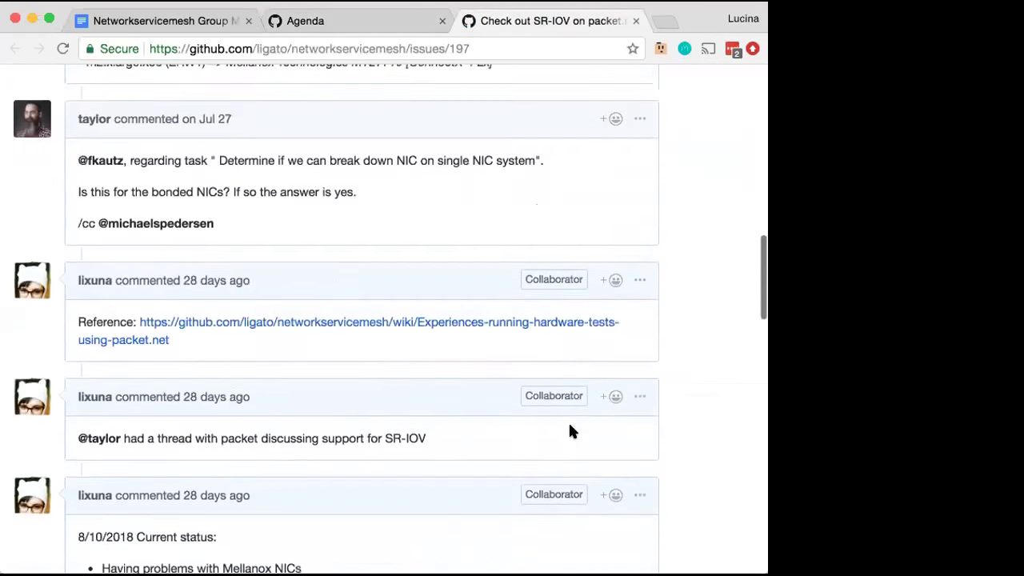
scroll(570, 432, "down", 10)
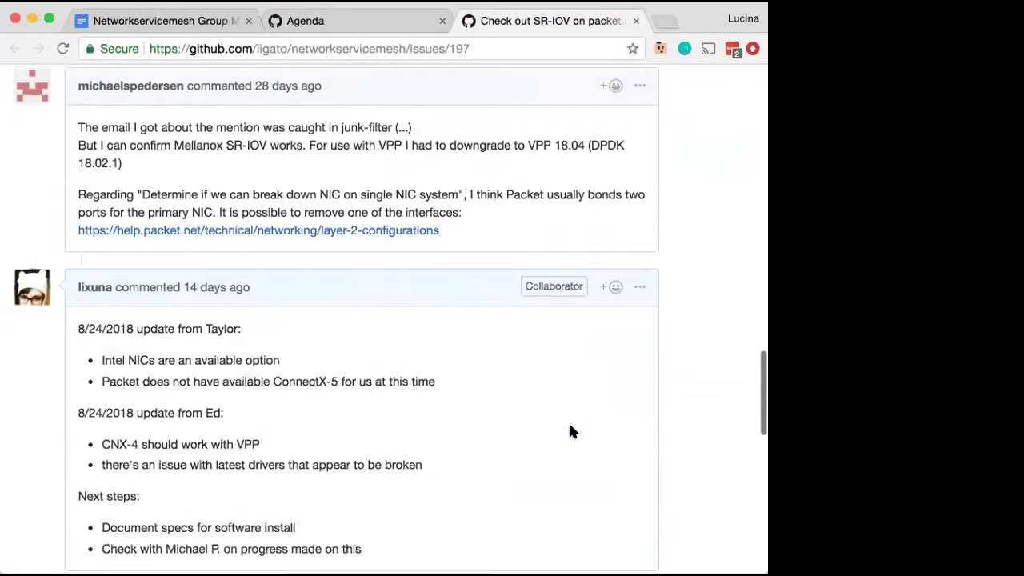
scroll(569, 428, "down", 12)
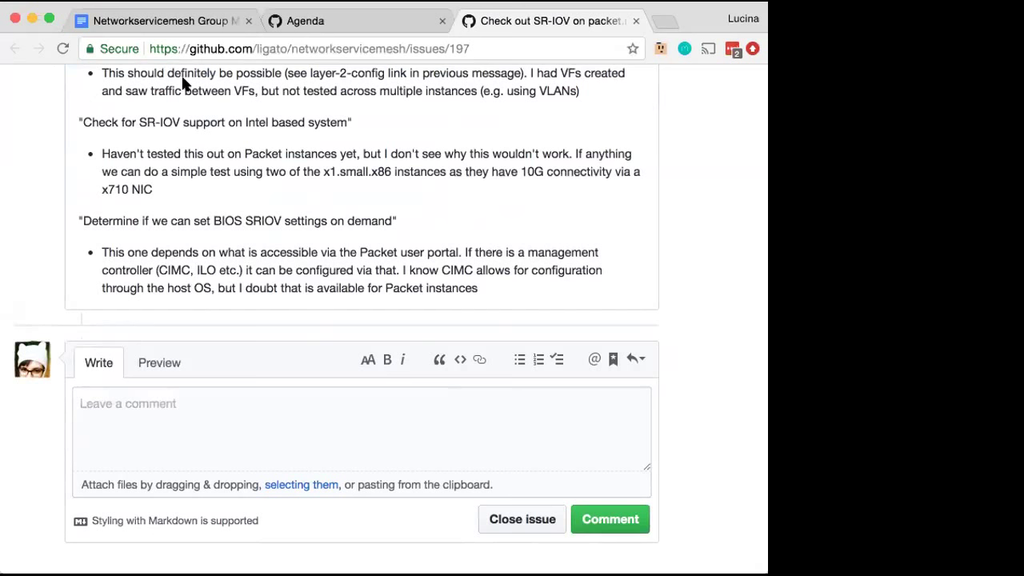
Return to the Agenda board, close the SR-IOV issue panel, and check Chrome's Window menu
left_click(340, 20)
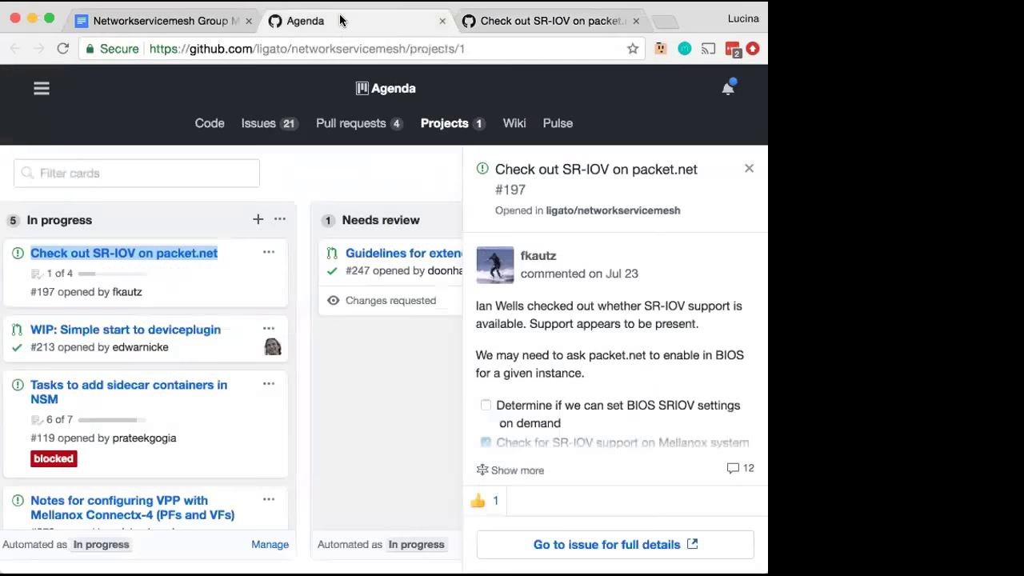
left_click(750, 171)
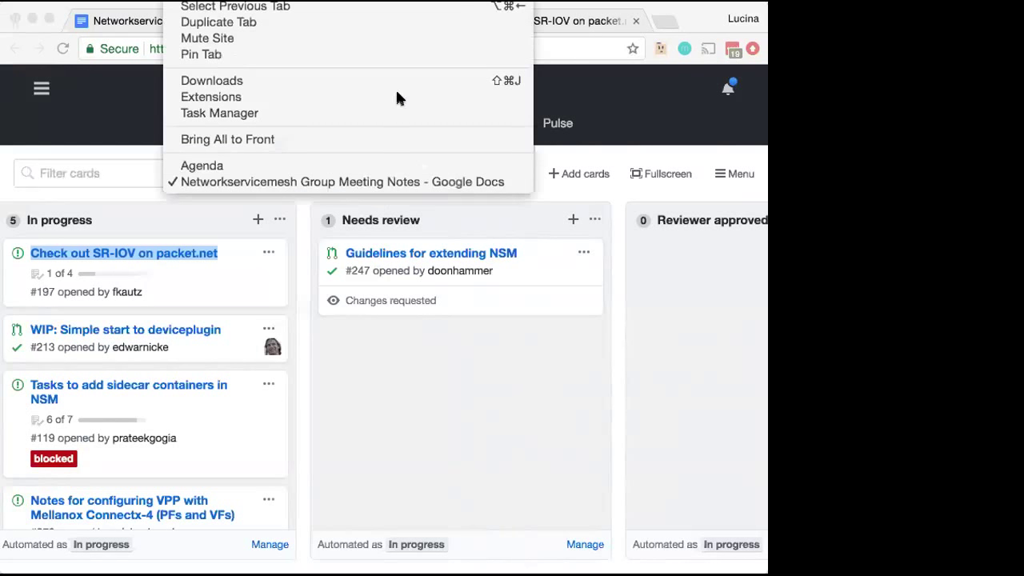
left_click(272, 167)
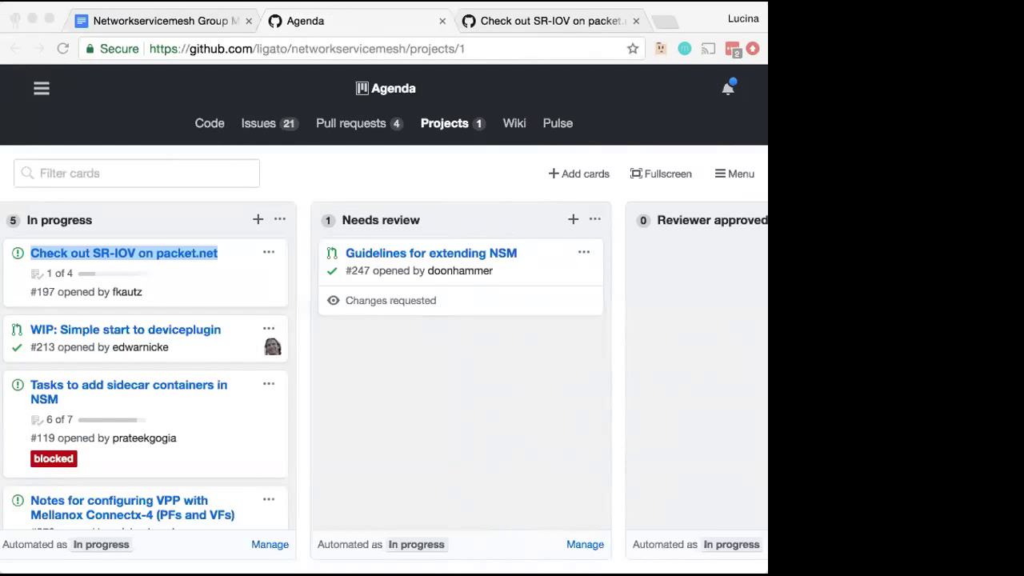
Copy the link address of the Check out SR-IOV on packet.net card on the Agenda board
left_click(221, 169)
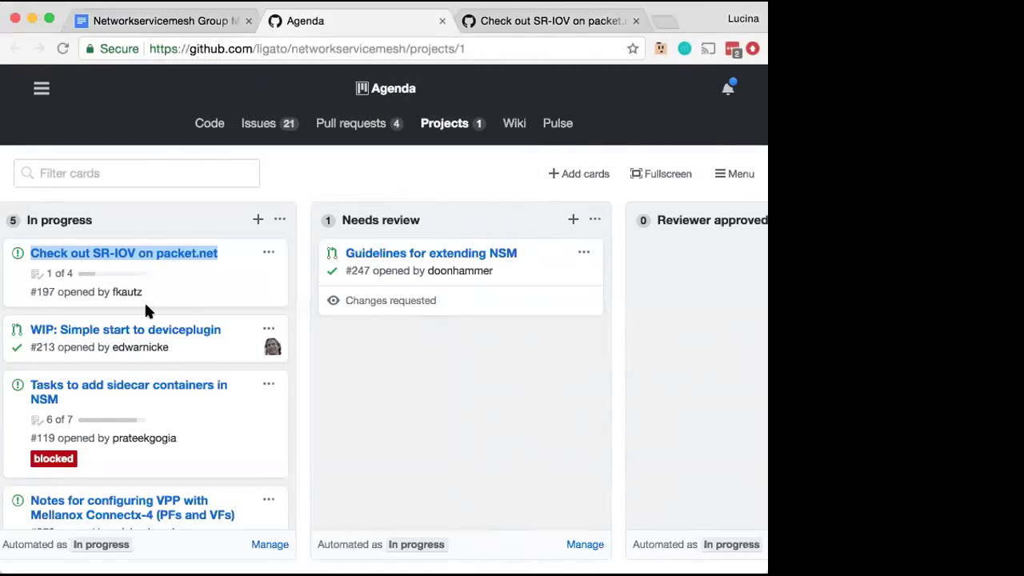
right_click(132, 253)
left_click(182, 336)
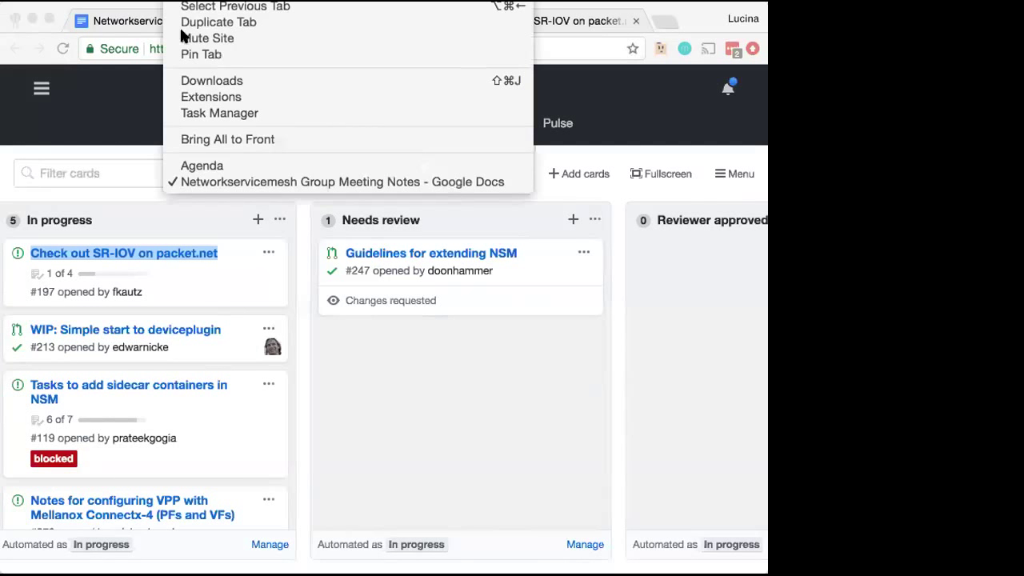
left_click(193, 164)
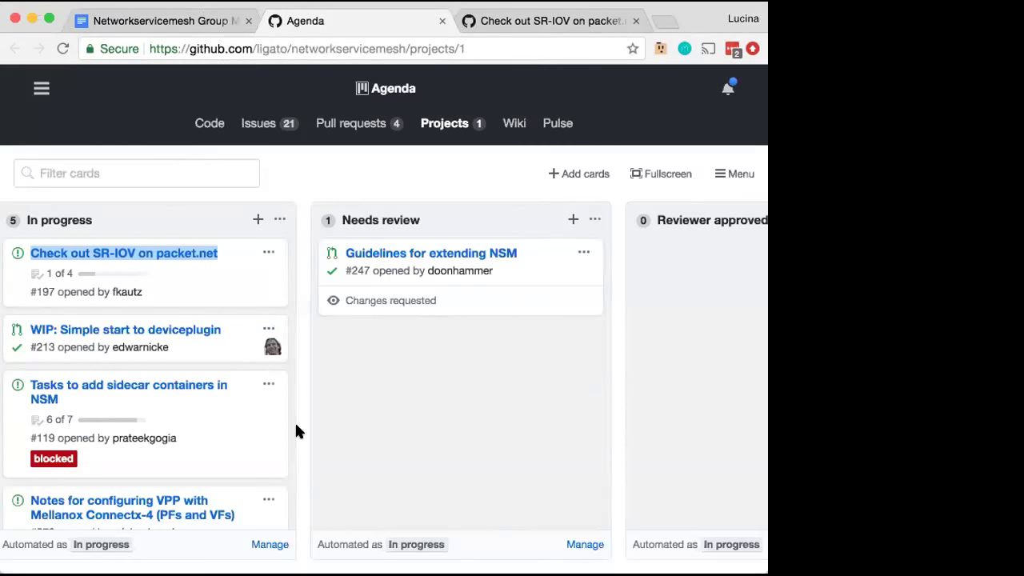
Copy the link address of the In progress card 'Notes for configuring VPP with Mellanox Connectx-4'
scroll(296, 432, "down", 1)
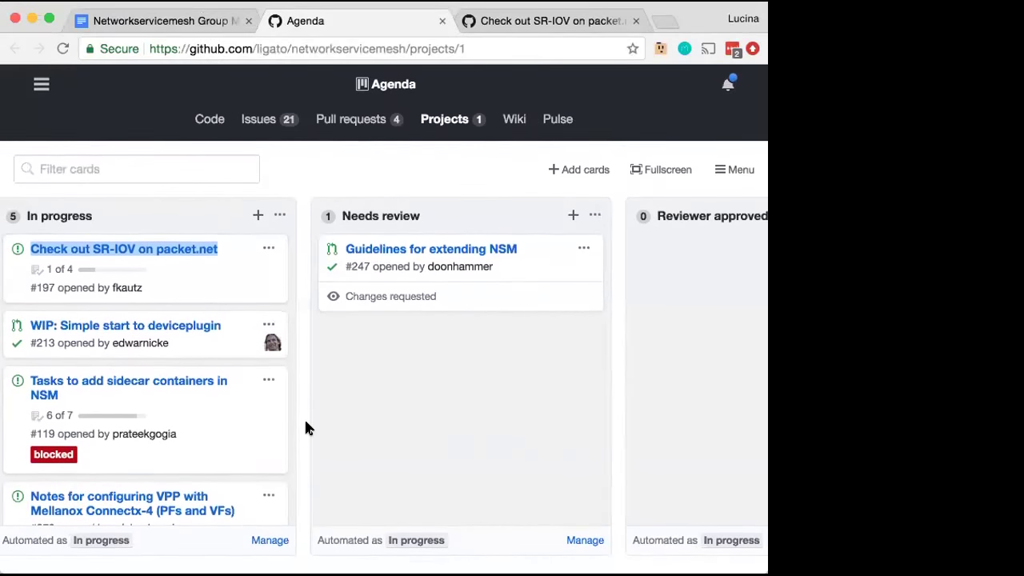
scroll(280, 432, "down", 5)
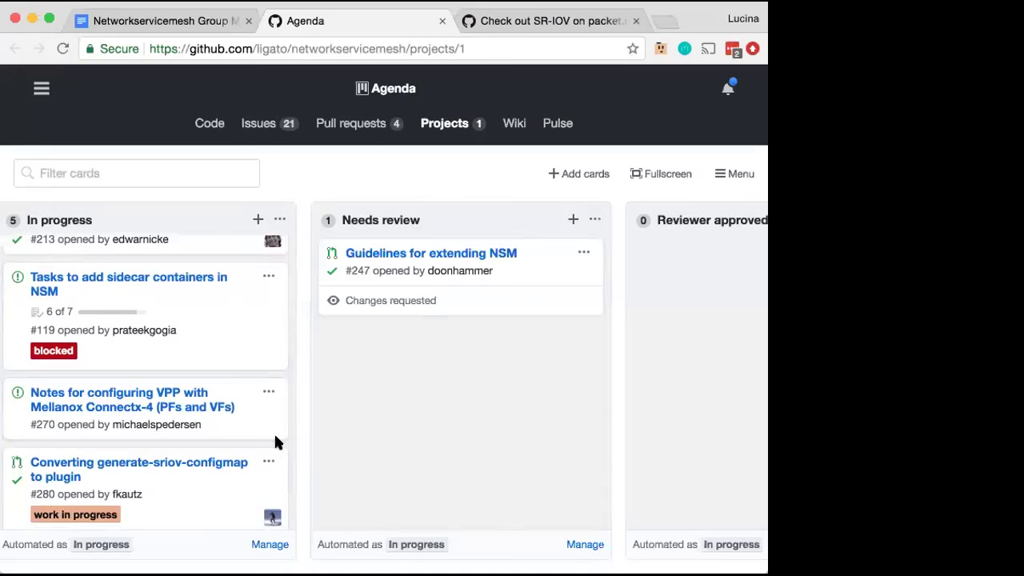
scroll(273, 439, "down", 1)
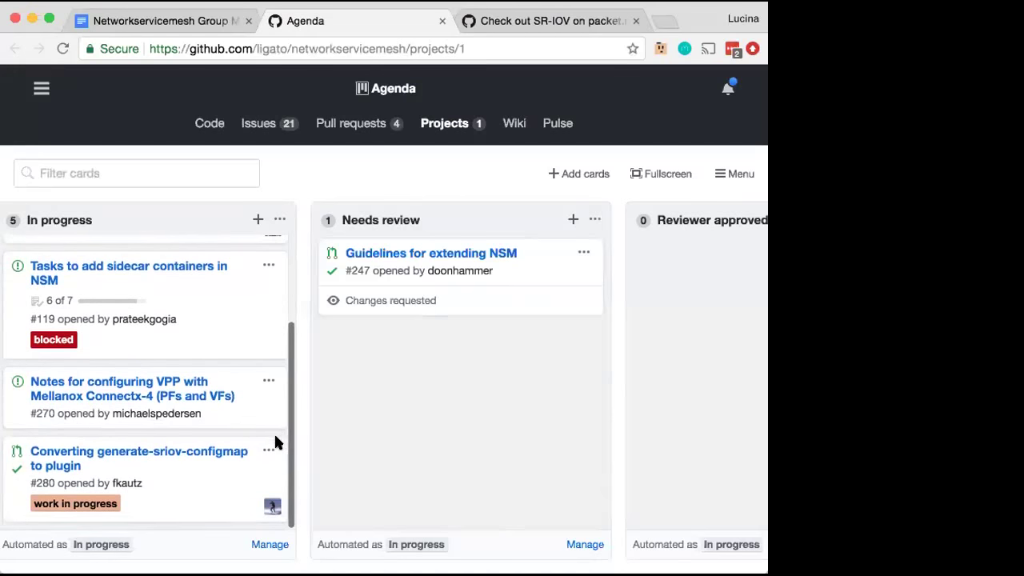
right_click(136, 389)
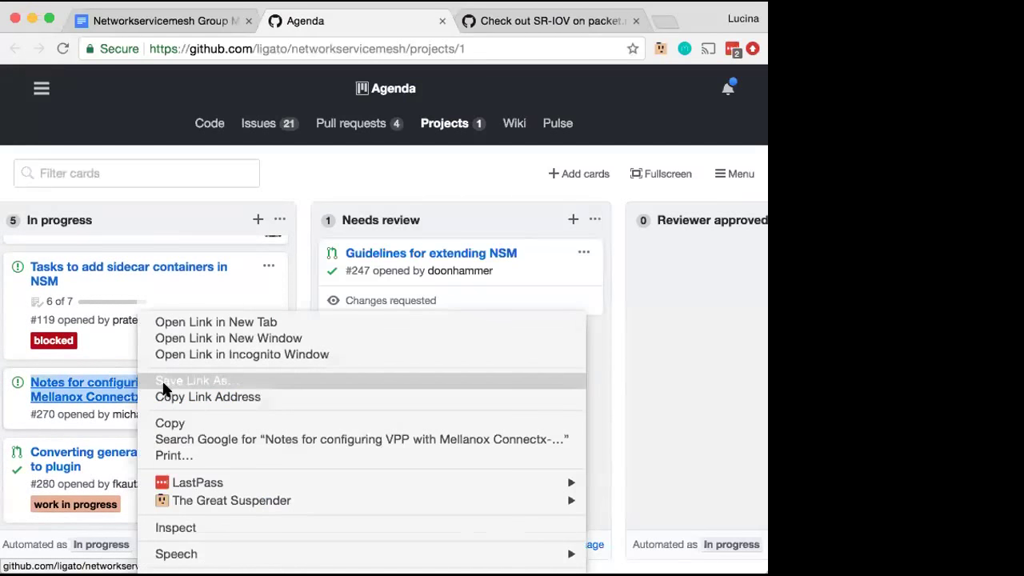
left_click(181, 405)
Open the VPP notes issue #270 in a new tab and switch to it
right_click(142, 391)
left_click(201, 331)
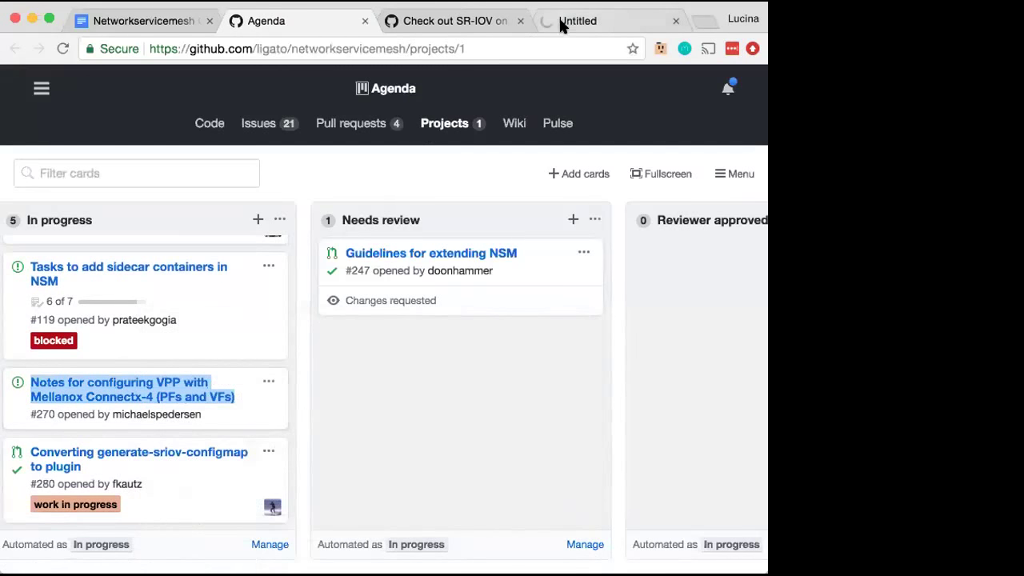
left_click(567, 19)
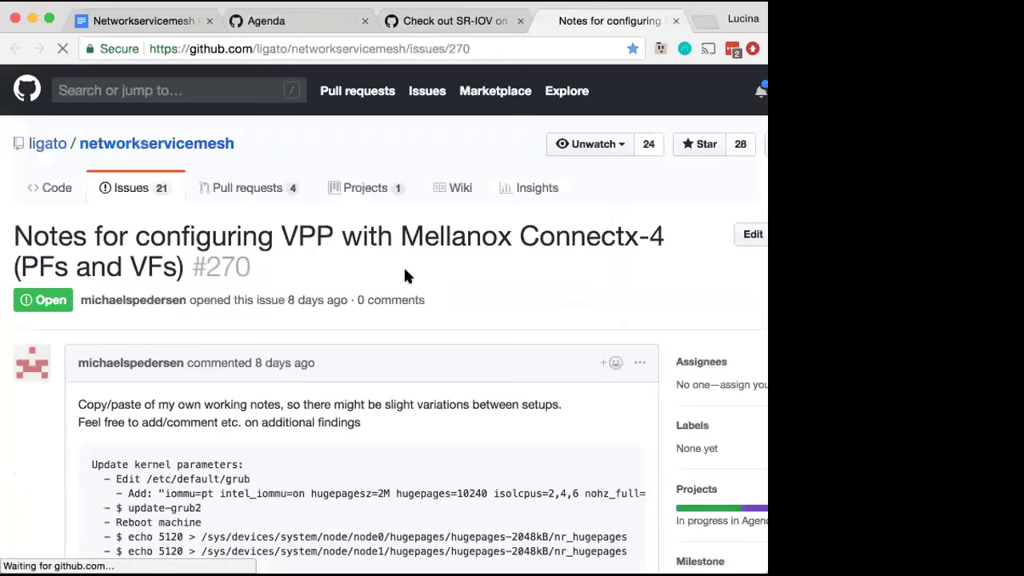
Scroll through issue #270's VPP v18.07 build and VF setup notes, then back up to Build VPP
scroll(462, 372, "down", 3)
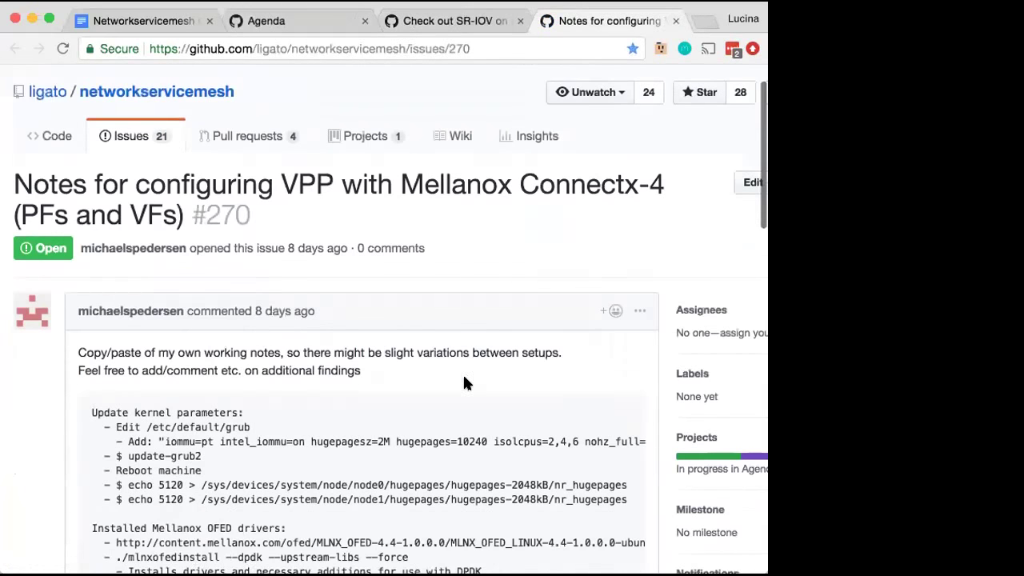
scroll(464, 377, "down", 1)
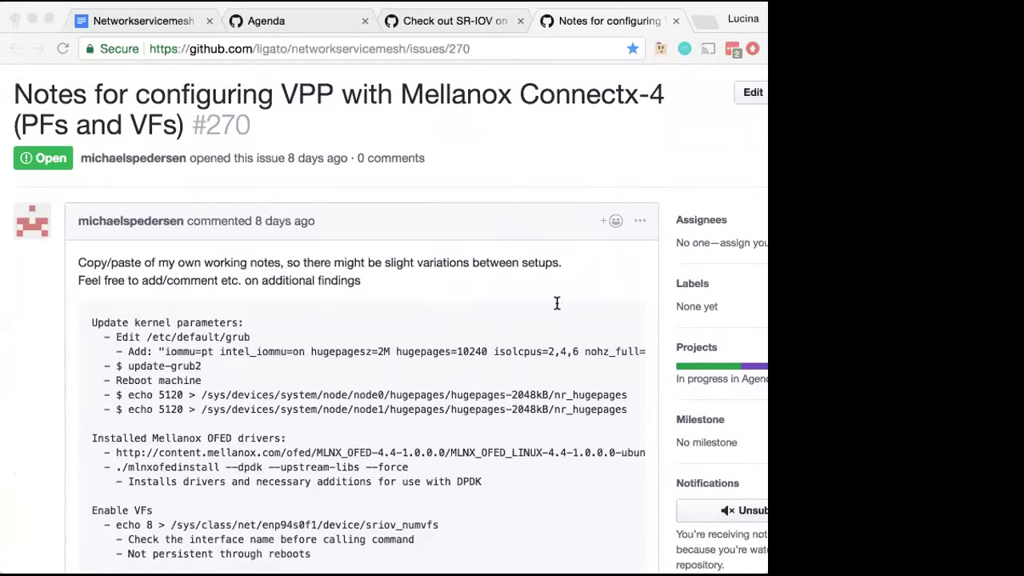
scroll(555, 302, "down", 5)
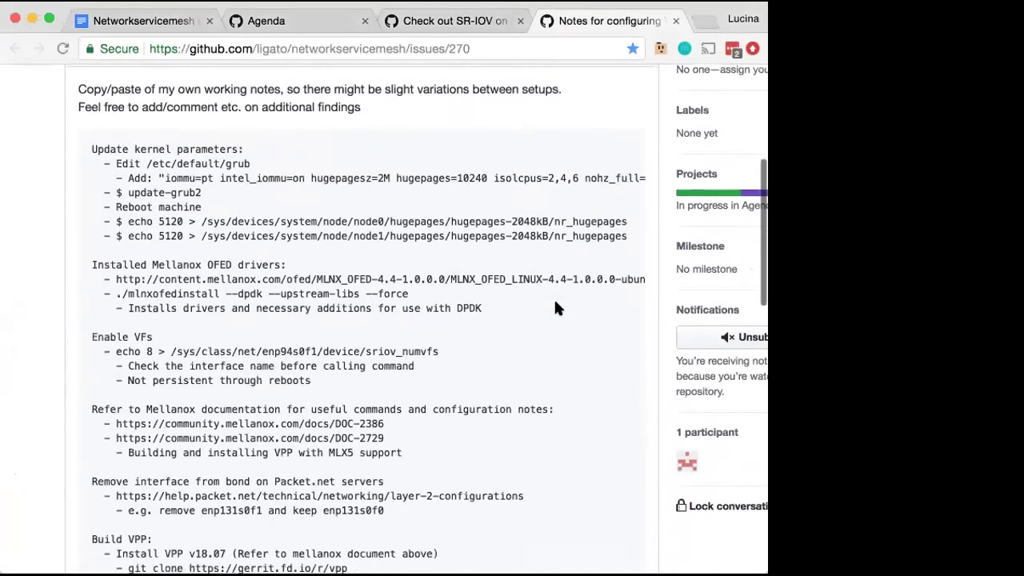
scroll(558, 308, "down", 10)
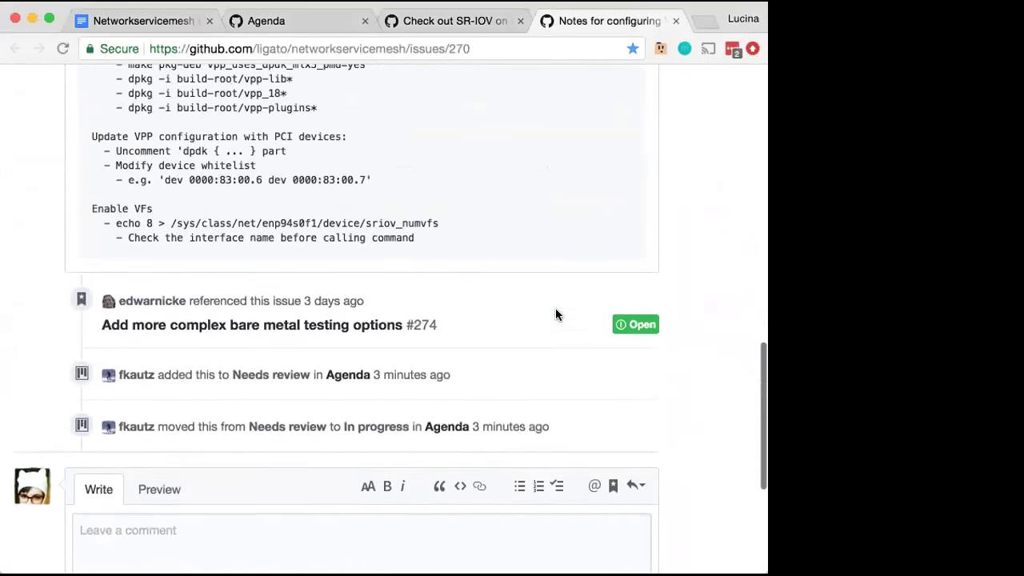
scroll(558, 315, "up", 1)
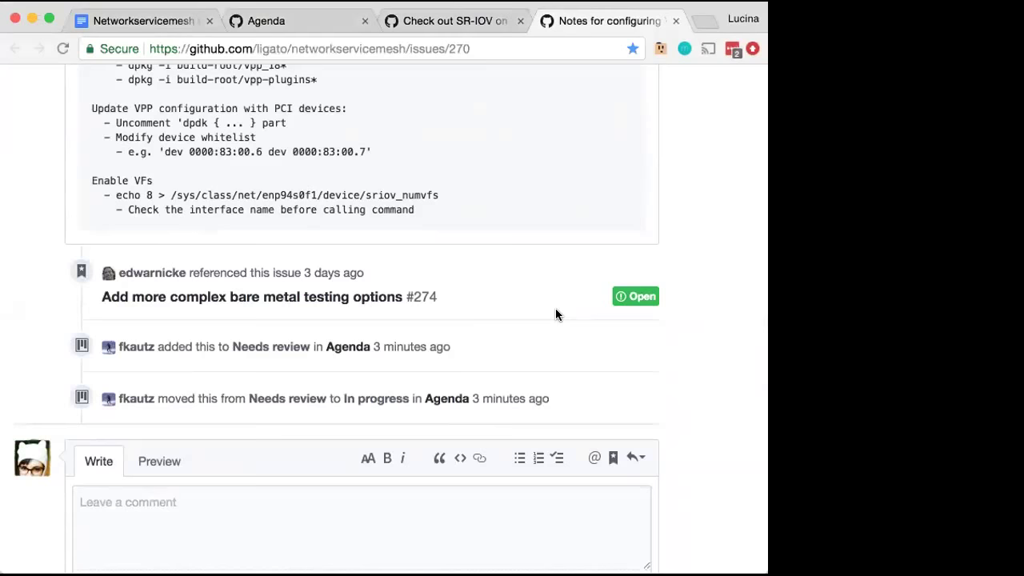
scroll(555, 308, "up", 5)
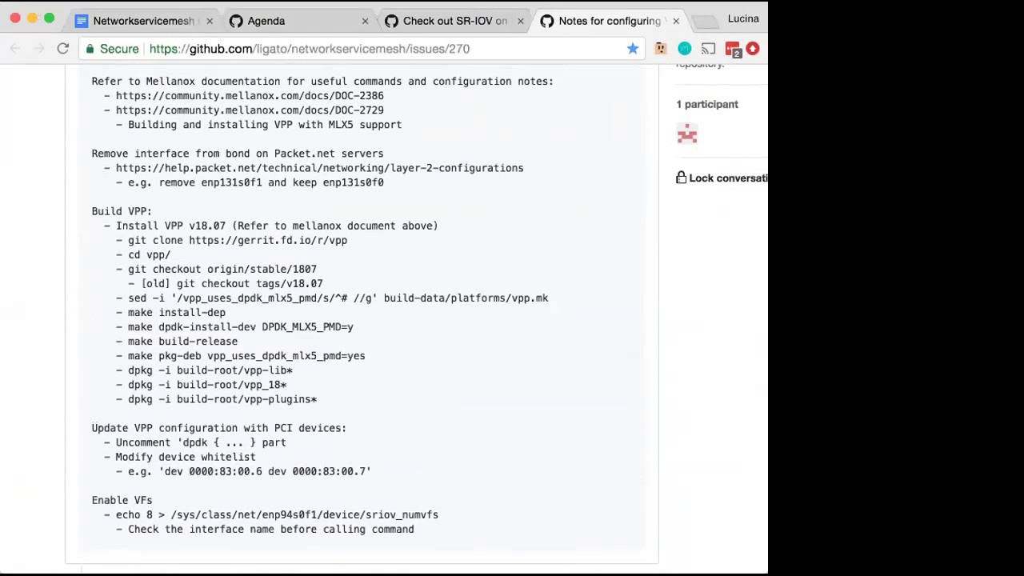
key("super+Tab")
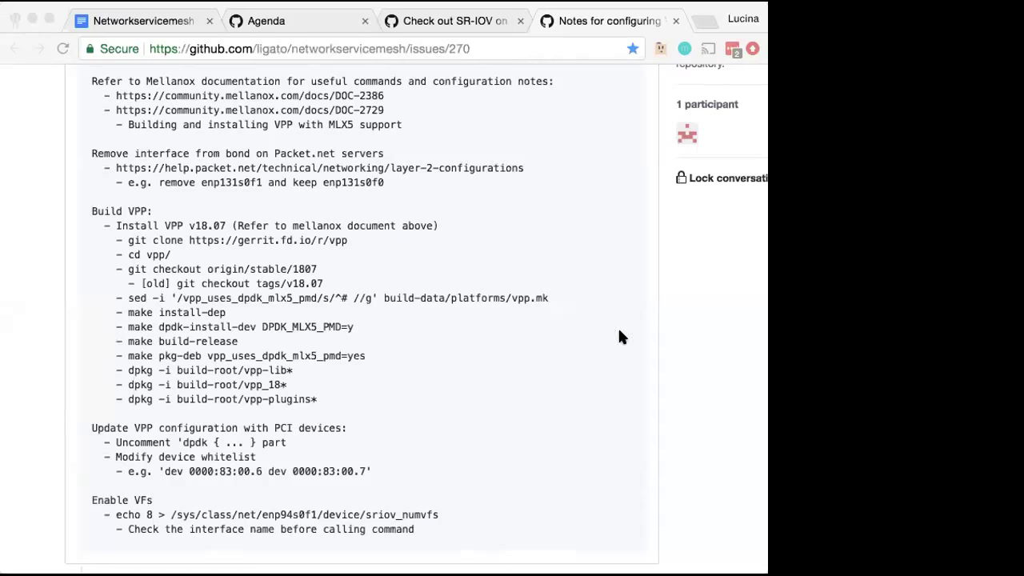
Scroll issue #270 down to its project-board timeline and click into the Leave a comment box
left_click(592, 326)
scroll(592, 329, "up", 2)
scroll(593, 330, "up", 9)
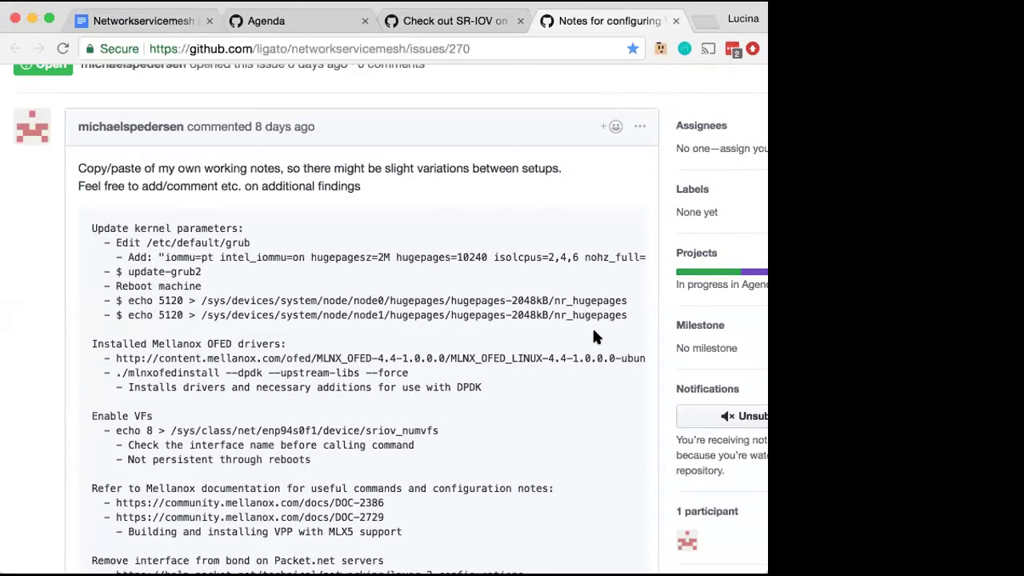
scroll(593, 336, "down", 3)
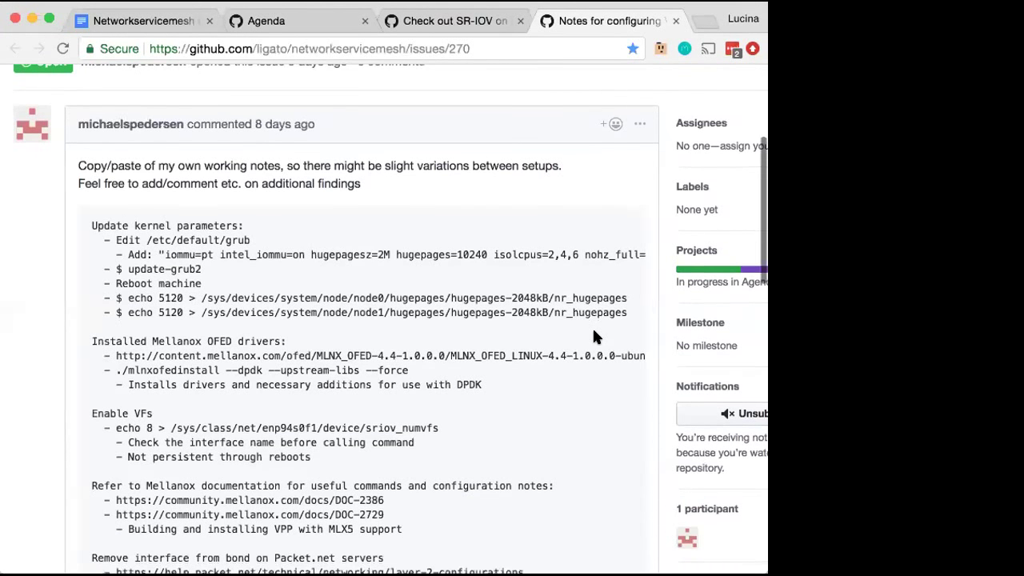
scroll(594, 335, "down", 5)
scroll(594, 337, "down", 1)
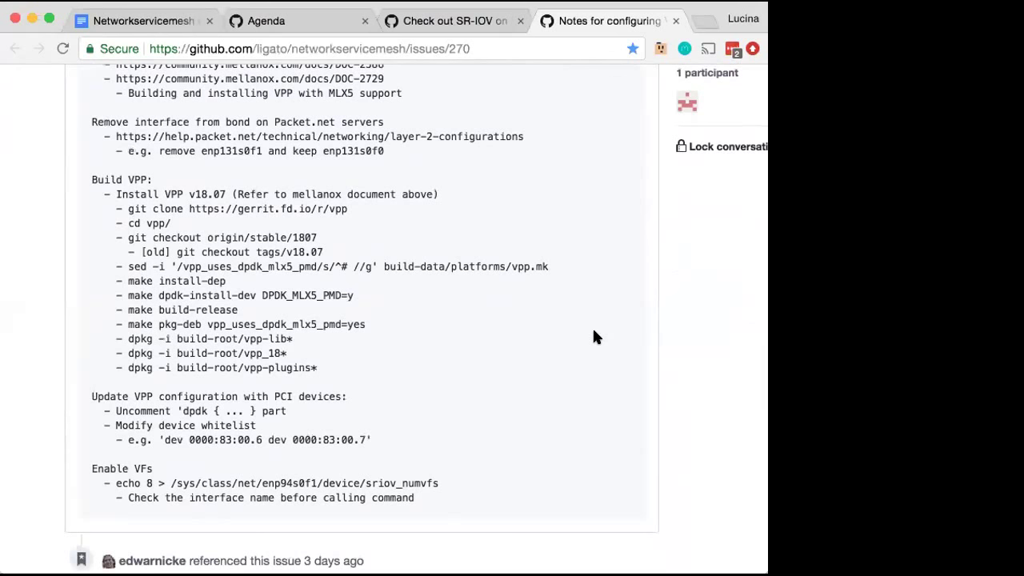
scroll(591, 335, "down", 5)
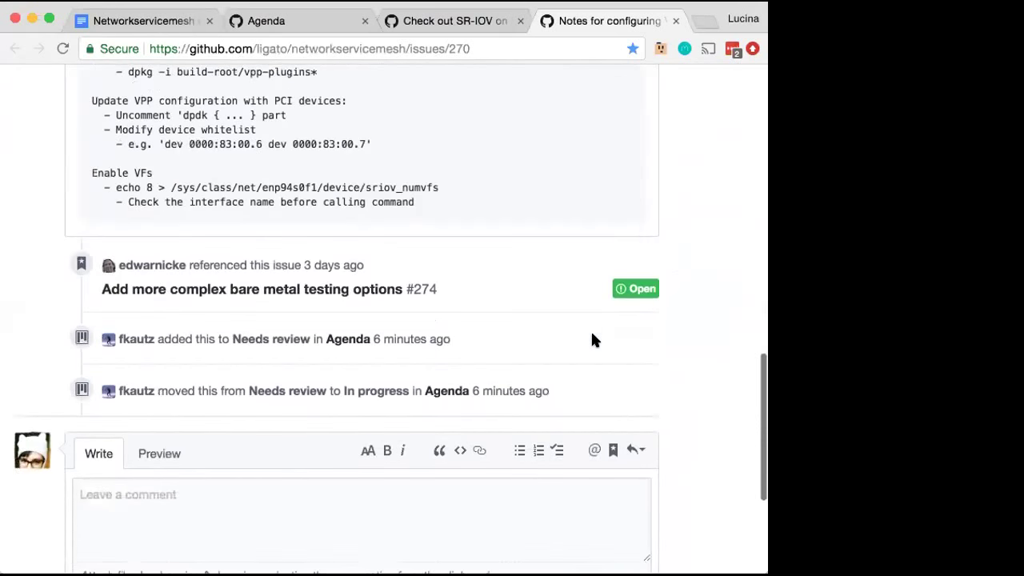
scroll(591, 340, "down", 1)
left_click(481, 446)
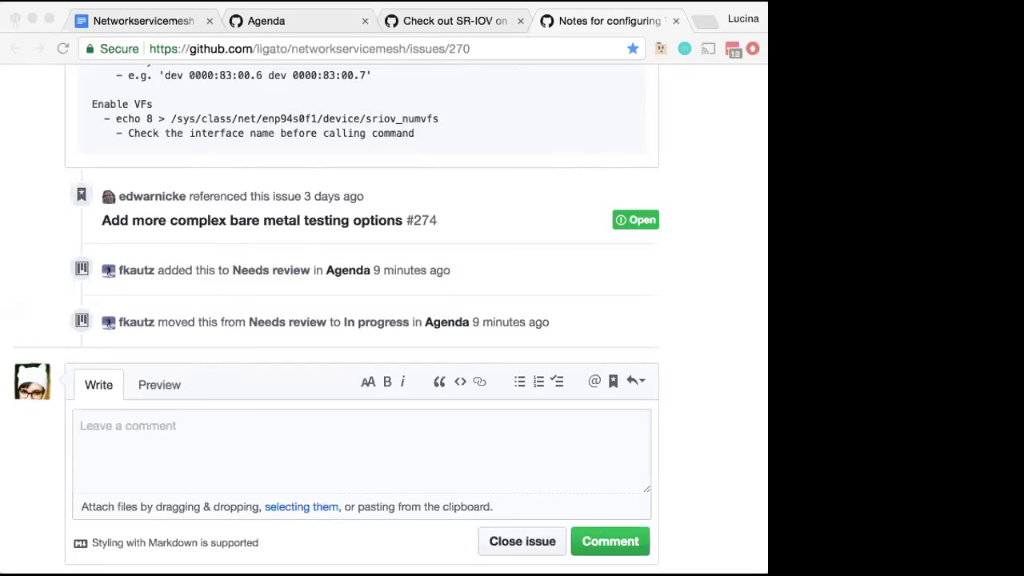
right_click(148, 320)
left_click(16, 393)
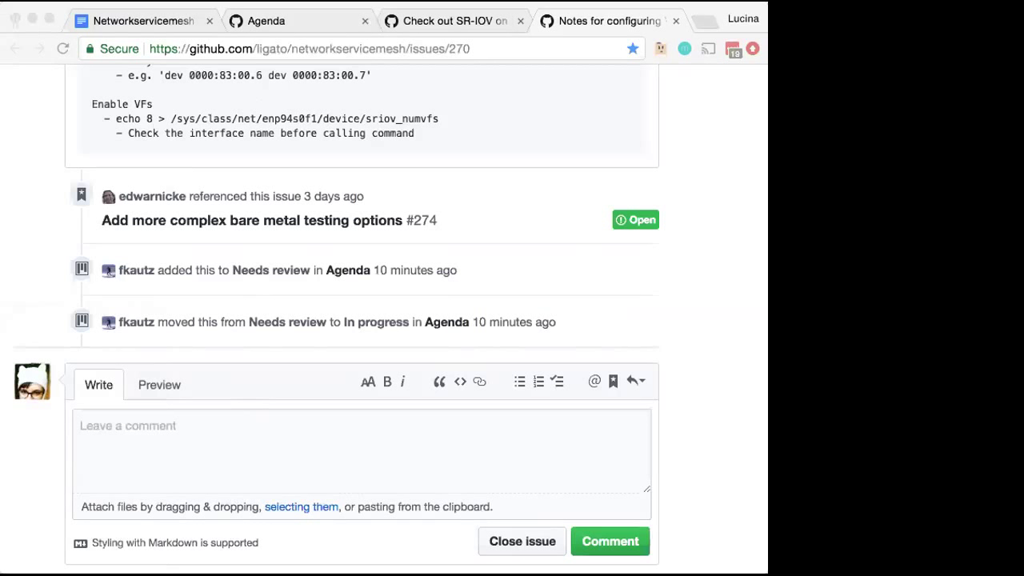
left_click(692, 310)
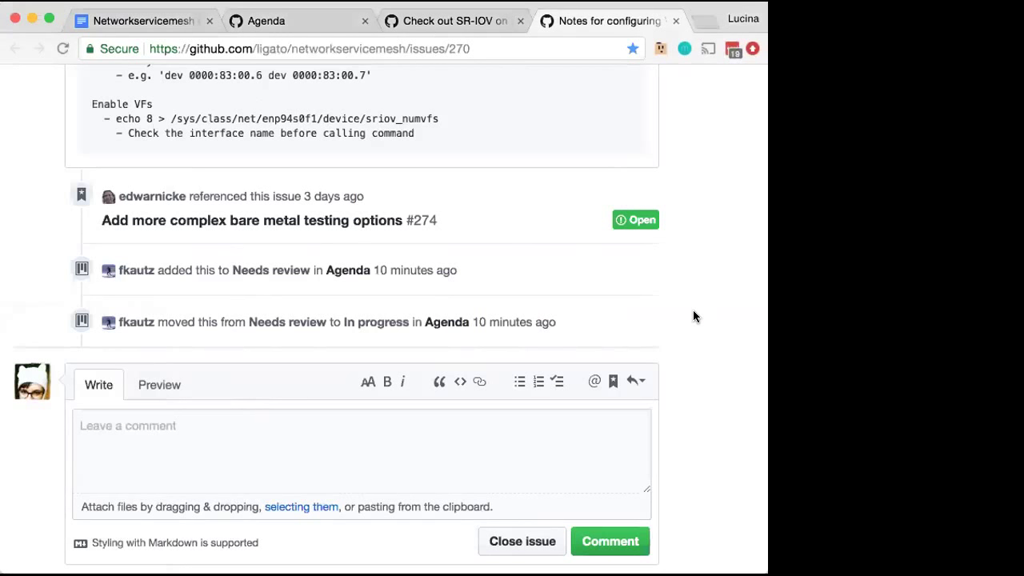
Switch to the Agenda board and scroll In progress to the Converting generate-sriov-configmap to plugin card
left_click(306, 24)
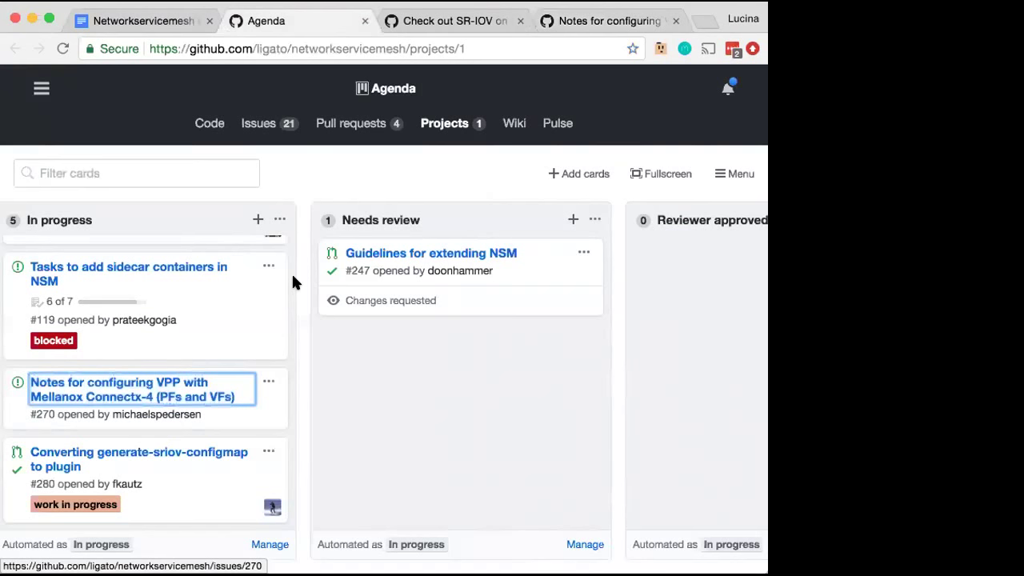
scroll(292, 284, "up", 3)
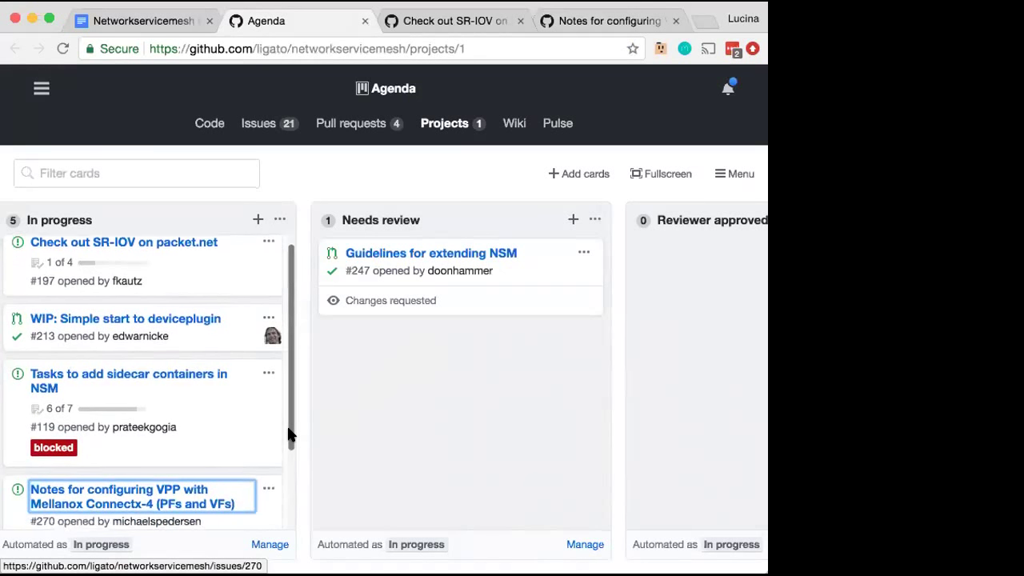
scroll(289, 433, "down", 3)
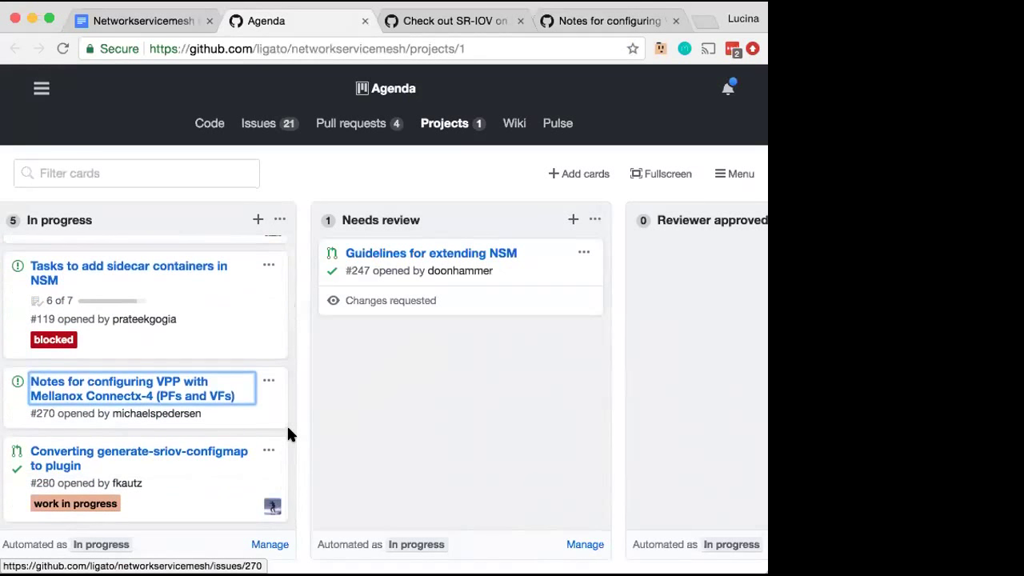
Open pull request #280, Converting generate-sriov-configmap to plugin, in a new tab and read its comments
right_click(200, 455)
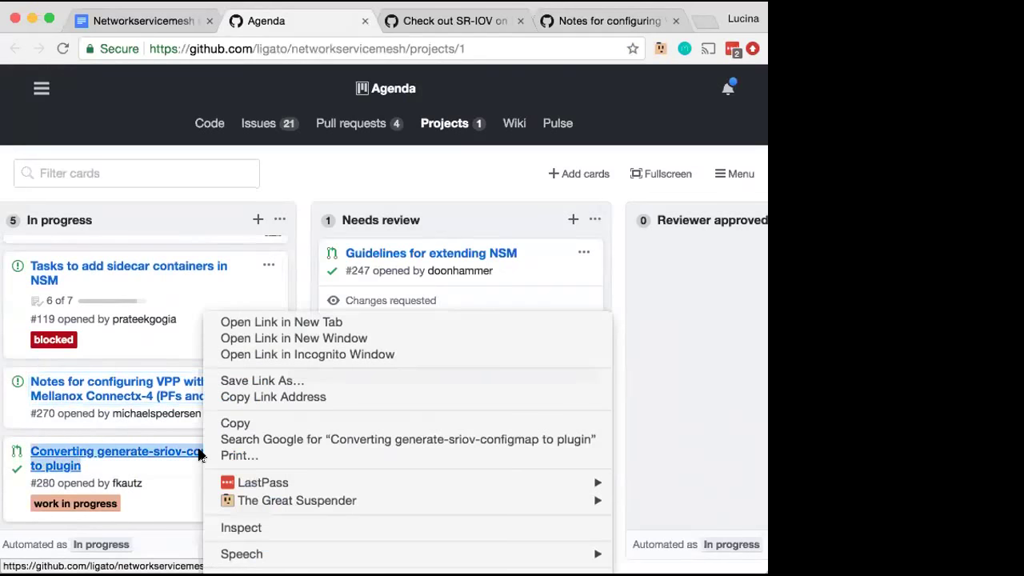
left_click(280, 322)
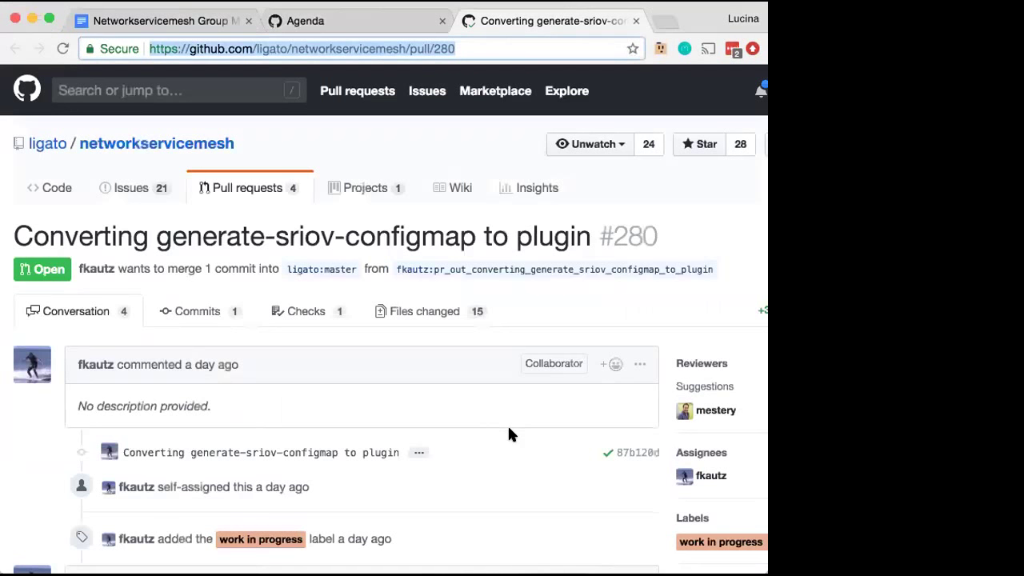
scroll(508, 427, "down", 5)
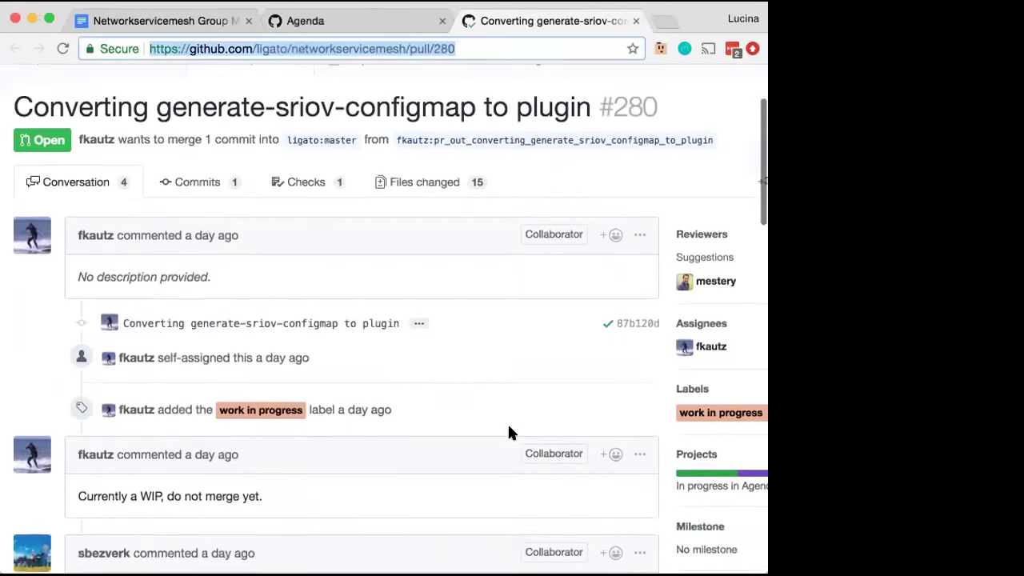
scroll(510, 432, "down", 3)
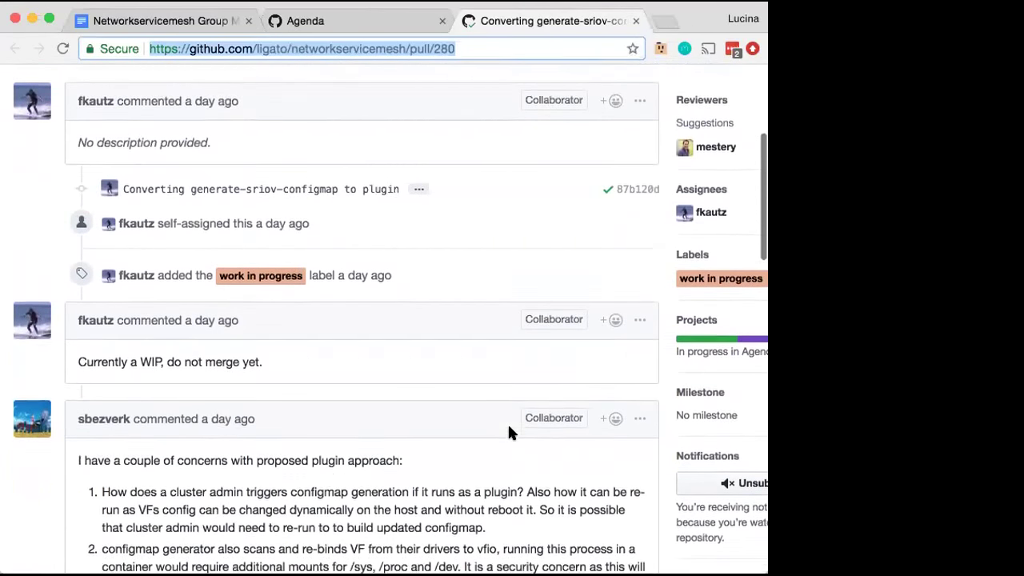
scroll(510, 432, "down", 5)
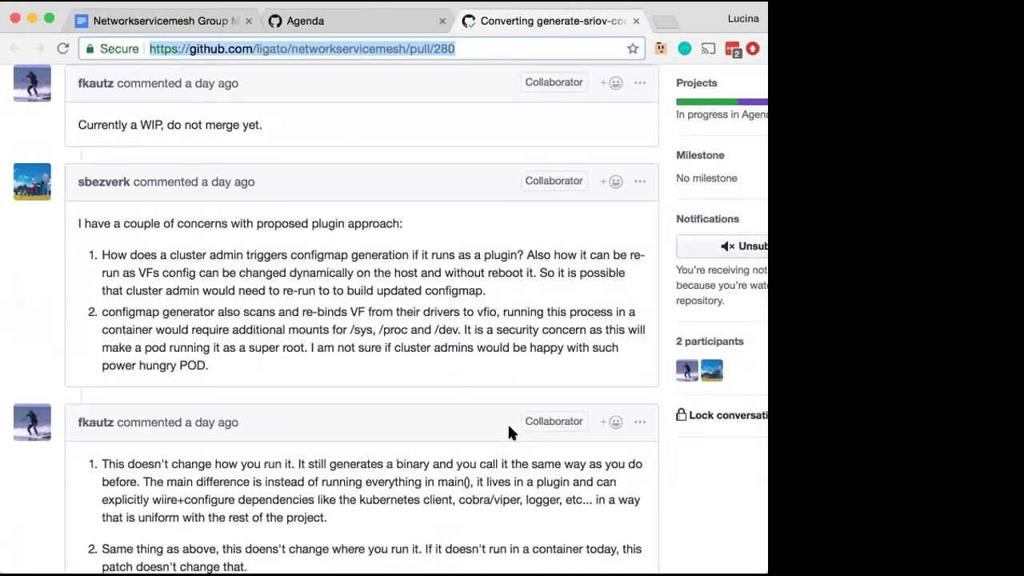
scroll(511, 432, "down", 2)
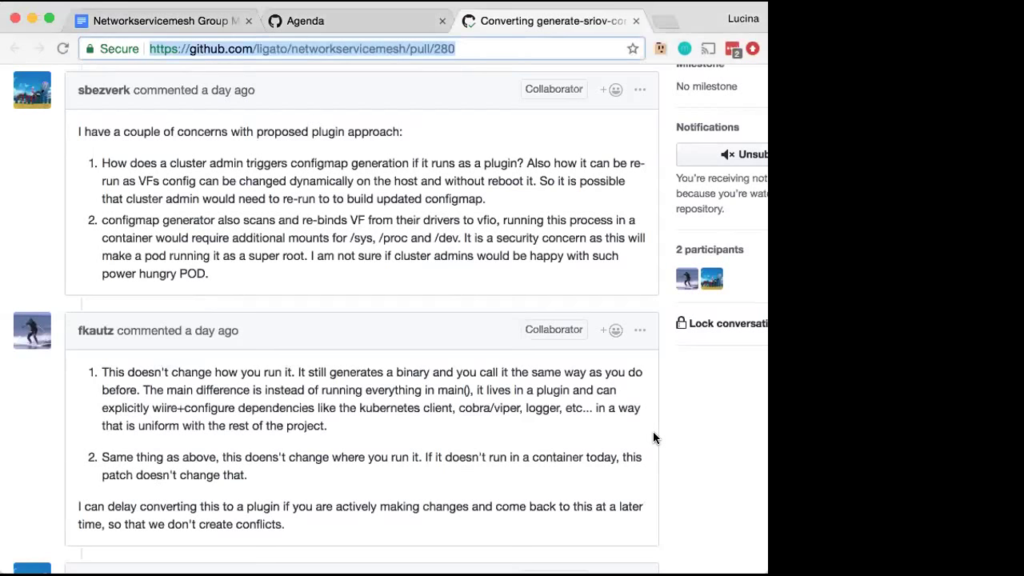
Scroll down to #280's passing checks, then switch back to the Agenda board
scroll(653, 432, "down", 5)
scroll(652, 431, "down", 4)
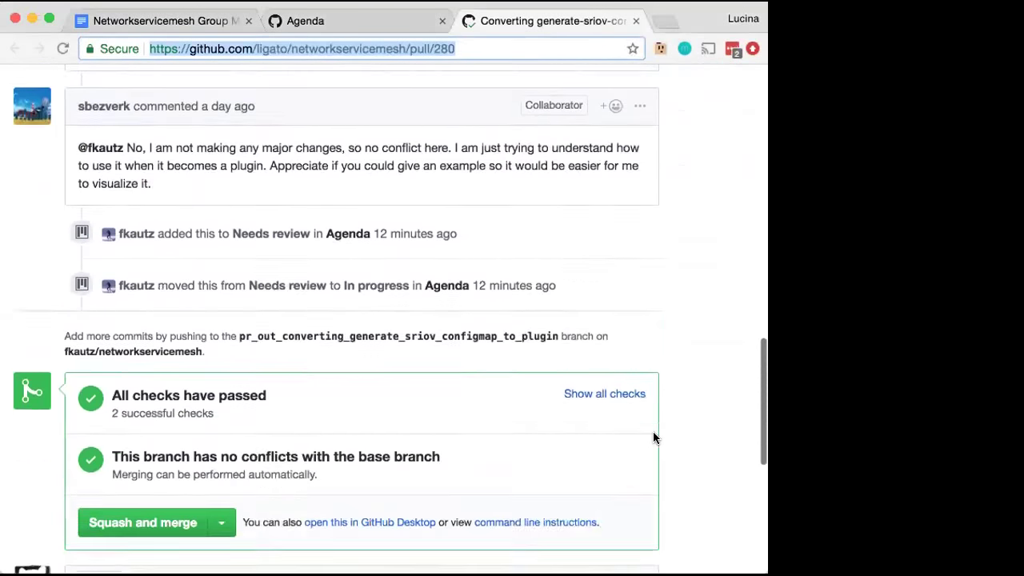
left_click(349, 30)
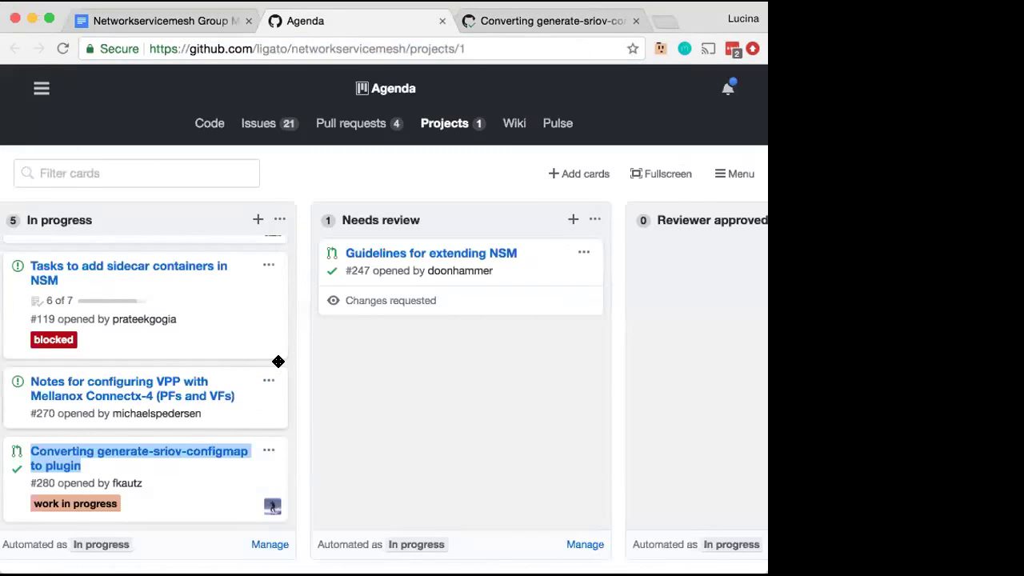
Open closed issue #277 'Fix CRD code…' from the Done column in a new tab, closing the #280 tab
scroll(254, 397, "right", 5)
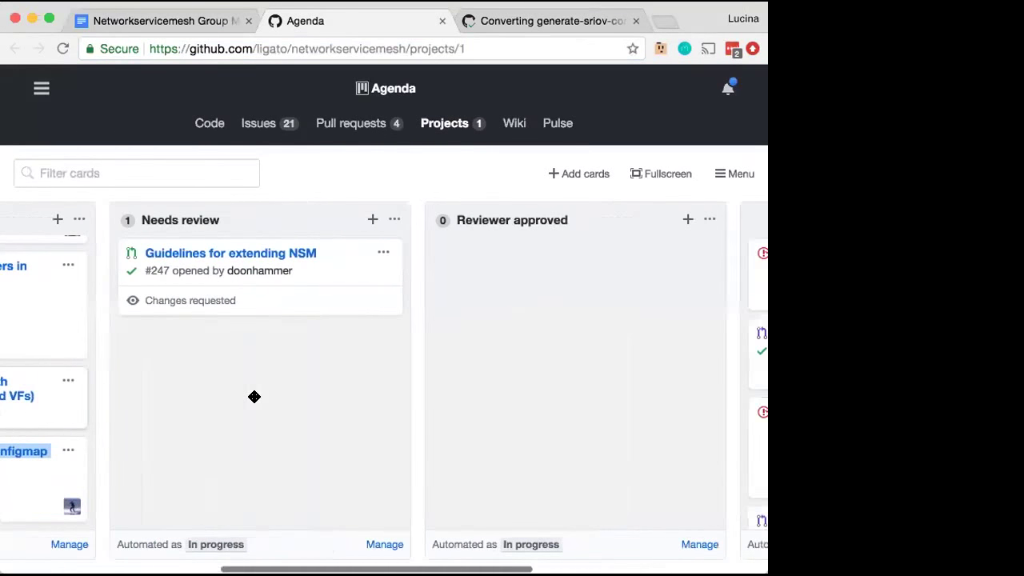
scroll(254, 397, "right", 8)
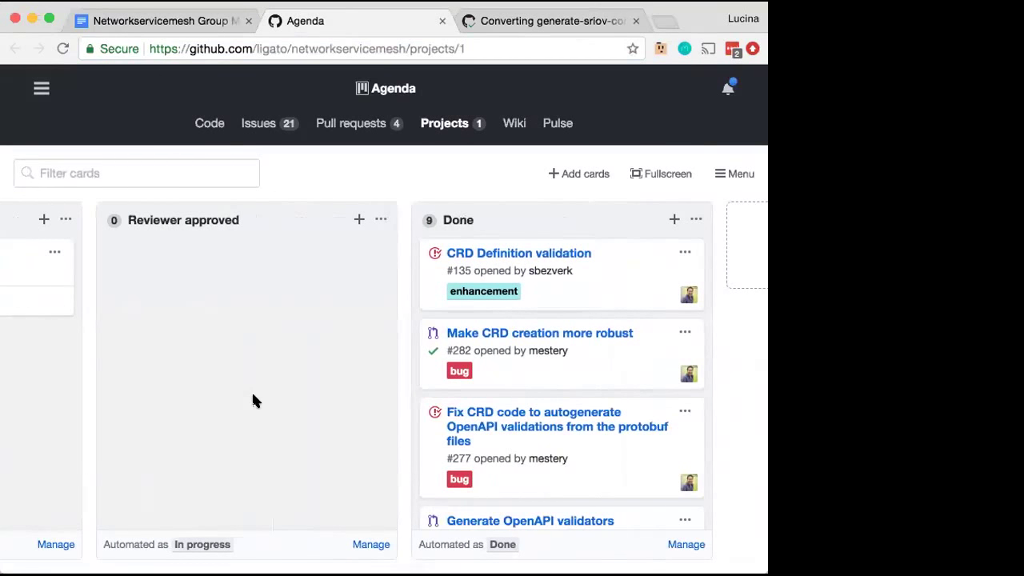
right_click(486, 424)
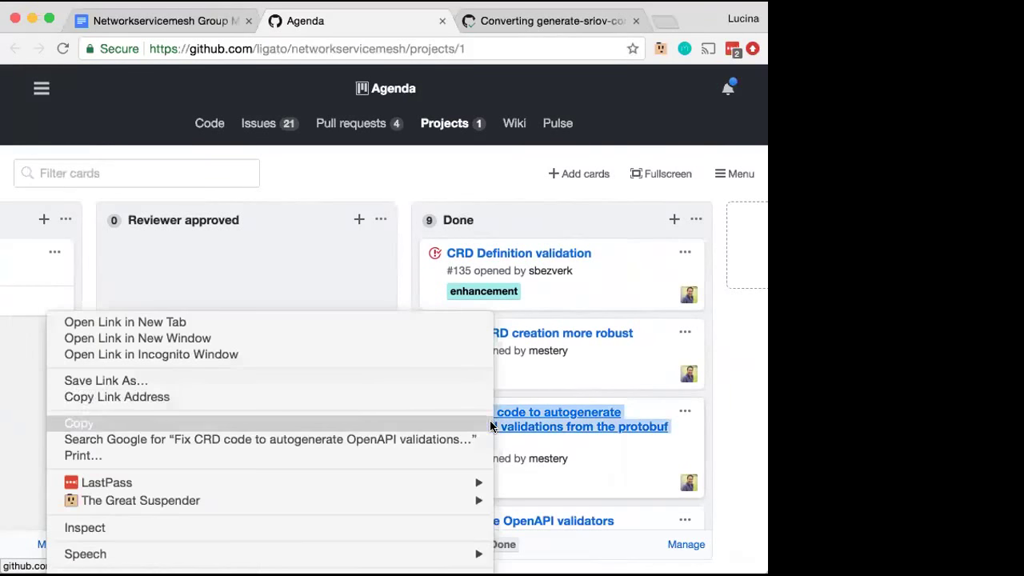
left_click(319, 318)
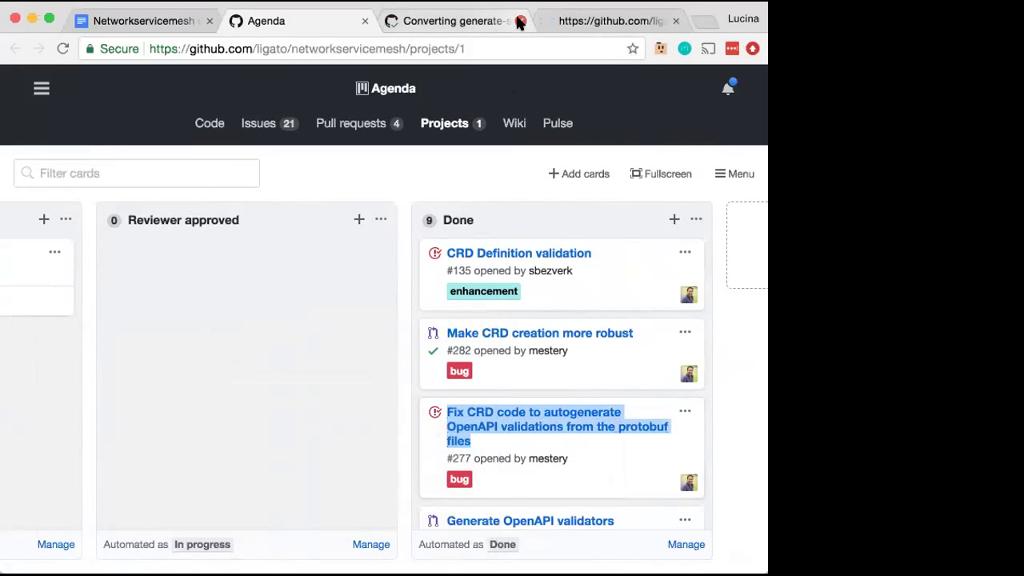
left_click(520, 22)
left_click(468, 19)
Scroll through issue #277's timeline down to its closing, then go back to the Agenda board
left_click(441, 48)
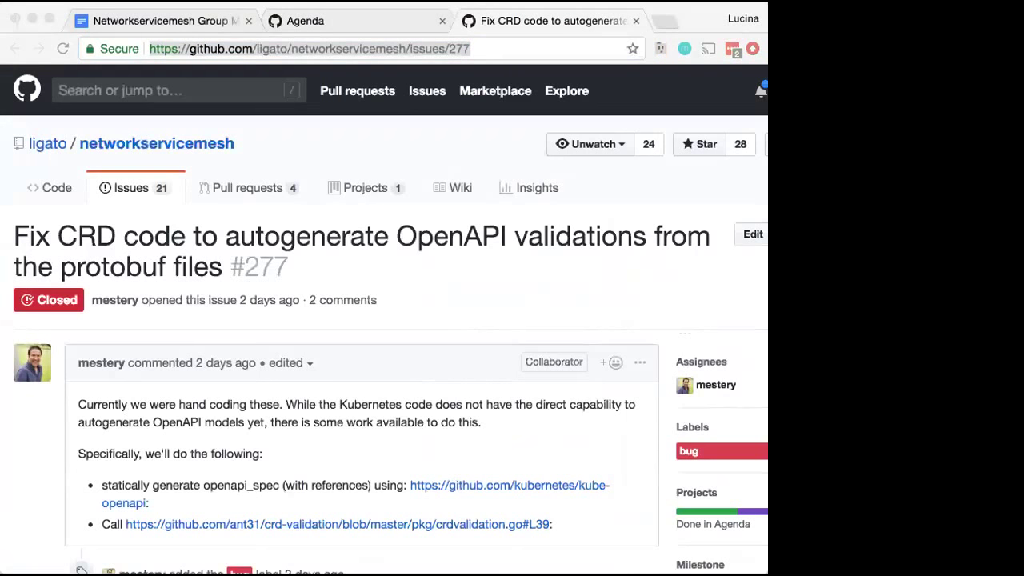
left_click(558, 308)
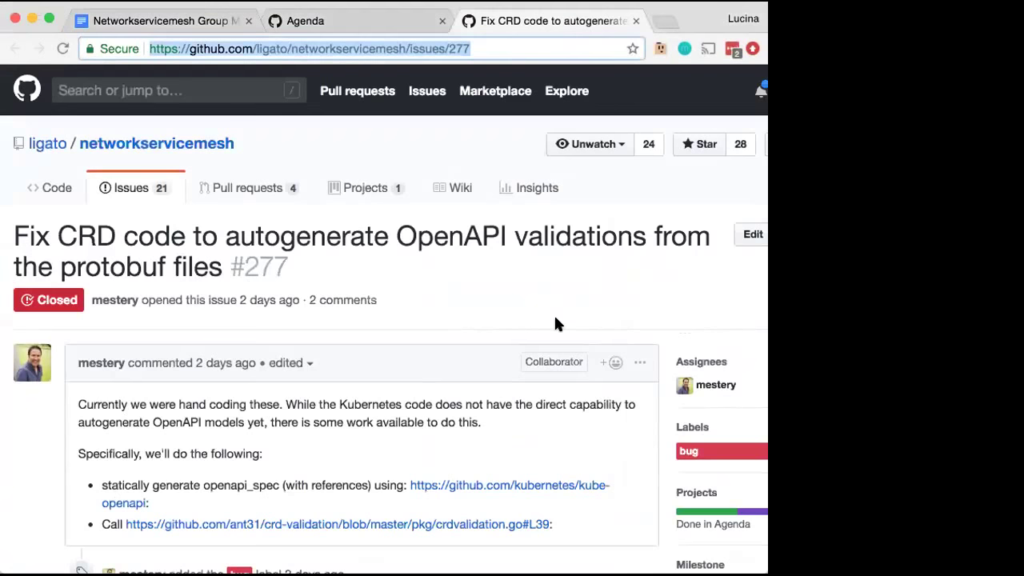
scroll(601, 475, "down", 3)
scroll(602, 473, "down", 4)
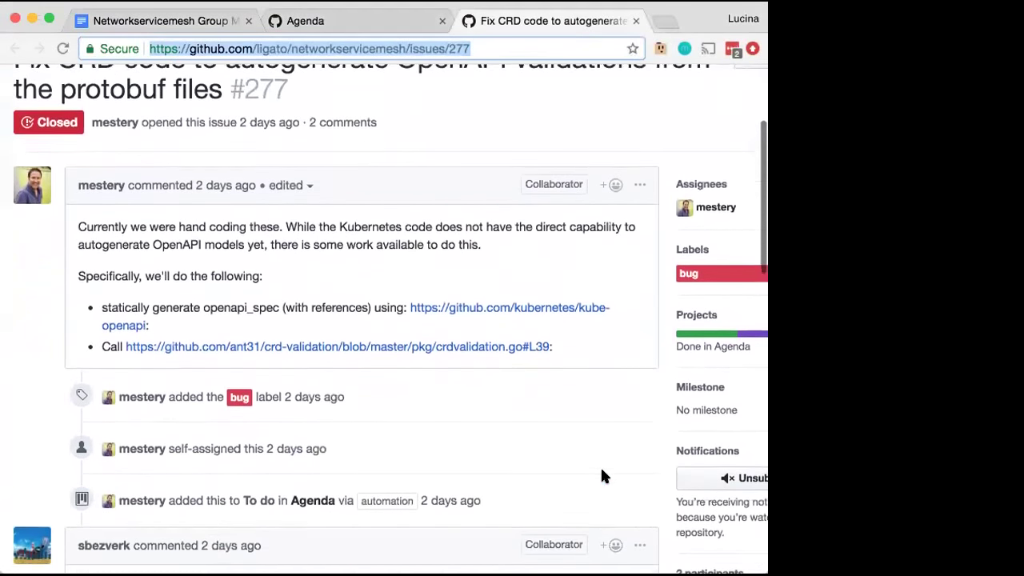
scroll(602, 475, "down", 2)
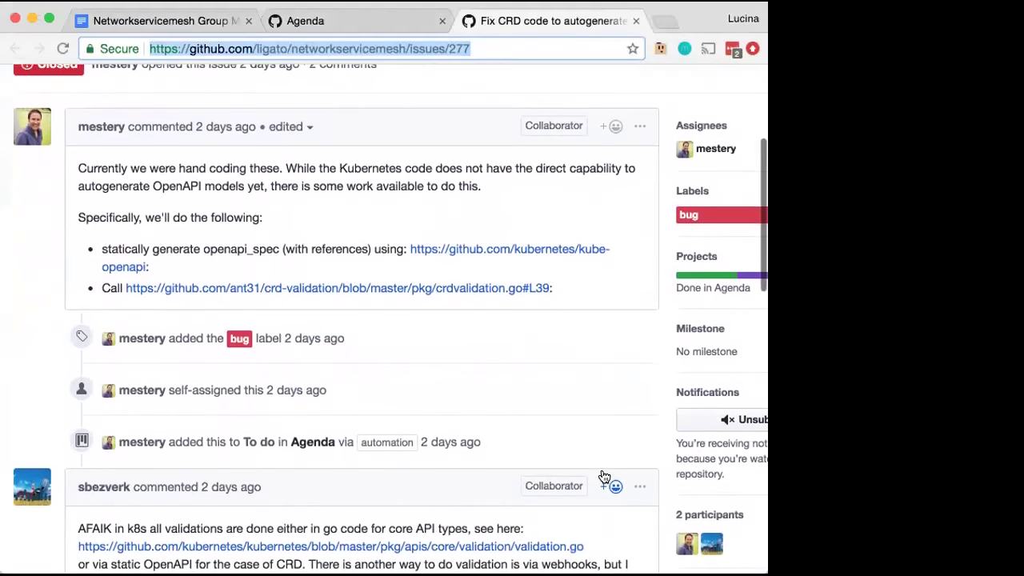
scroll(604, 476, "down", 3)
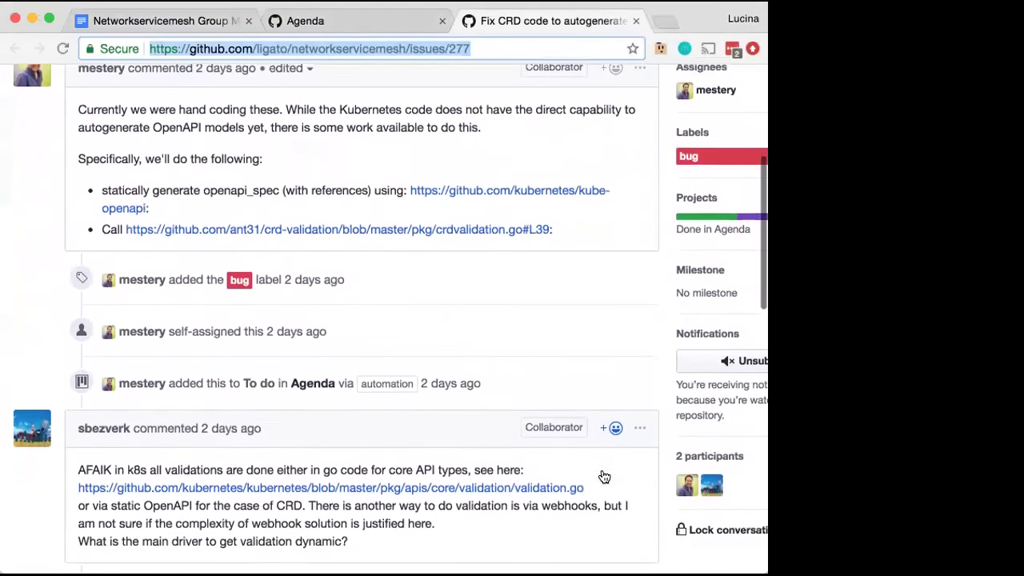
scroll(602, 475, "down", 5)
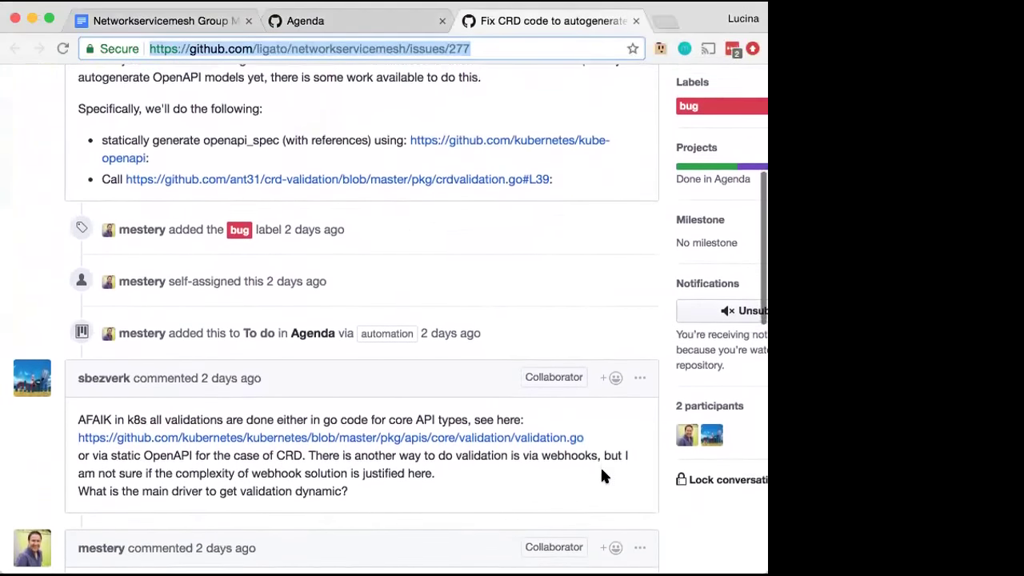
scroll(602, 475, "down", 6)
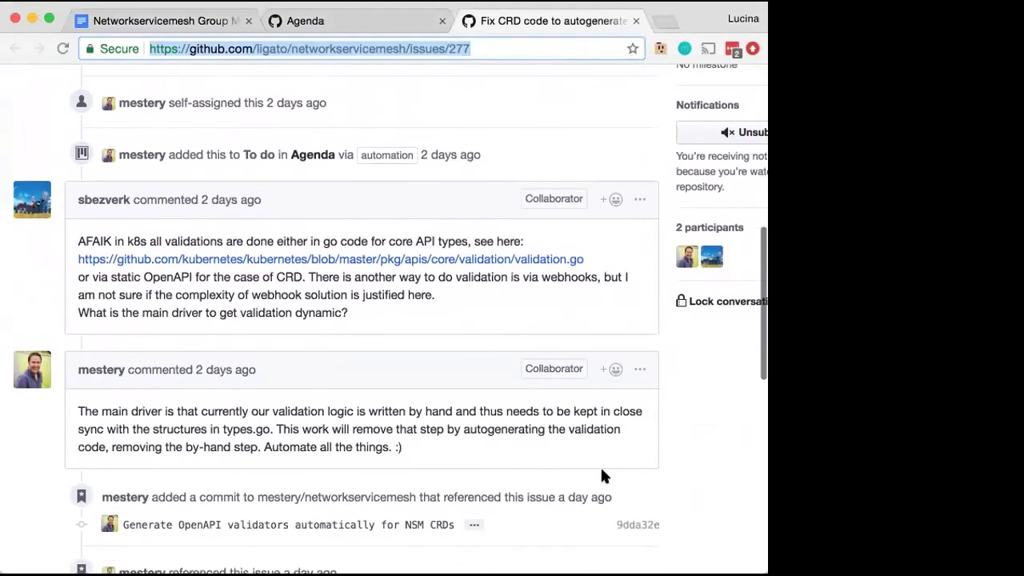
scroll(604, 476, "down", 6)
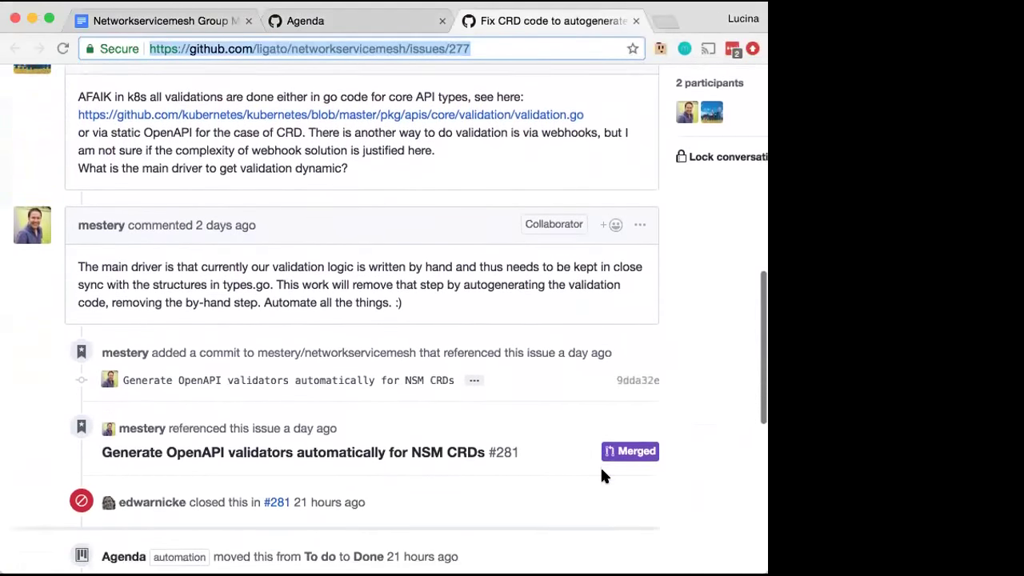
scroll(604, 476, "down", 6)
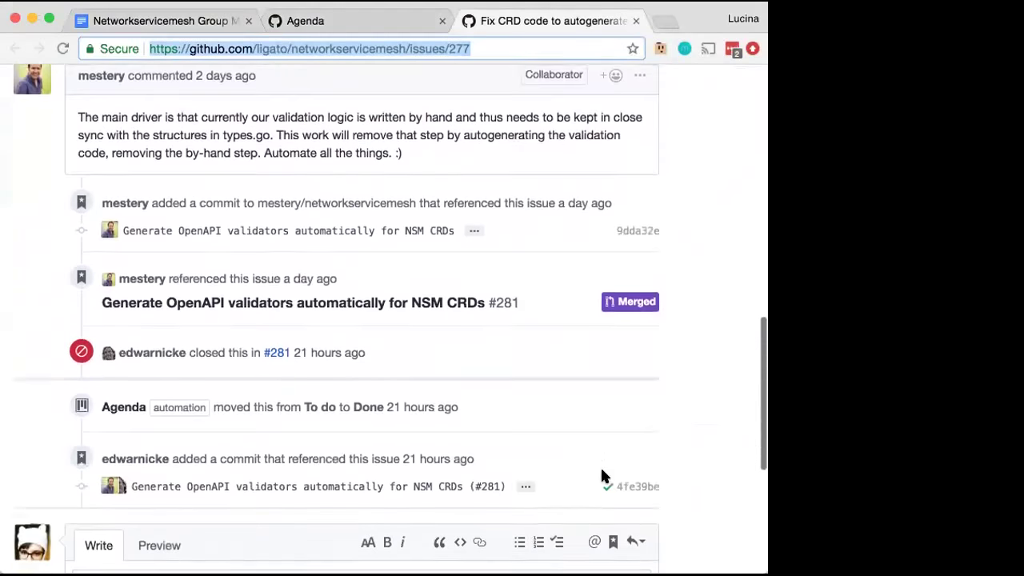
left_click(327, 26)
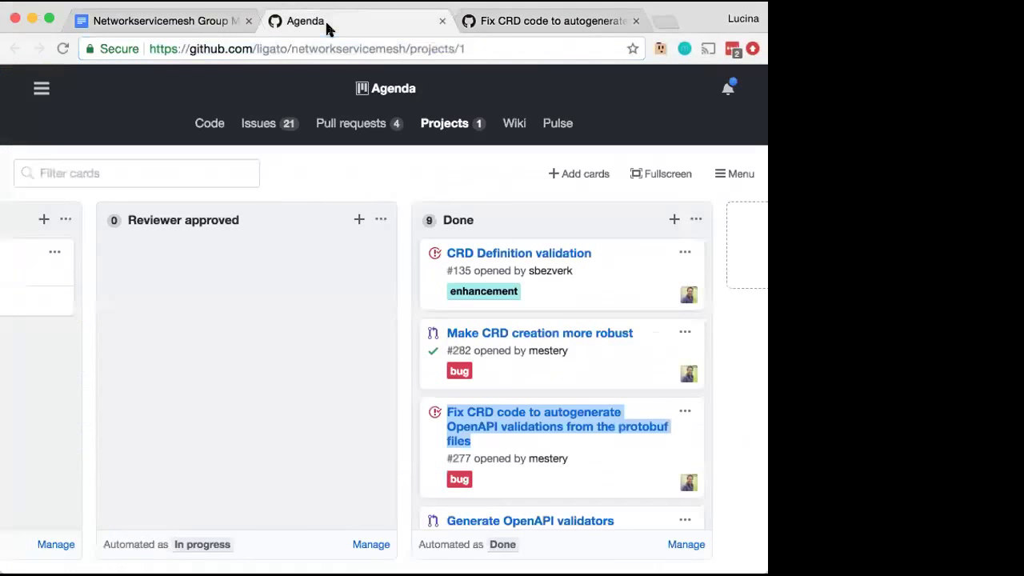
Open pull request #282 'Make CRD creation more robust' from its Agenda card in a new tab
right_click(487, 333)
left_click(512, 324)
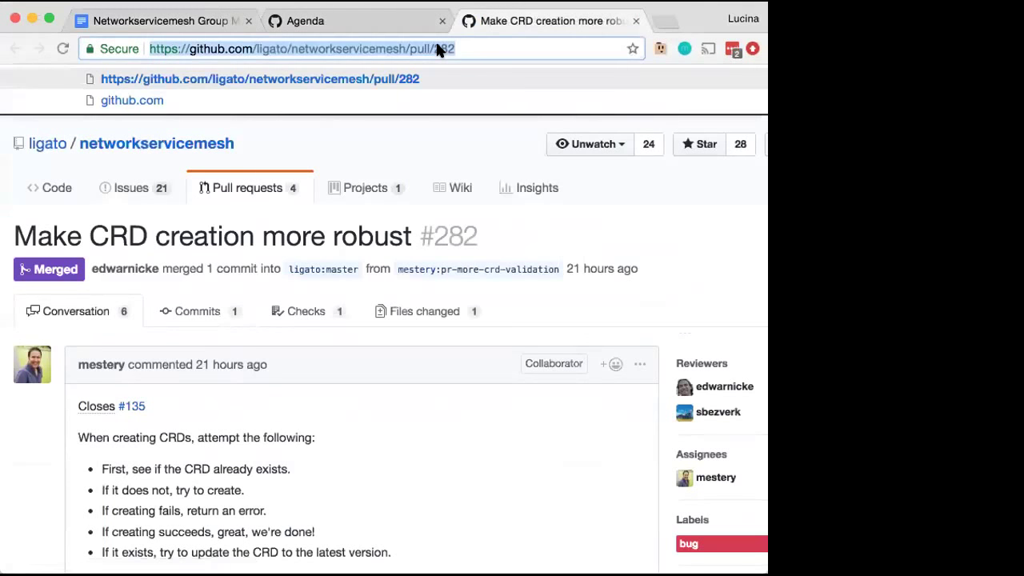
key("super+Tab")
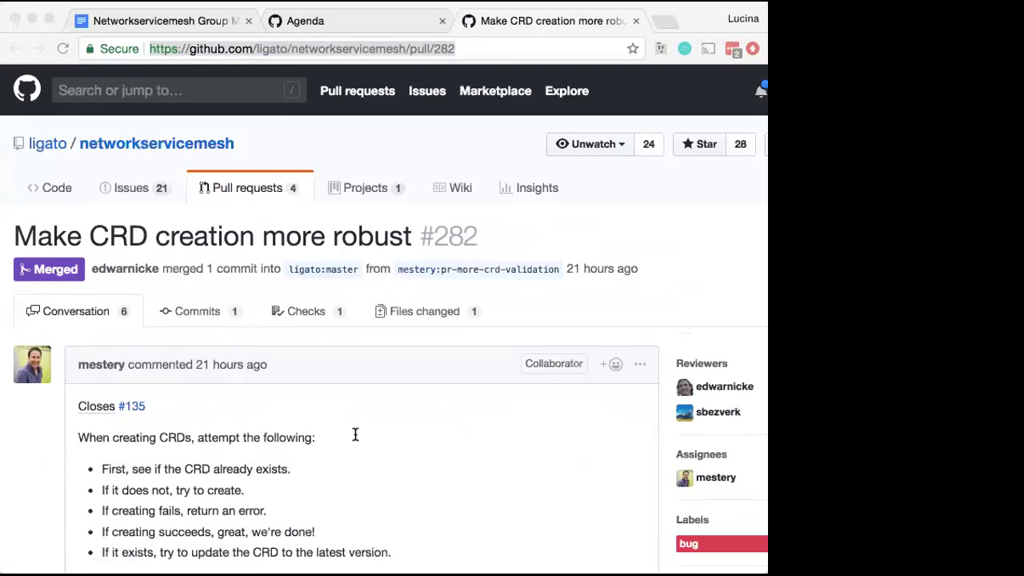
key("super+Tab")
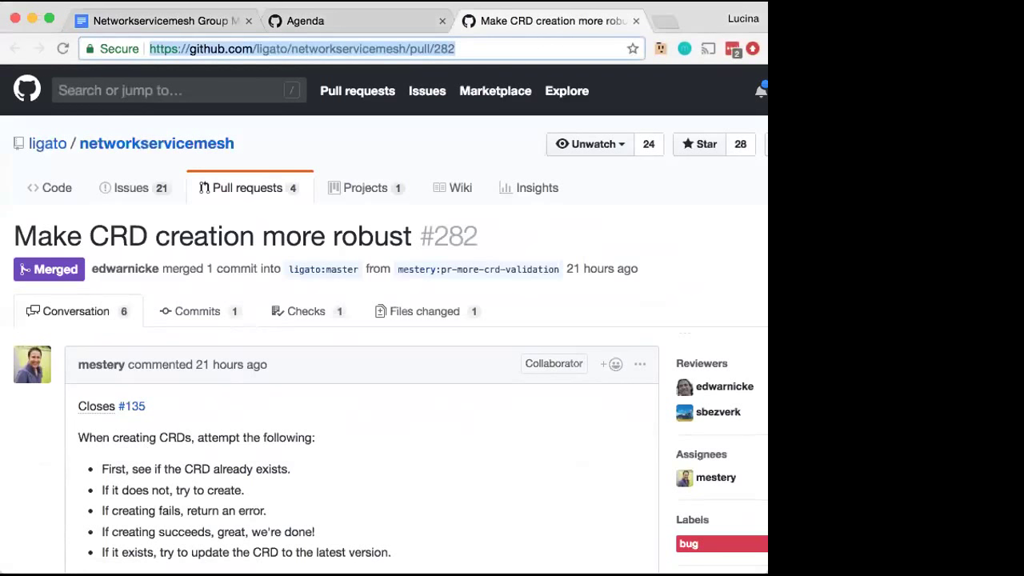
key("super+Tab")
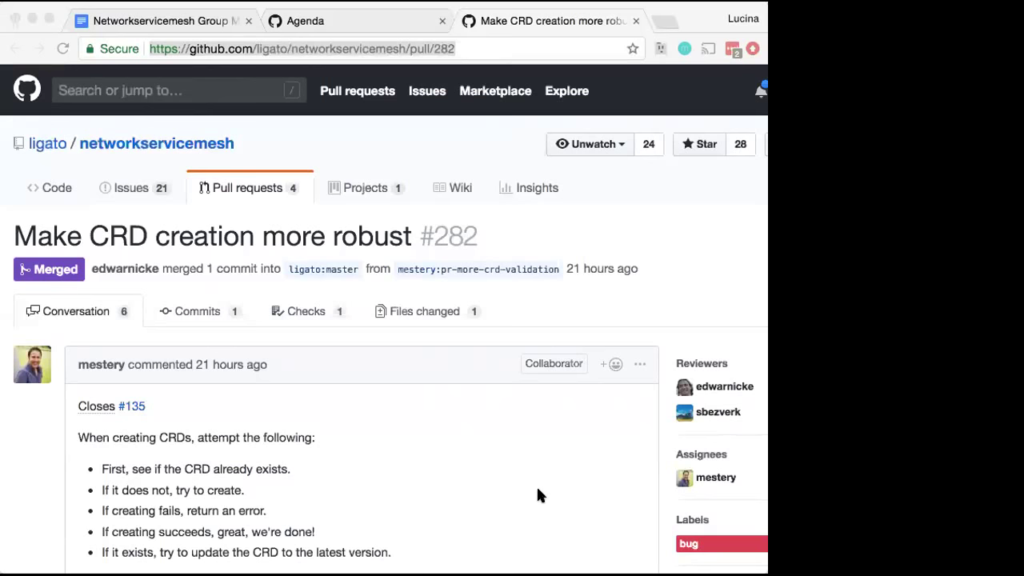
Scroll the PR #282 conversation past the race-condition discussion to the merge into ligato:master
scroll(574, 471, "down", 3)
scroll(573, 471, "down", 4)
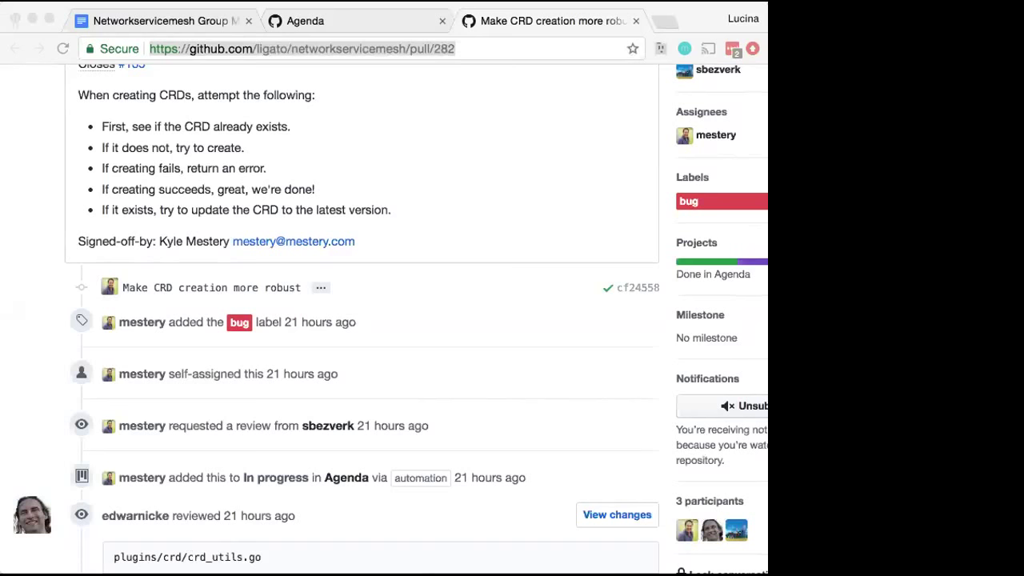
scroll(520, 368, "down", 5)
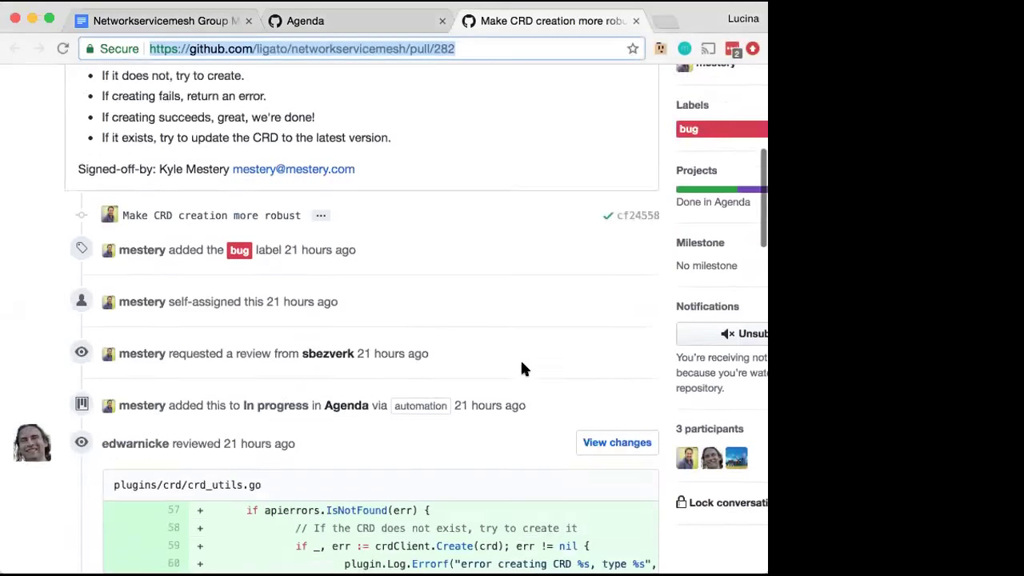
scroll(521, 368, "down", 7)
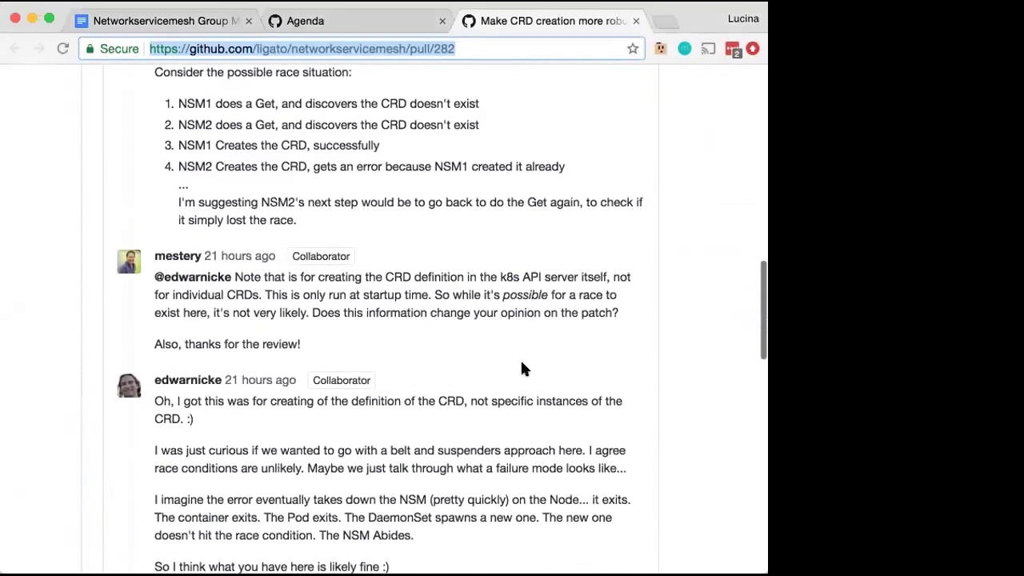
scroll(522, 368, "down", 5)
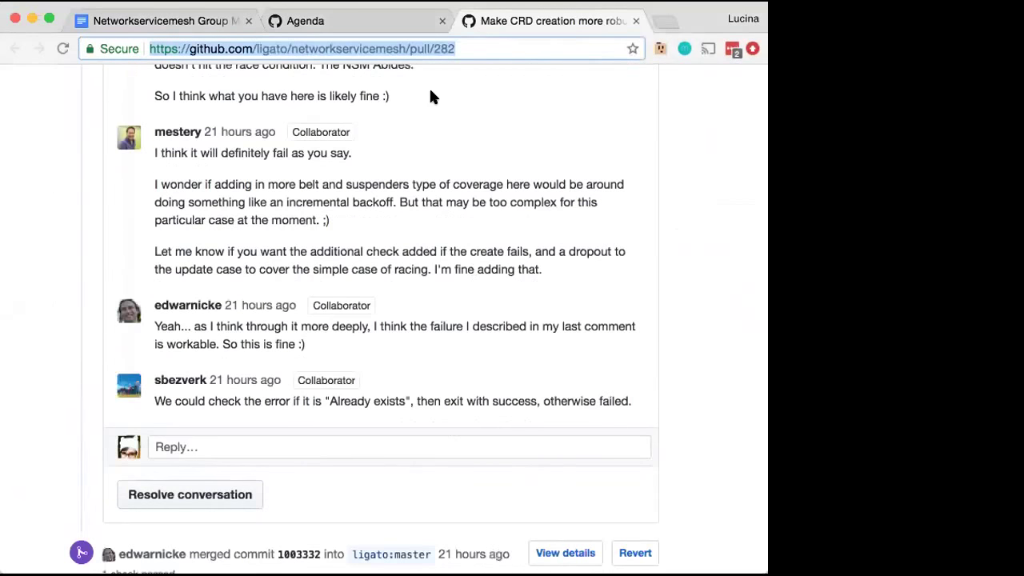
Survey the Agenda board's Done, Needs review, In progress and To do columns
left_click(366, 9)
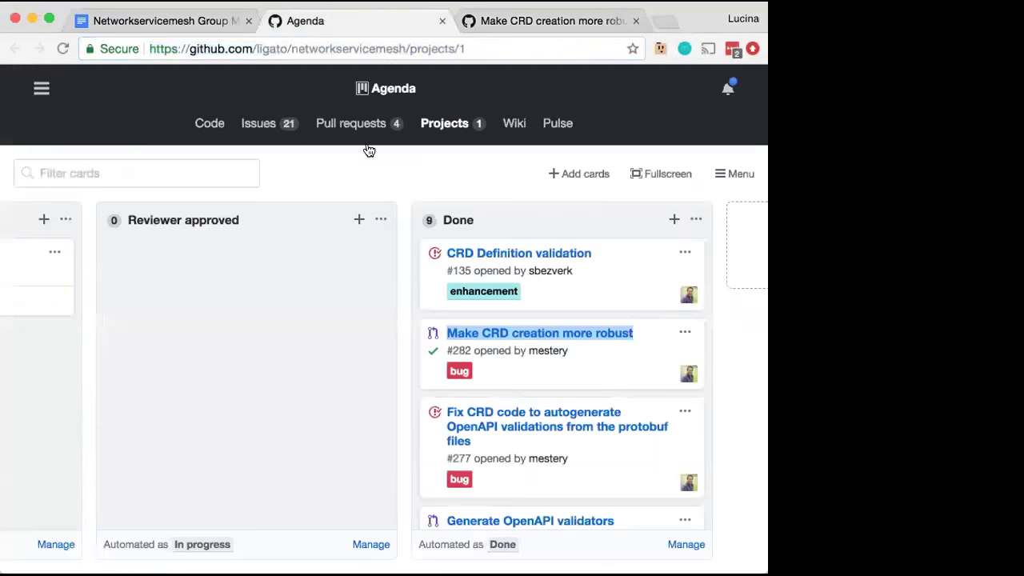
scroll(451, 427, "down", 5)
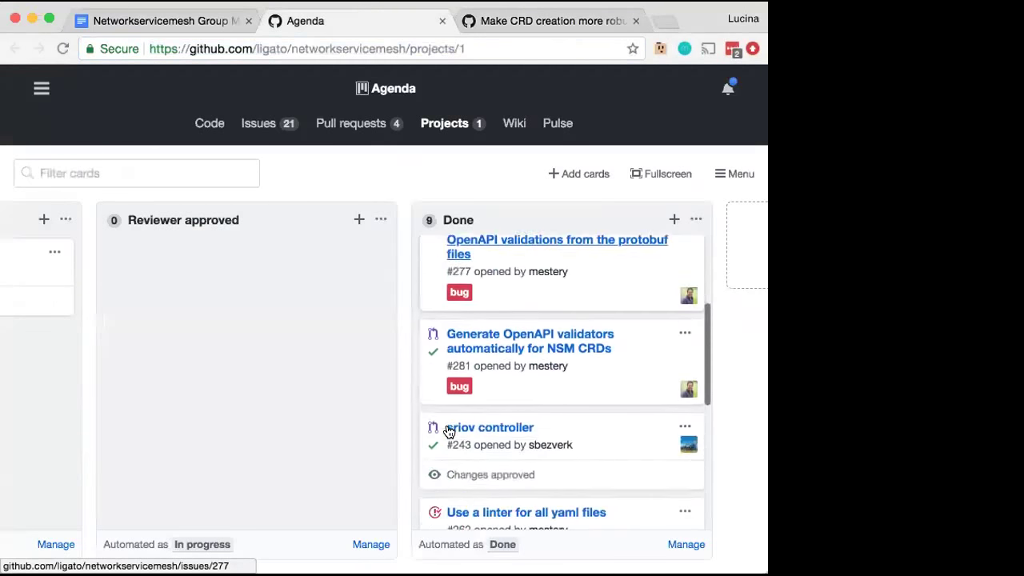
scroll(448, 424, "down", 6)
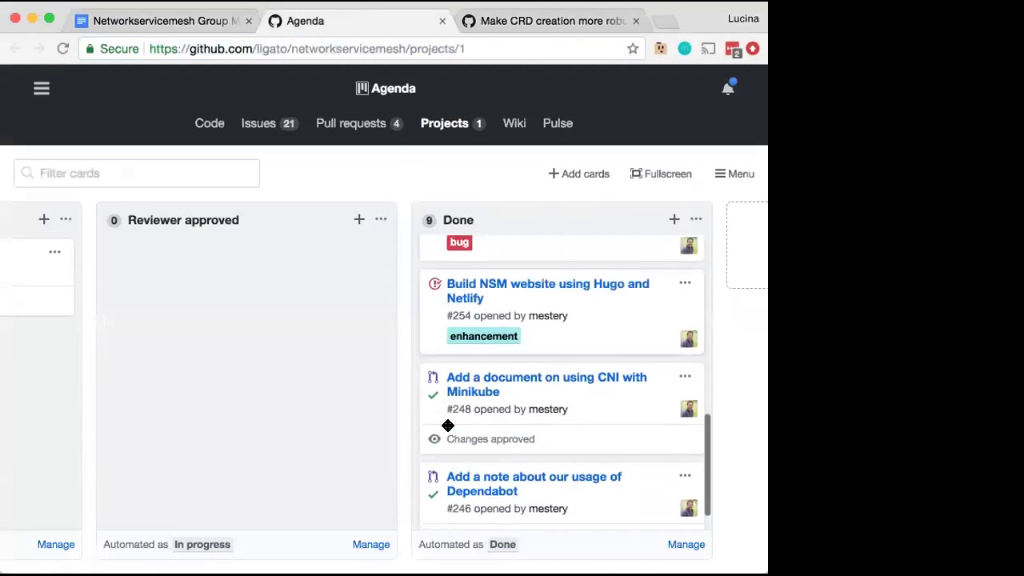
scroll(353, 417, "left", 5)
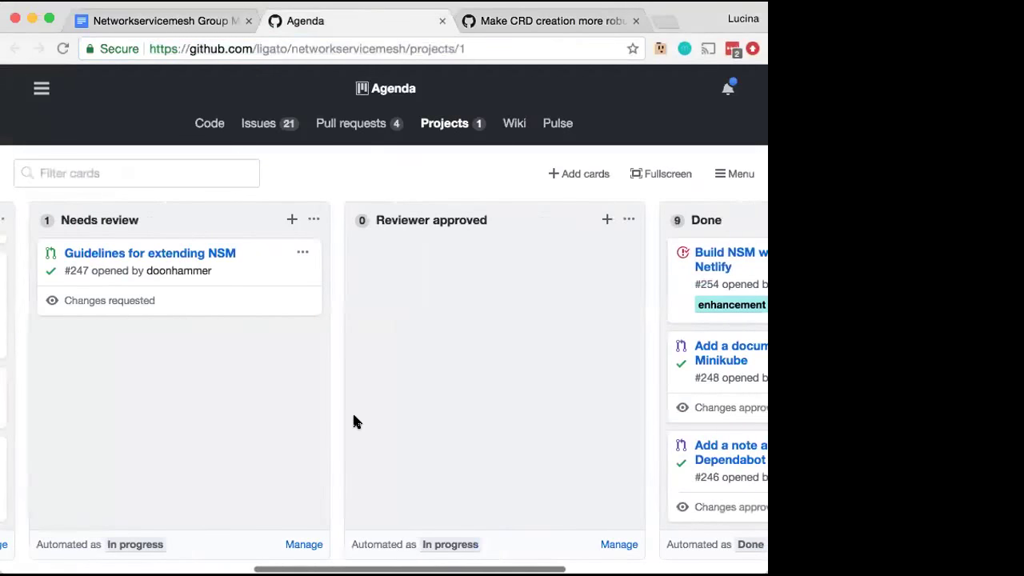
scroll(355, 417, "left", 4)
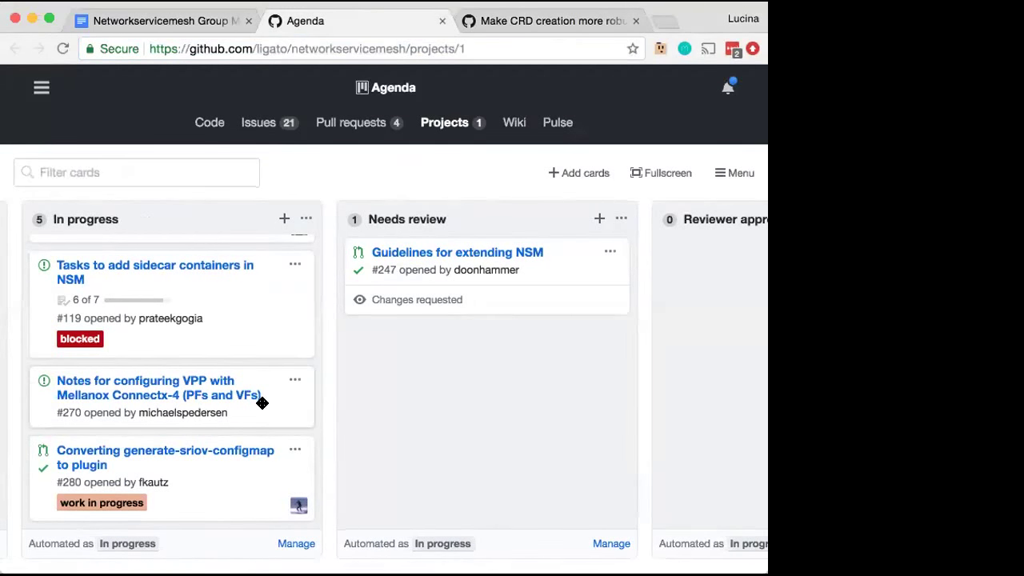
scroll(262, 403, "up", 3)
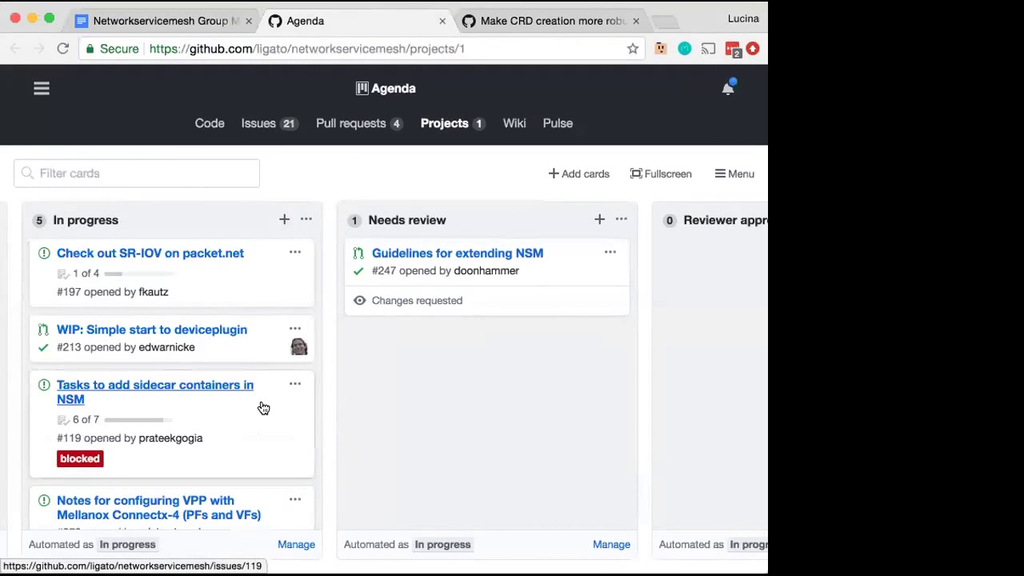
scroll(261, 404, "down", 3)
scroll(260, 402, "left", 5)
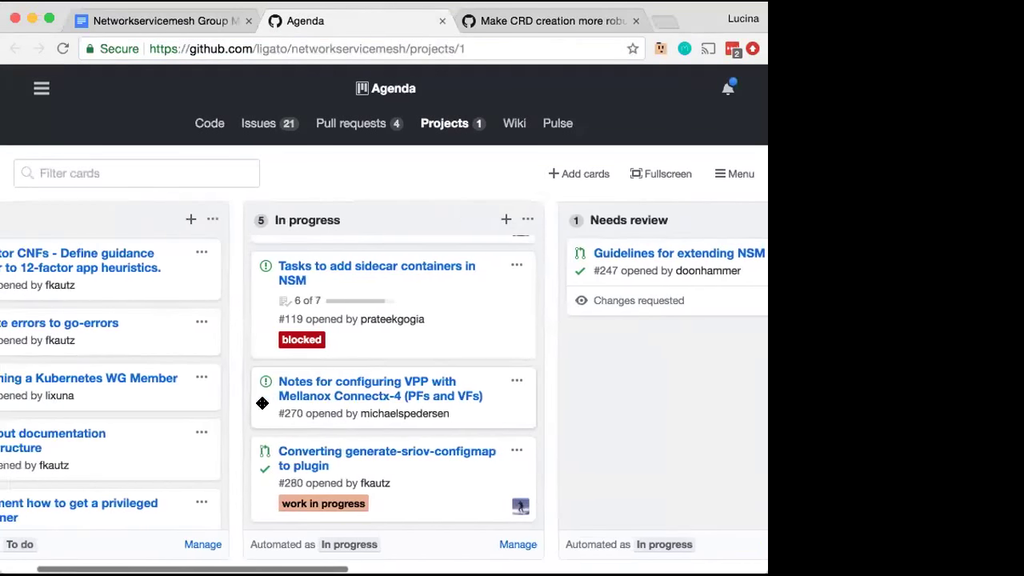
scroll(263, 403, "left", 2)
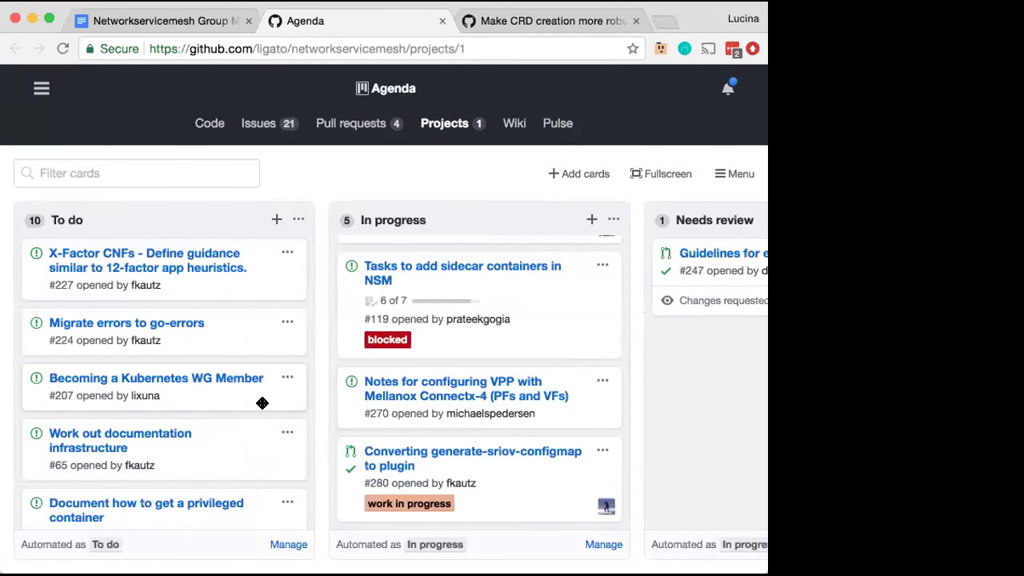
Return to the meeting notes document and hide the extra formatting options
left_click(166, 24)
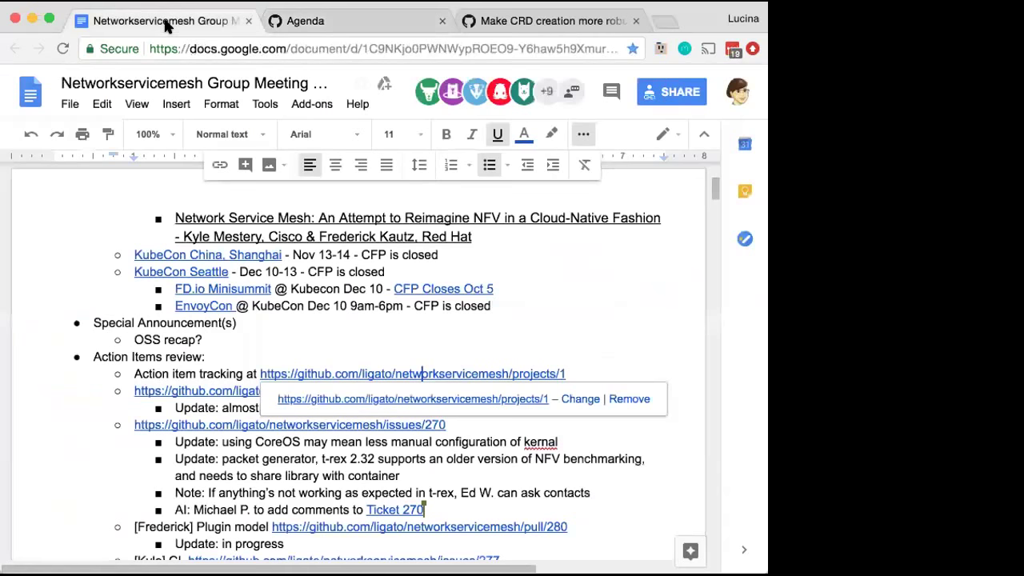
scroll(257, 321, "down", 5)
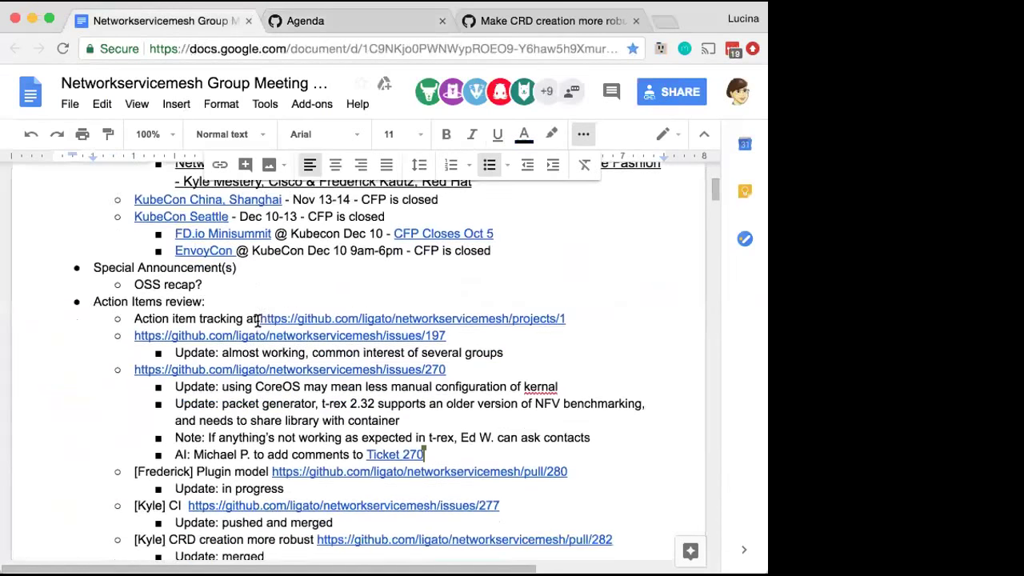
scroll(257, 321, "down", 2)
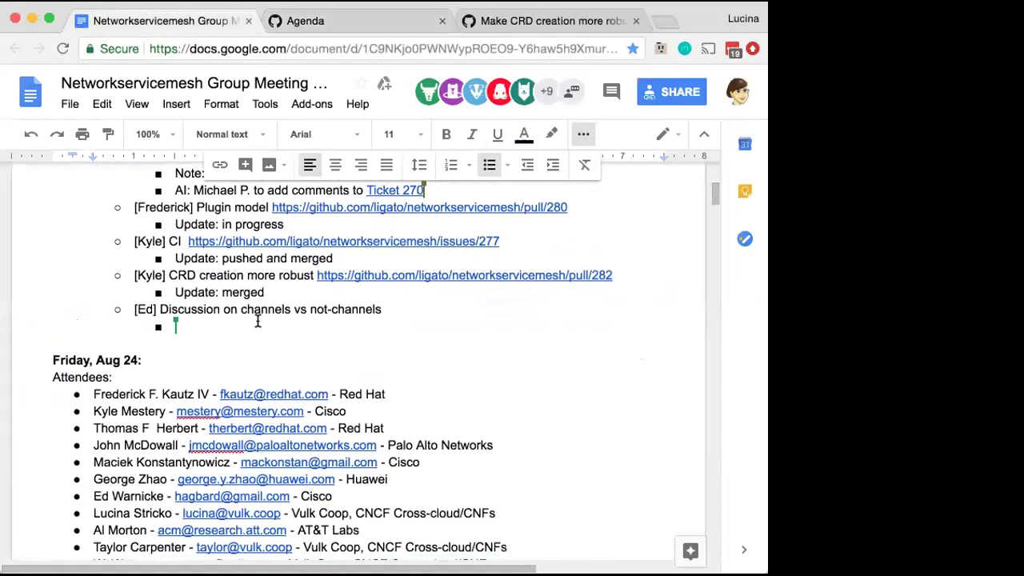
scroll(257, 320, "up", 1)
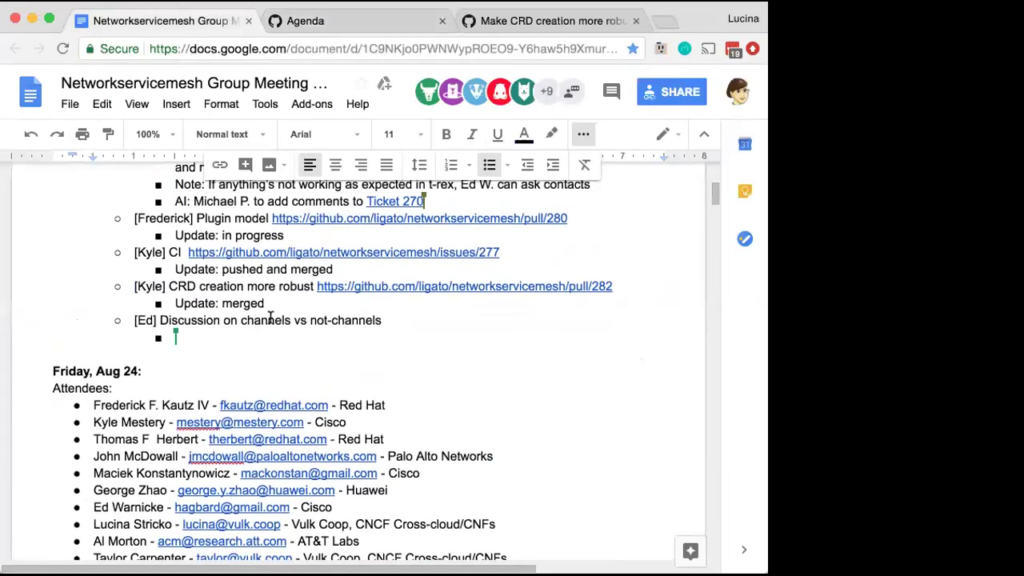
left_click(583, 133)
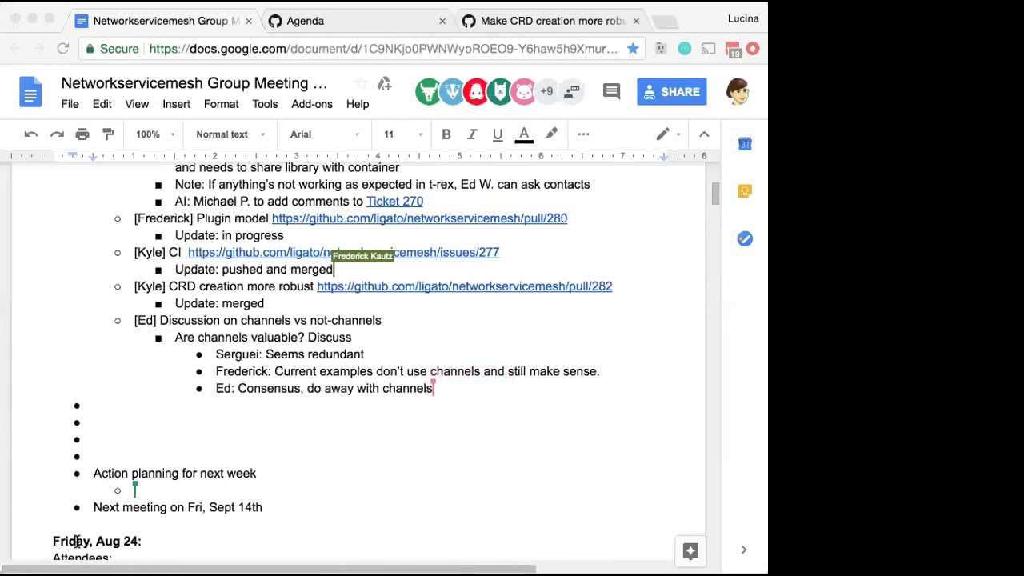
Delete the 'OSS recap?' placeholder under Special Announcements
left_click(552, 504)
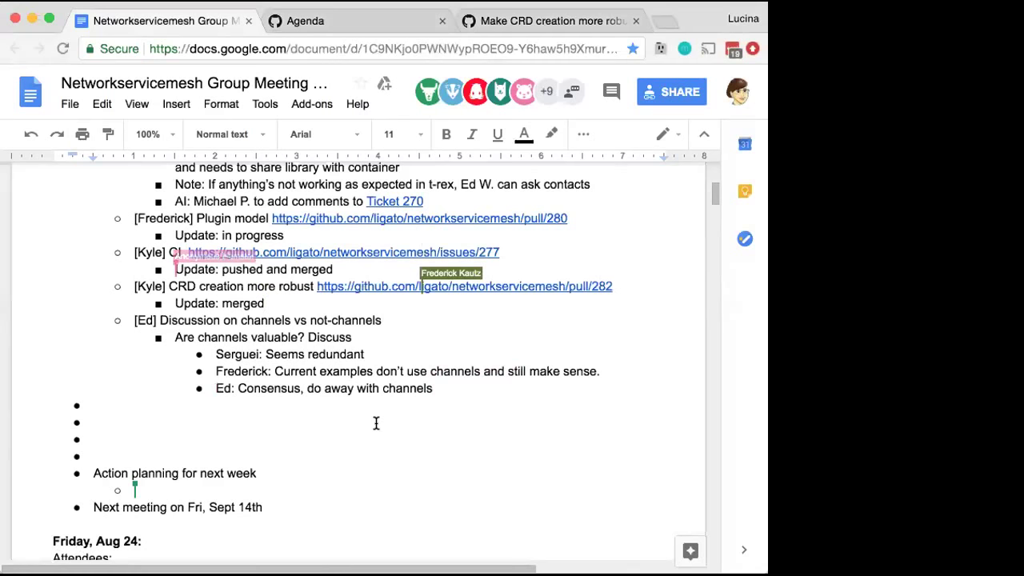
scroll(376, 423, "up", 3)
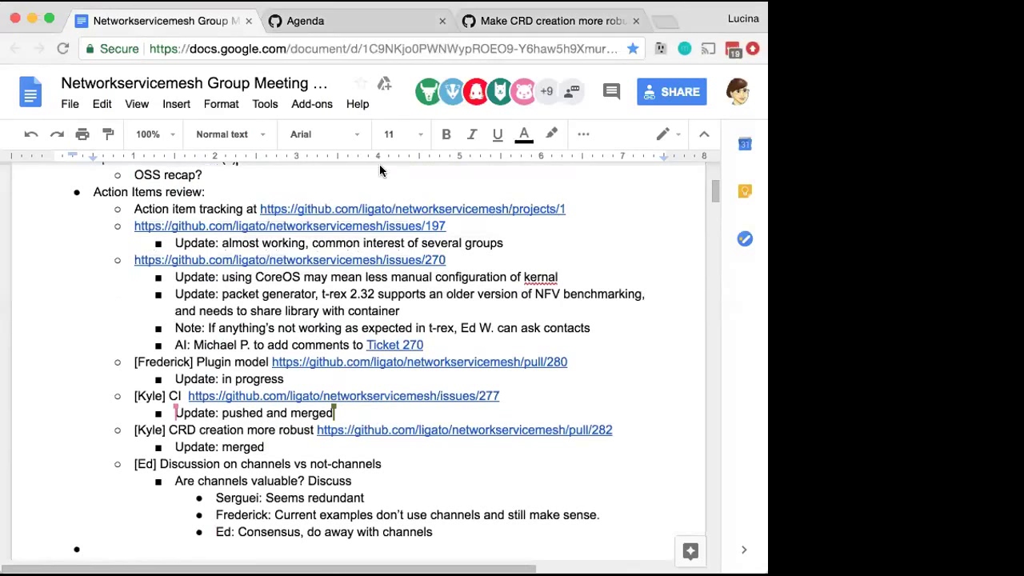
scroll(334, 190, "up", 1)
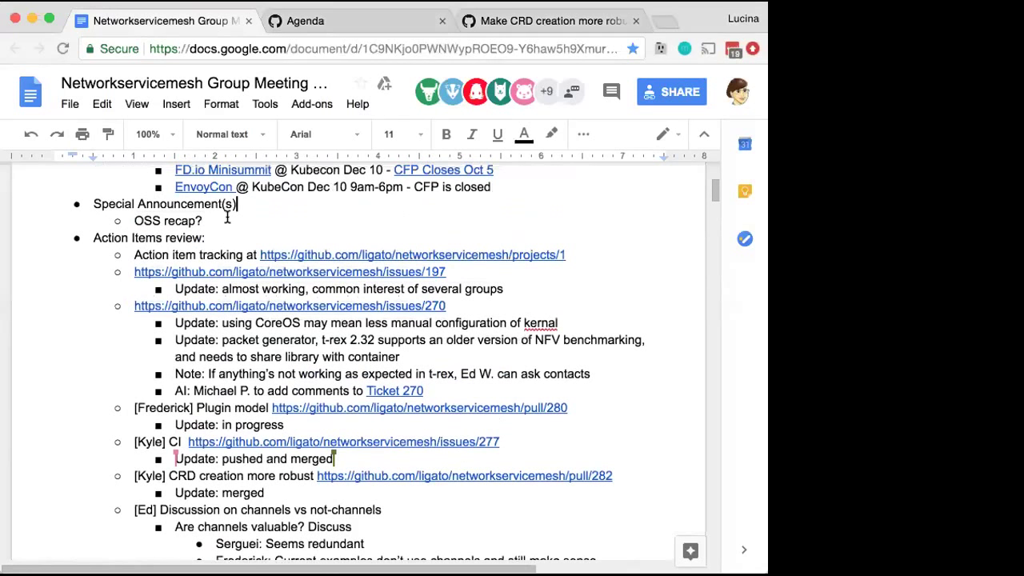
left_click(212, 219)
left_click_drag(212, 221, 91, 219)
key("BackSpace")
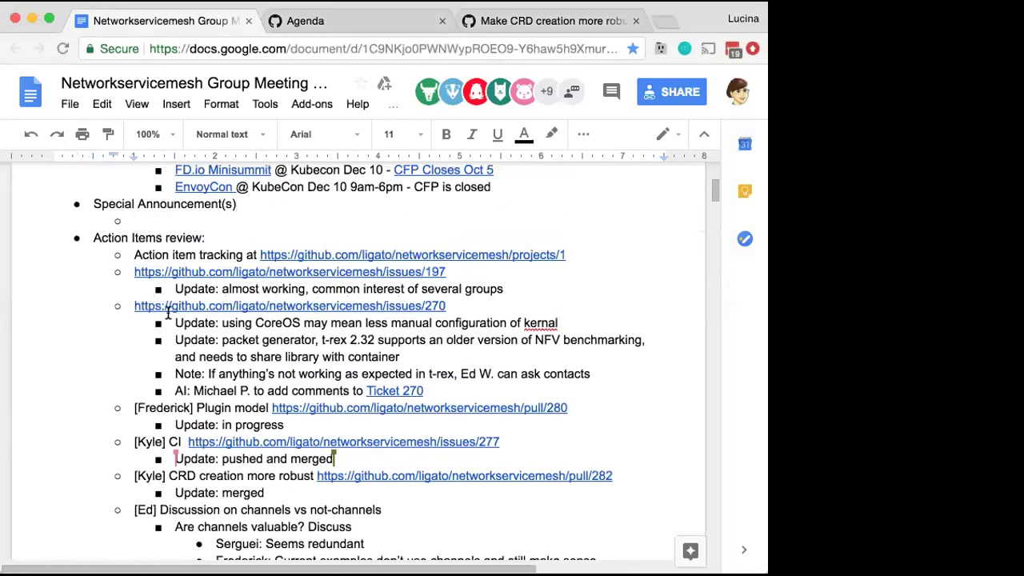
Add an indented 'OSS recap' bullet at the end of Action Items review with an empty sub-bullet
scroll(160, 384, "down", 4)
left_click(134, 423)
key("Tab")
type("OSS recap?")
key("BackSpace")
key("Return")
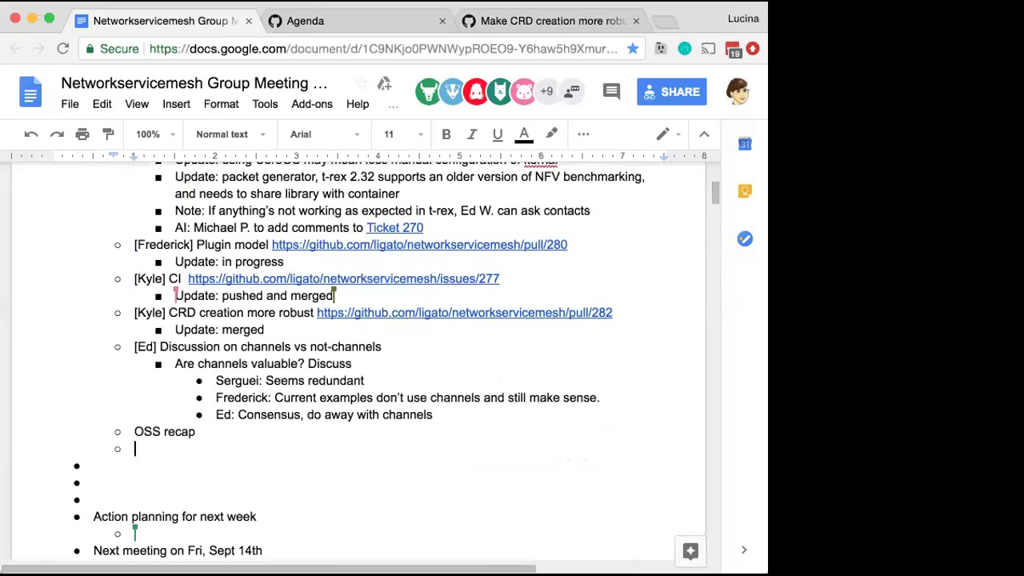
key("Tab")
Write the tagged sub-bullet '93 slides in 25 minutes! Presented during CNF Workshop at OSS Vancouver'
type("93 slides")
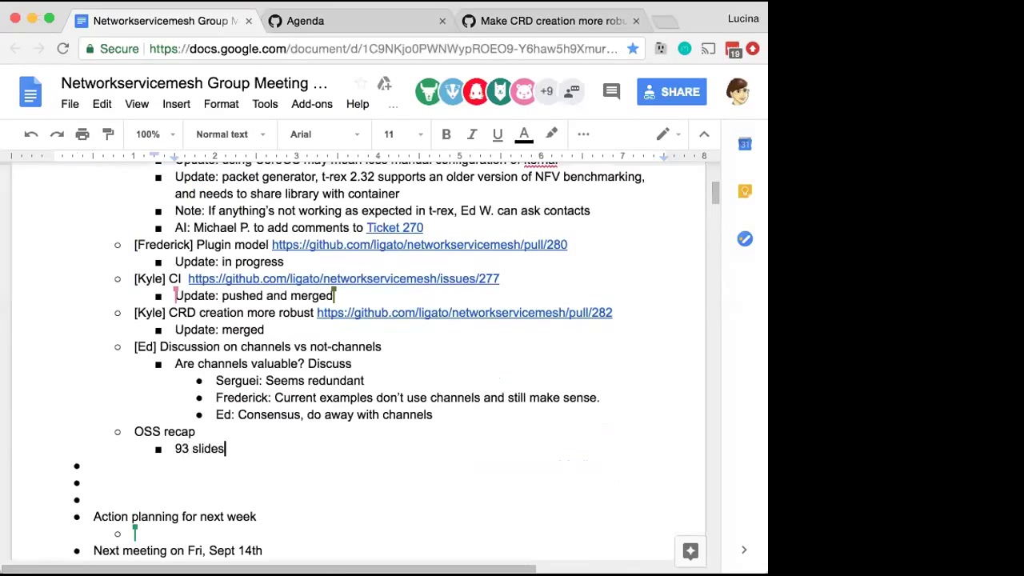
type(" in 25 minutes!")
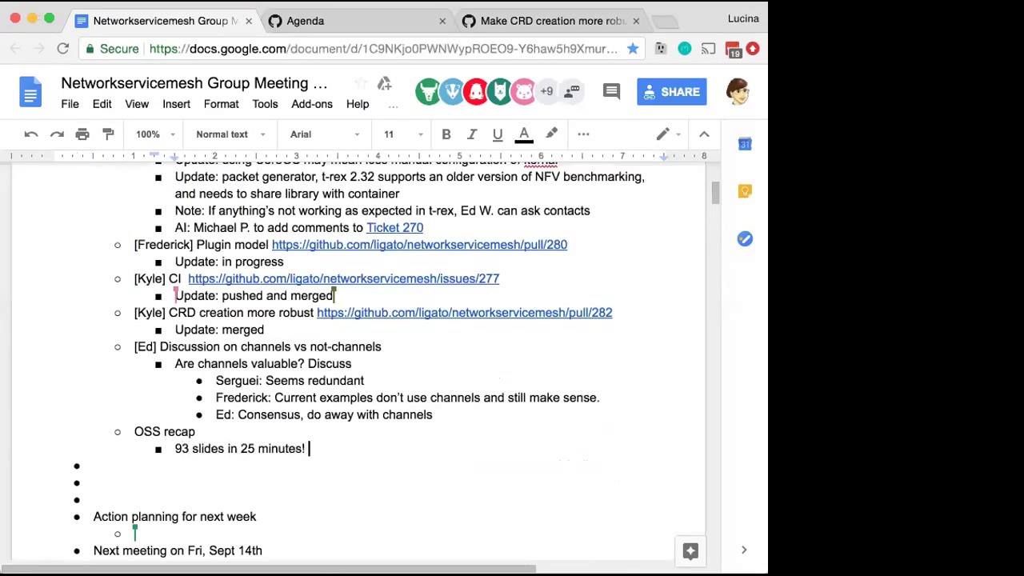
left_click(175, 448)
type("[Ed]")
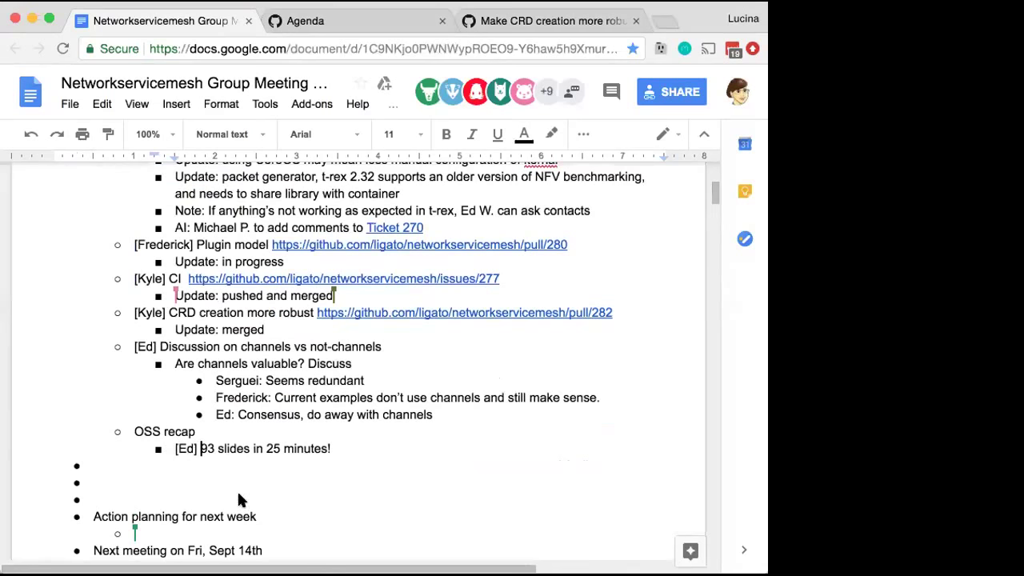
left_click(369, 452)
type("Presented during ")
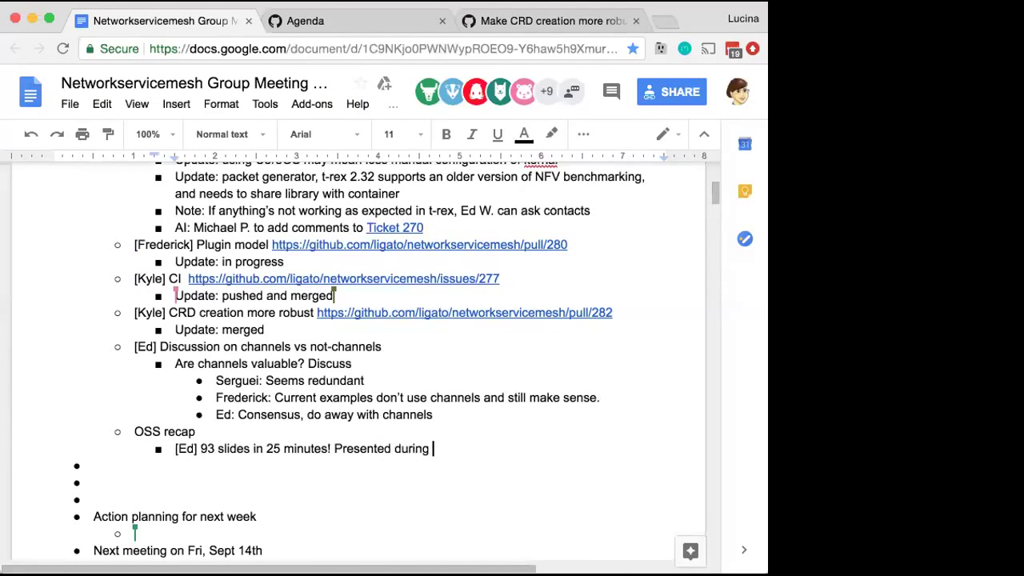
type("CNF Workshop at")
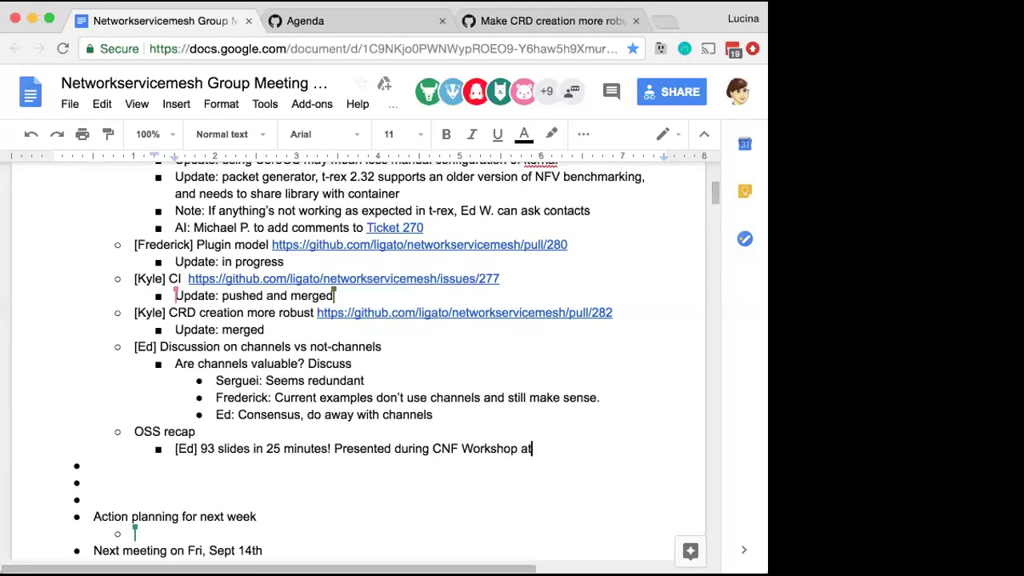
type(" OSS Vancouver")
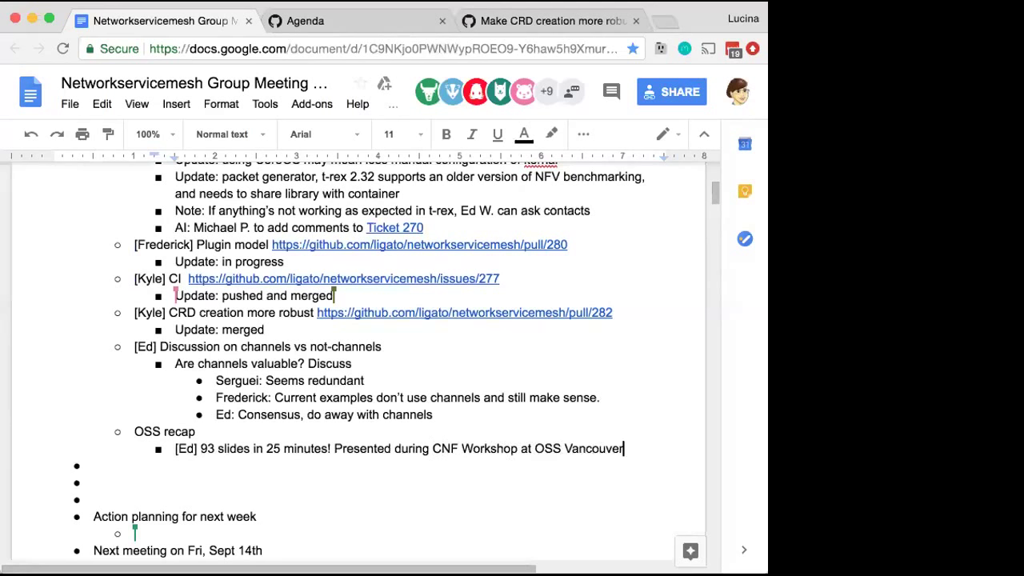
Add the sub-bullet 'Tellus listed problems, NSM presentation answered the problems' and a blank one below
key("Return")
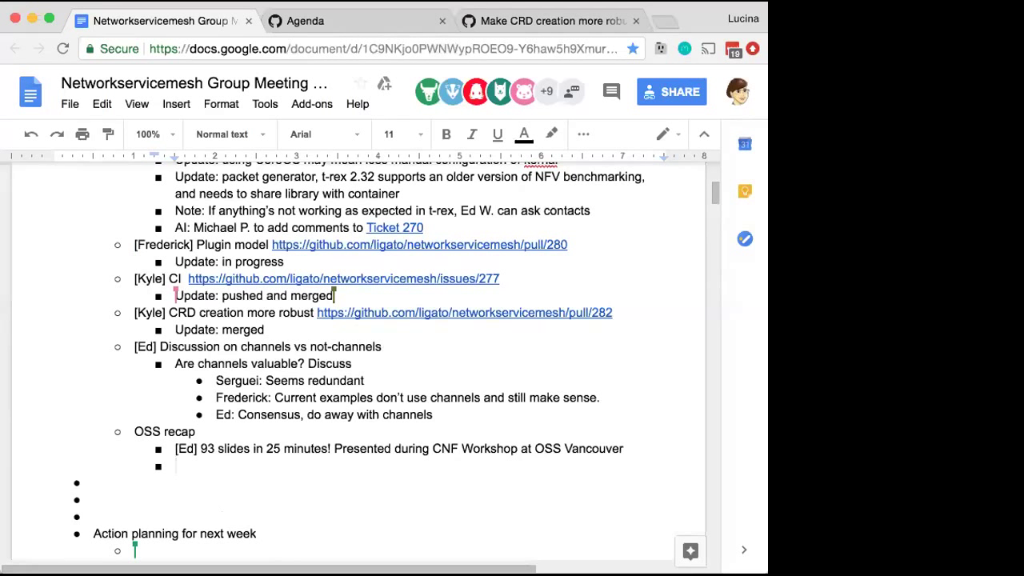
type("Tellus listed problems, ")
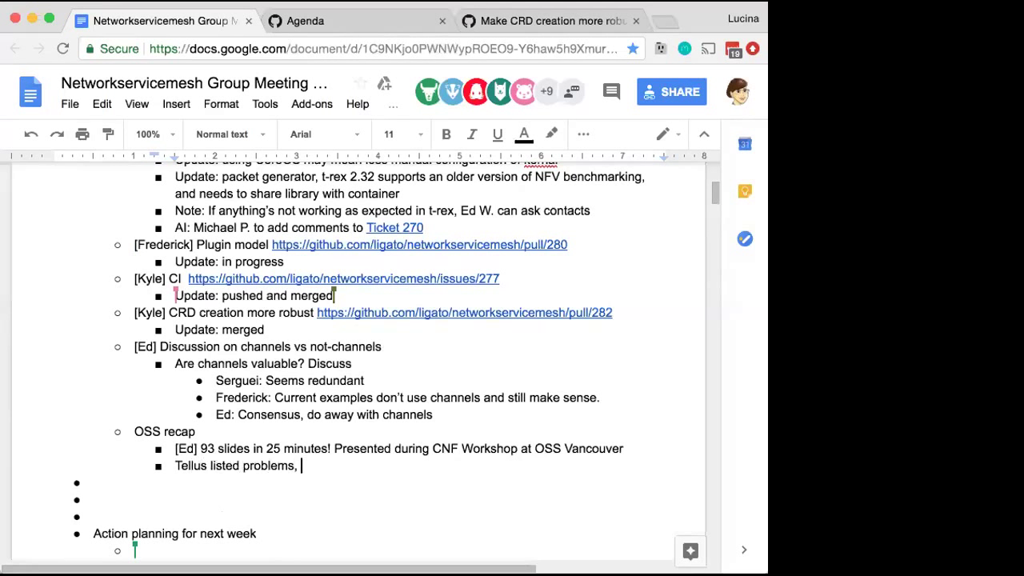
type("NSM prse")
key("BackSpace")
key("BackSpace")
type("esentation")
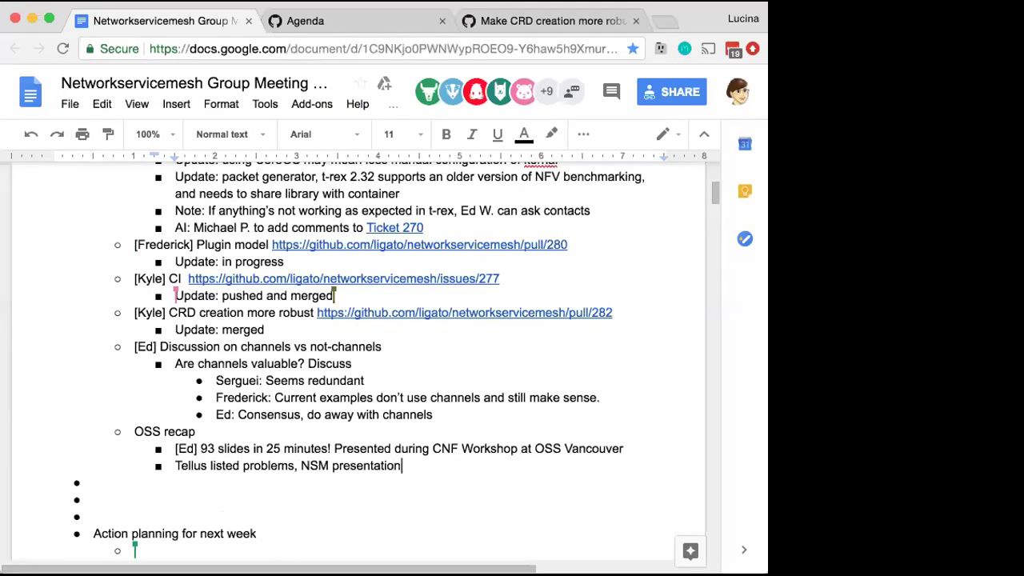
type(" answered the prol")
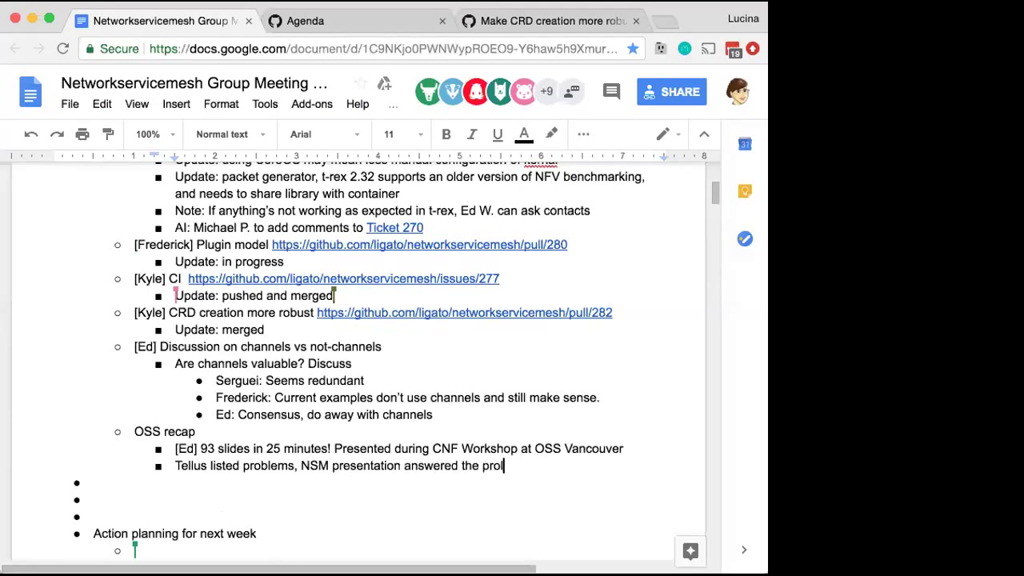
key("BackSpace")
type("blems")
key("Return")
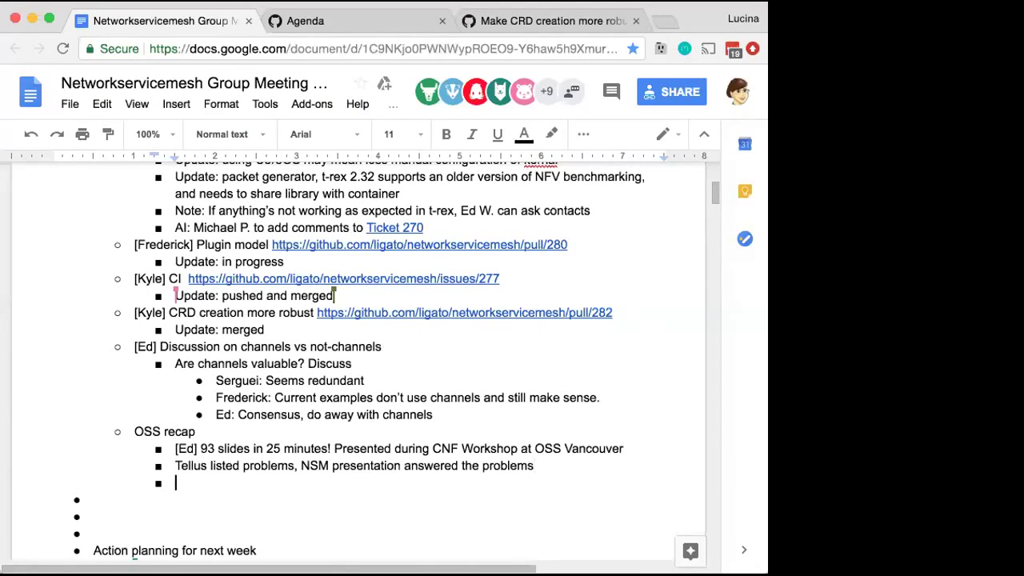
Reword the OSS recap line to say the NSM presentation 'proposed the solutions'
left_click_drag(404, 464, 466, 464)
left_click(483, 468)
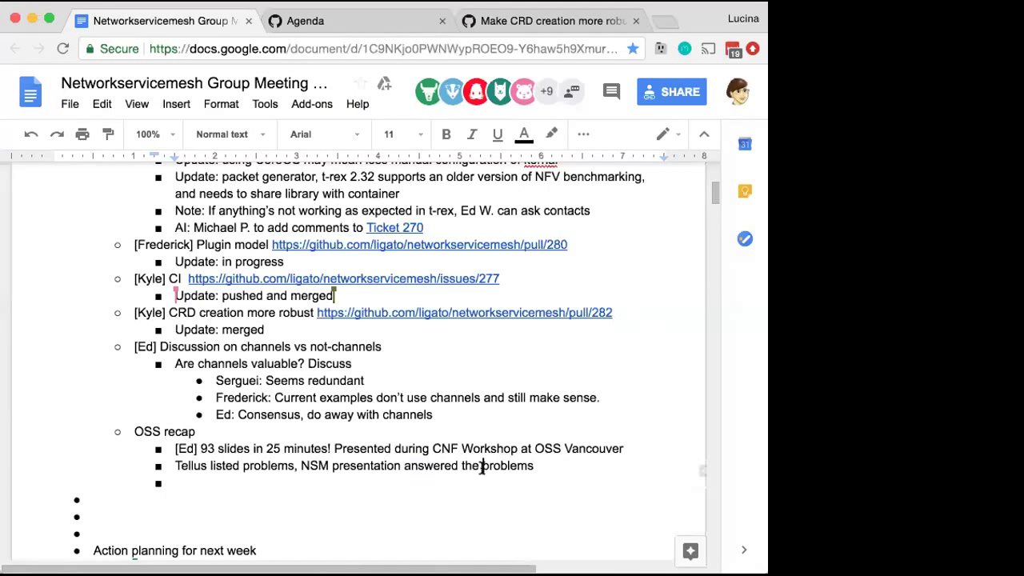
key("BackSpace")
key("BackSpace")
key("BackSpace")
key("BackSpace")
key("BackSpace")
key("BackSpace")
key("BackSpace")
key("BackSpace")
key("BackSpace")
key("BackSpace")
key("BackSpace")
key("BackSpace")
key("BackSpace")
key("BackSpace")
key("BackSpace")
key("BackSpace")
key("BackSpace")
key("BackSpace")
key("BackSpace")
key("BackSpace")
type("prop")
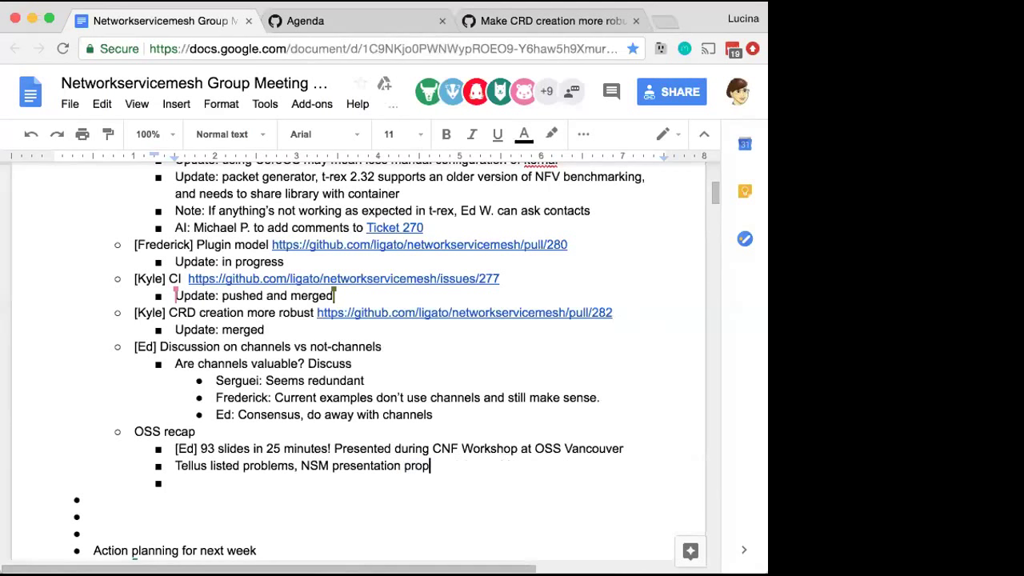
type("osed the so")
type("lutions")
key("Down")
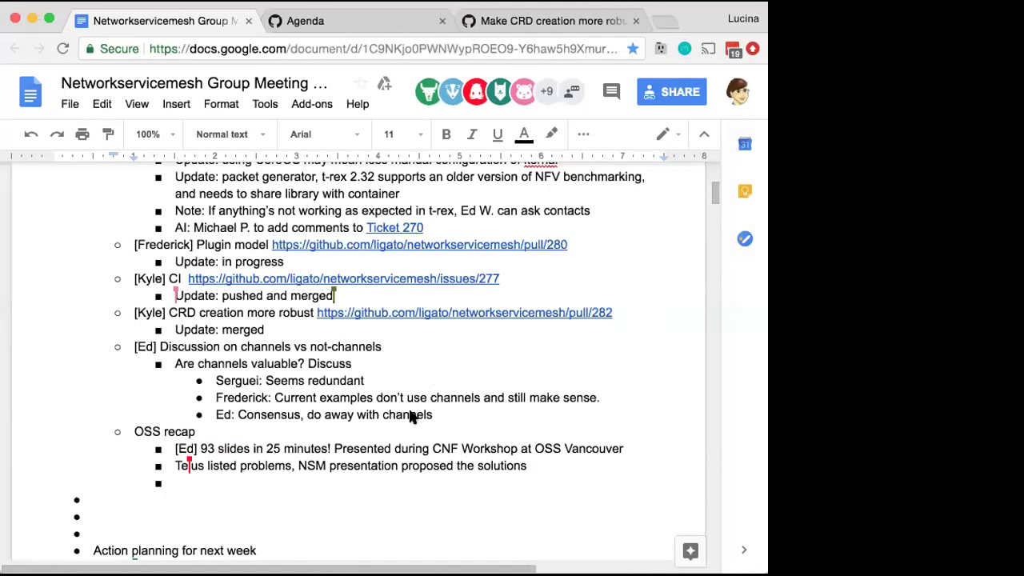
Add an owner-tagged 'AI:' item with the issue 283 link under the consensus line, changing I'll to will
left_click_drag(433, 414, 446, 410)
key("Return")
key("shift+Tab")
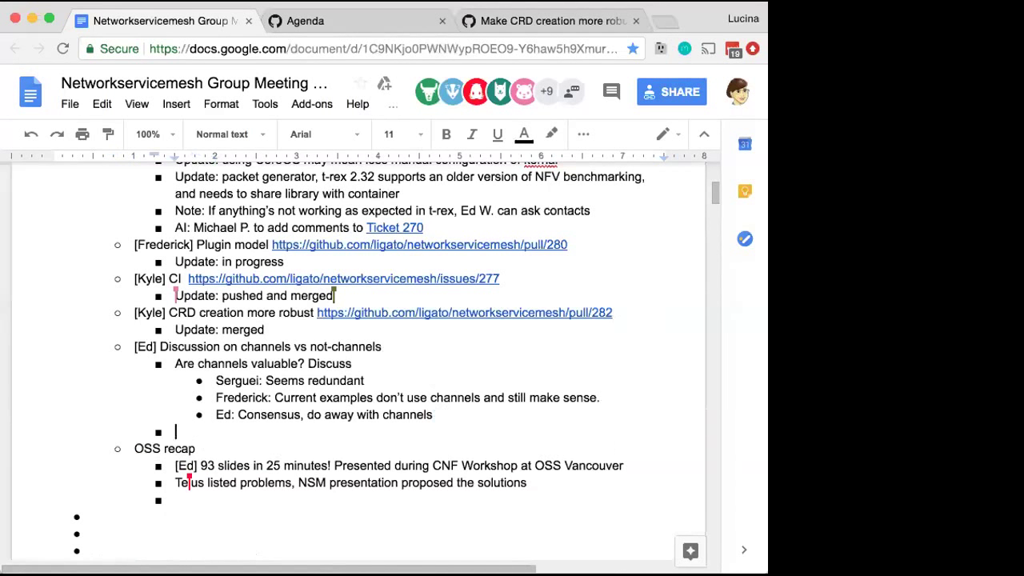
type("AI: [Kyle]")
type("filed https://github.com/ligato/networkservicemesh/issues/283 to track removing channels, and I'll start on that this afternoon.")
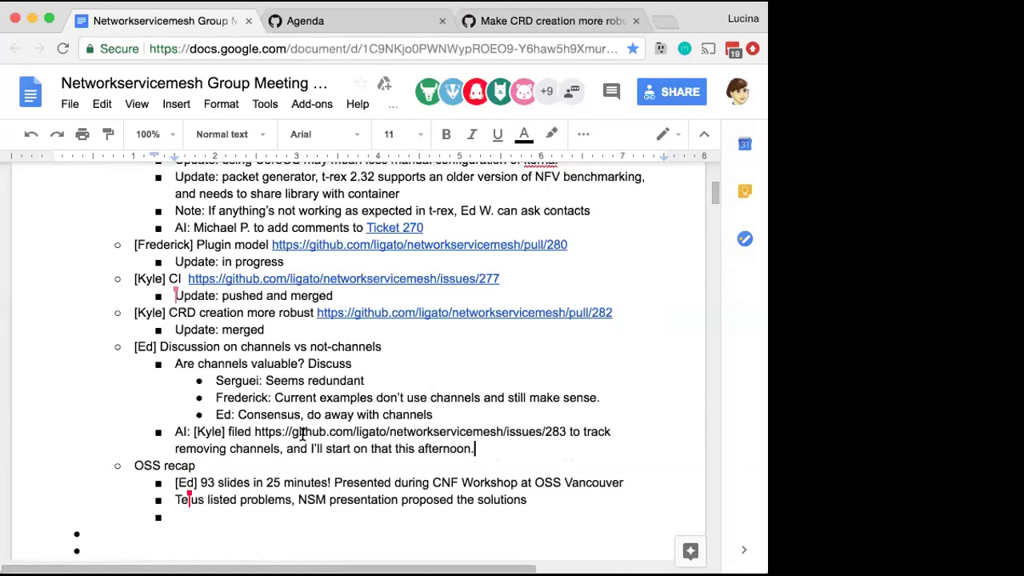
left_click(566, 432)
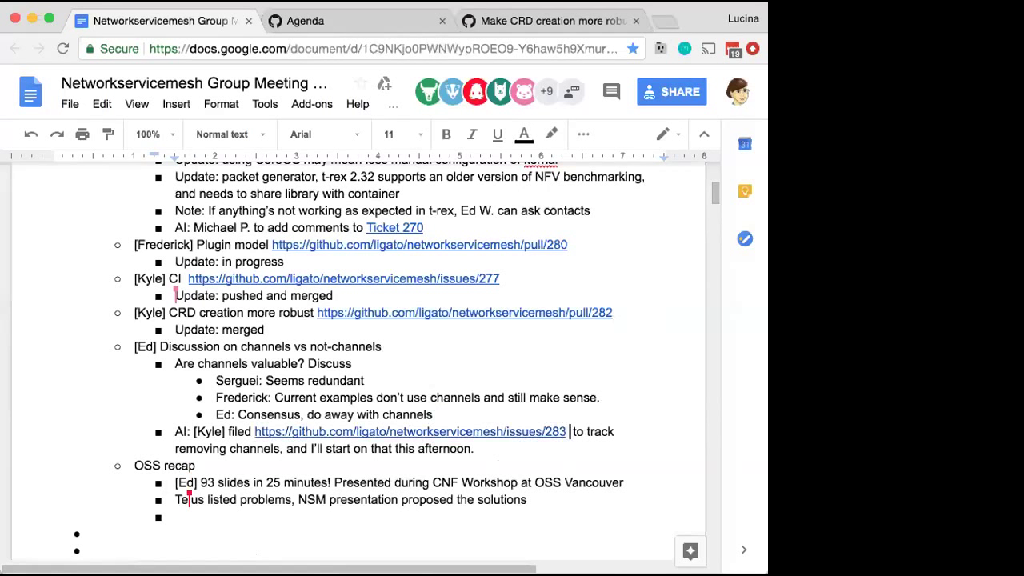
left_click(530, 449)
double_click(313, 446)
type("will")
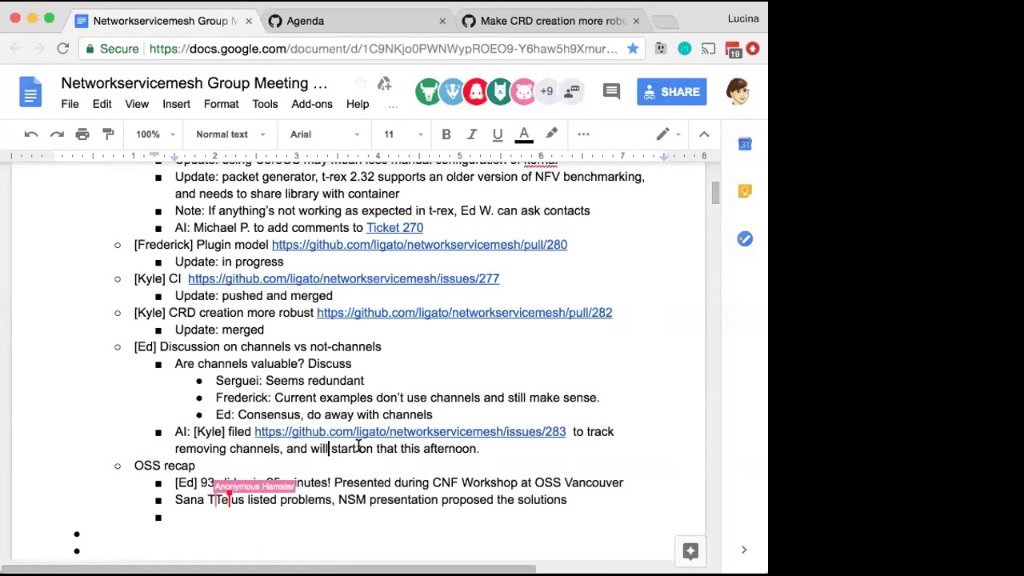
left_click(484, 448)
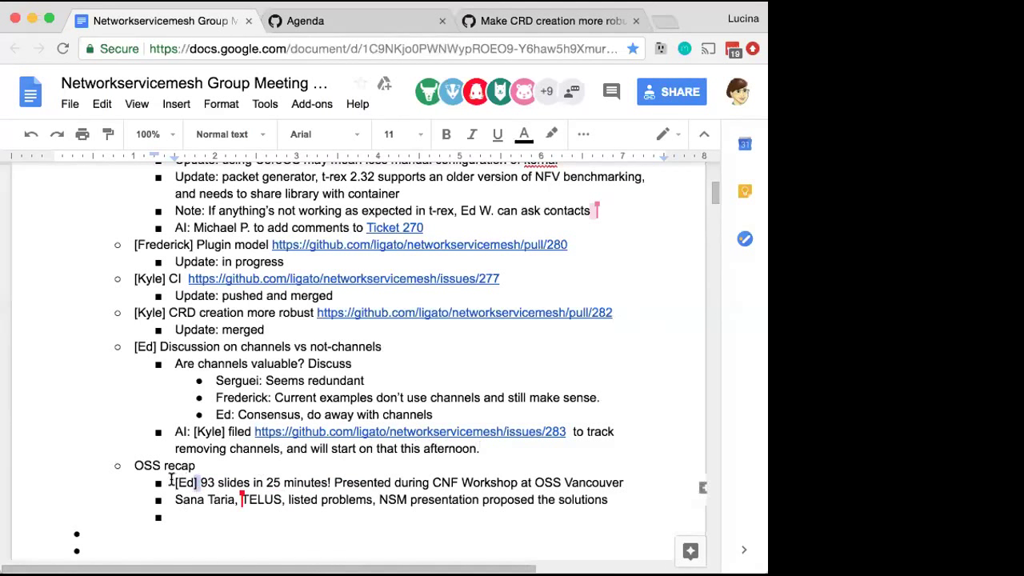
Move the presenter tag from the slides line to the front of OSS recap
left_click_drag(170, 482, 198, 482)
key("ctrl+c")
key("BackSpace")
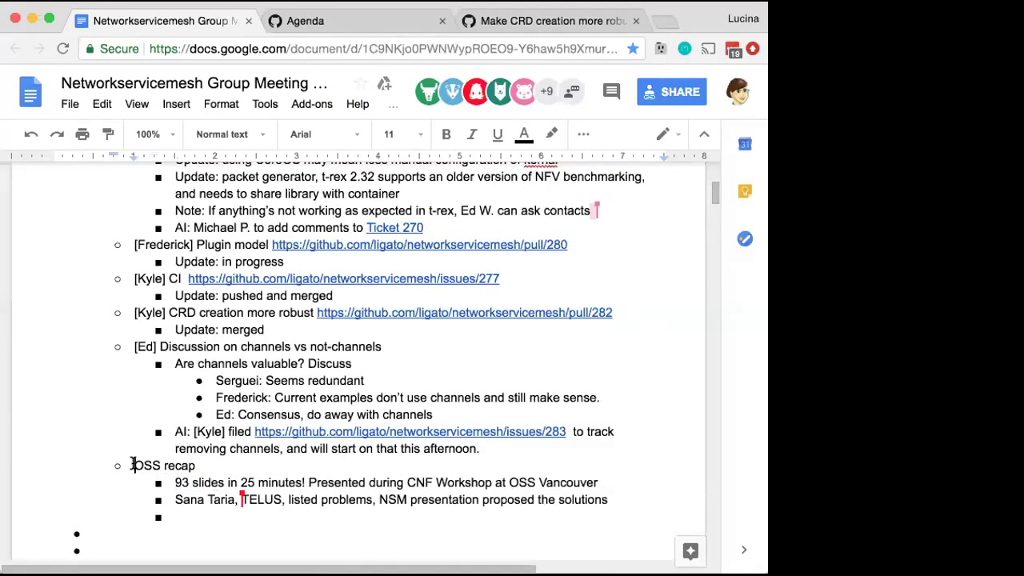
left_click(132, 465)
key("ctrl+v")
left_click(182, 515)
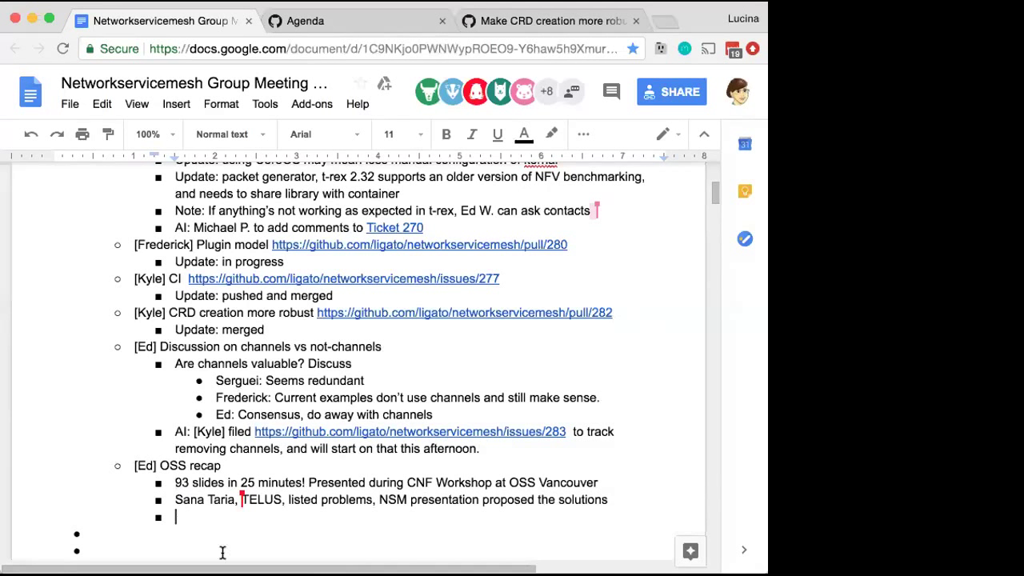
Add an owner-tagged 'AI: Update FAQ' item under OSS recap, then start a new bullet
key("shift+Tab")
type("[Frederick]")
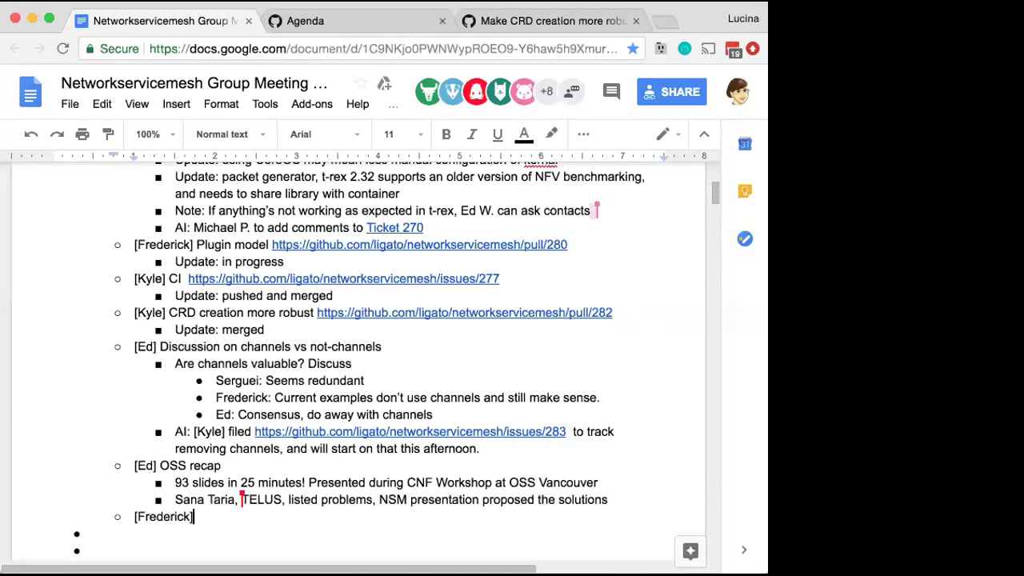
left_click(132, 516)
key("Tab")
type("AI:")
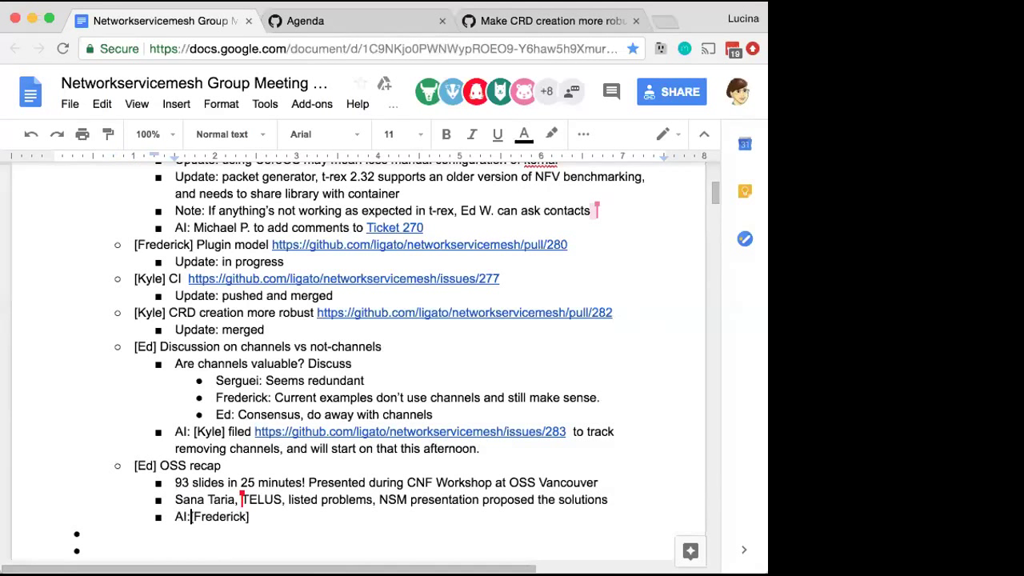
left_click(264, 517)
type("Update FAQ")
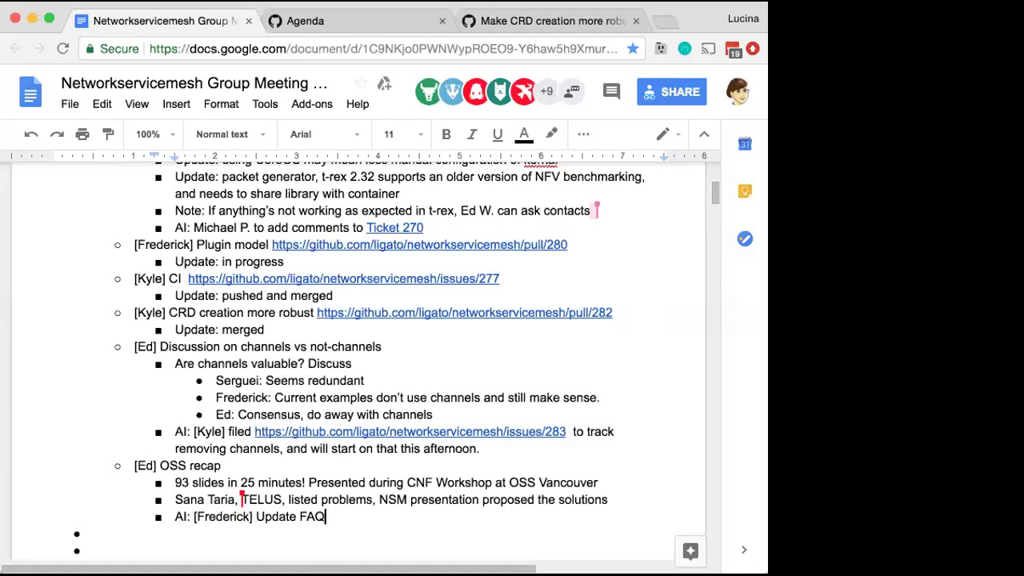
key("Return")
Add an owner-tagged topic bullet with sub-item 'AI: Prepare slides for ONS Amsterdam event', fixing the bracket
key("shift+Tab")
type("[Frederick")
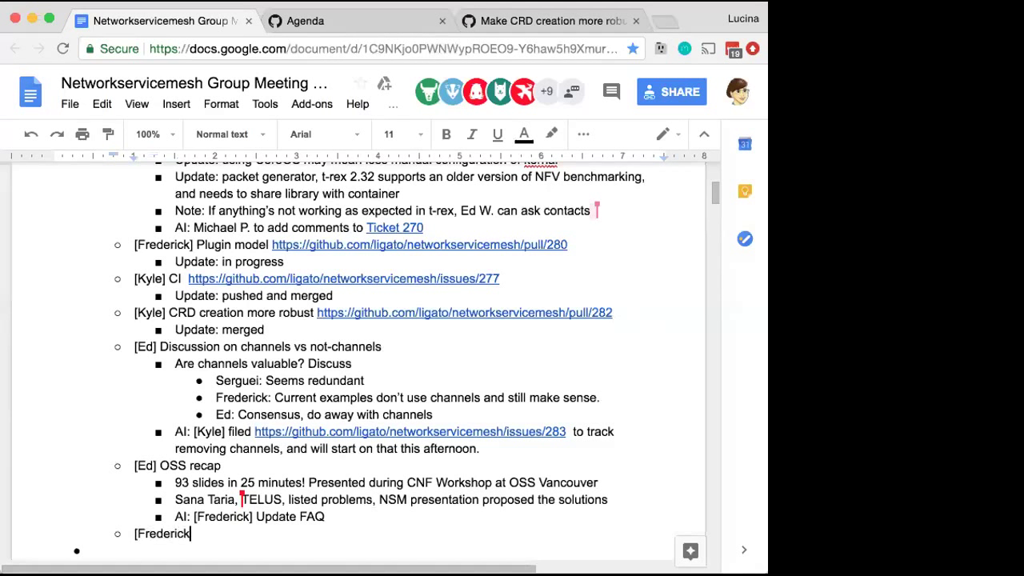
type("}")
key("Return")
key("Tab")
type("AI: Prepar")
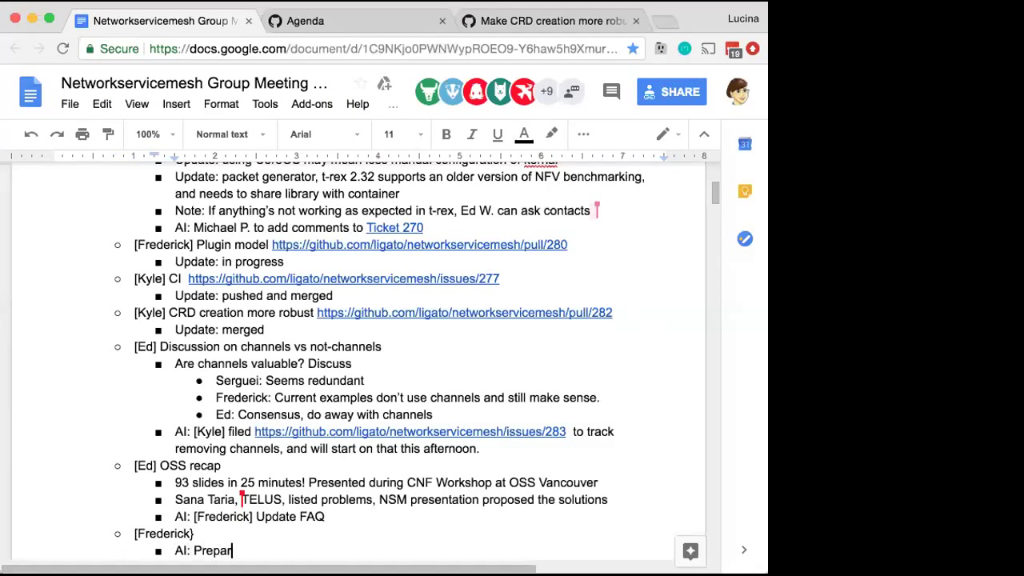
type("e slides for ONS Amsterdam event")
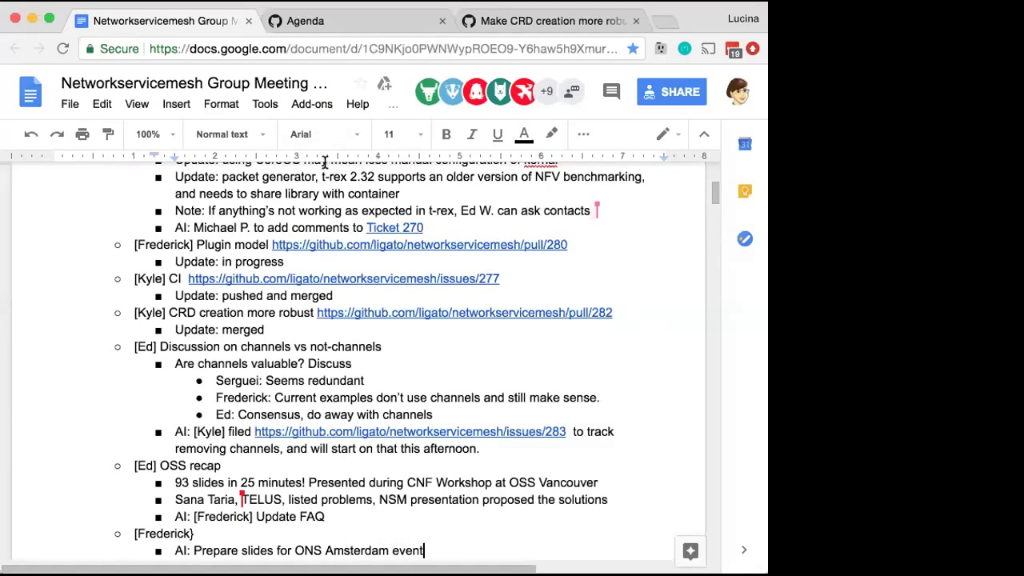
left_click(196, 532)
key("BackSpace")
type("]")
Replace 'event' with the pasted session link, then add 'Remove "channels" from slides'
left_click(395, 550)
double_click(395, 550)
type("presentation")
key("Down")
key("Down")
key("Down")
key("Down")
key("Down")
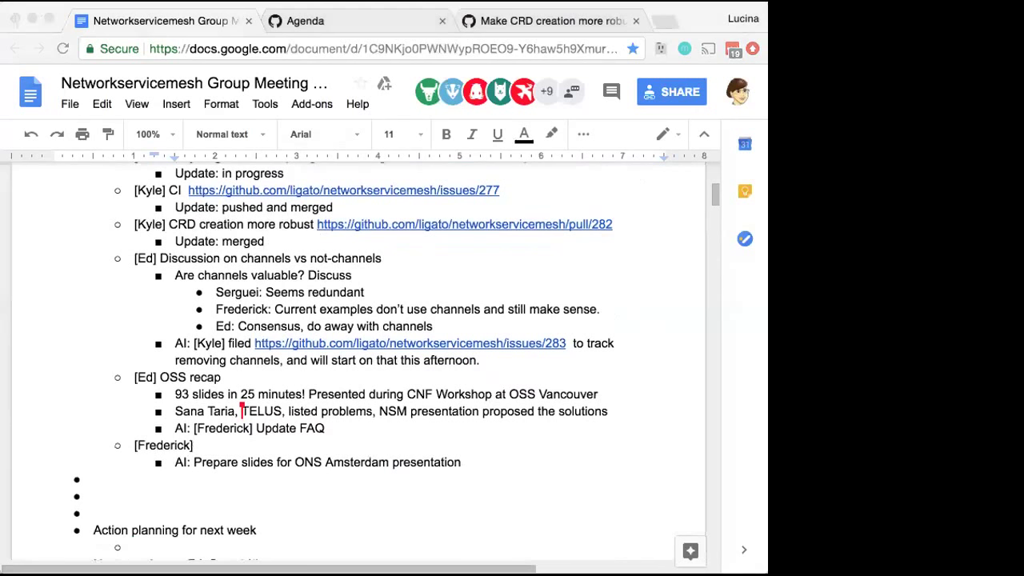
left_click(603, 441)
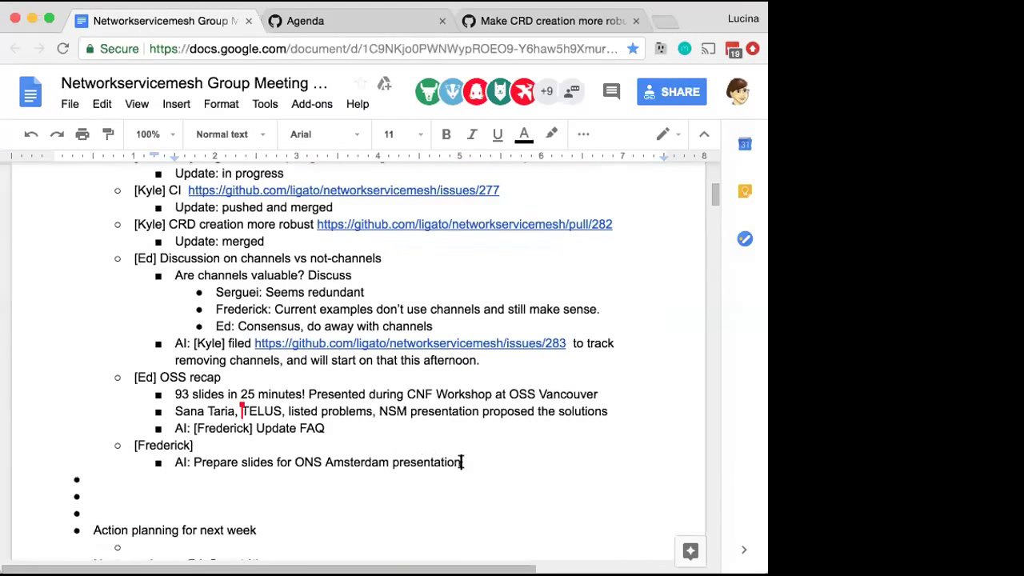
double_click(440, 461)
type("Network Service Mesh session: Wednesday, September 26")
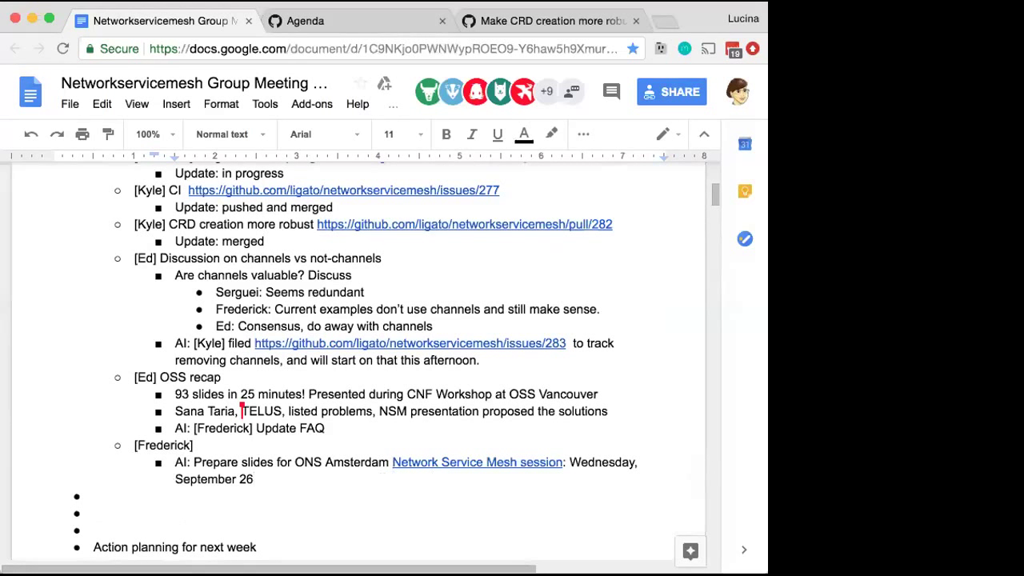
key("Return")
type("Remove \"channels\" from slides")
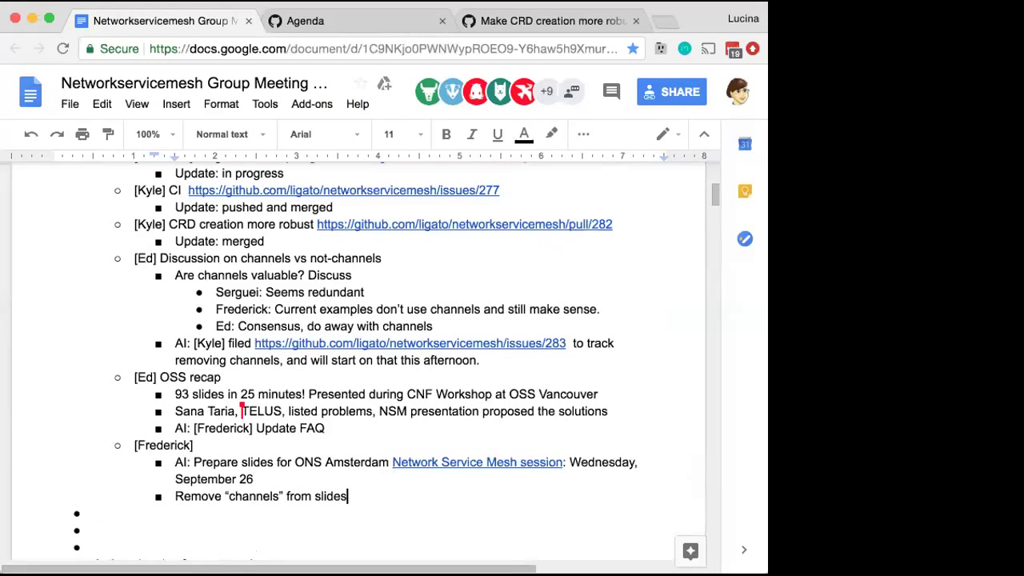
Nest the Remove line under the slides item and add 'ENSM (external), PNSM (proxy)' below it
left_click(175, 496)
key("Tab")
key("Down")
key("Left")
key("Return")
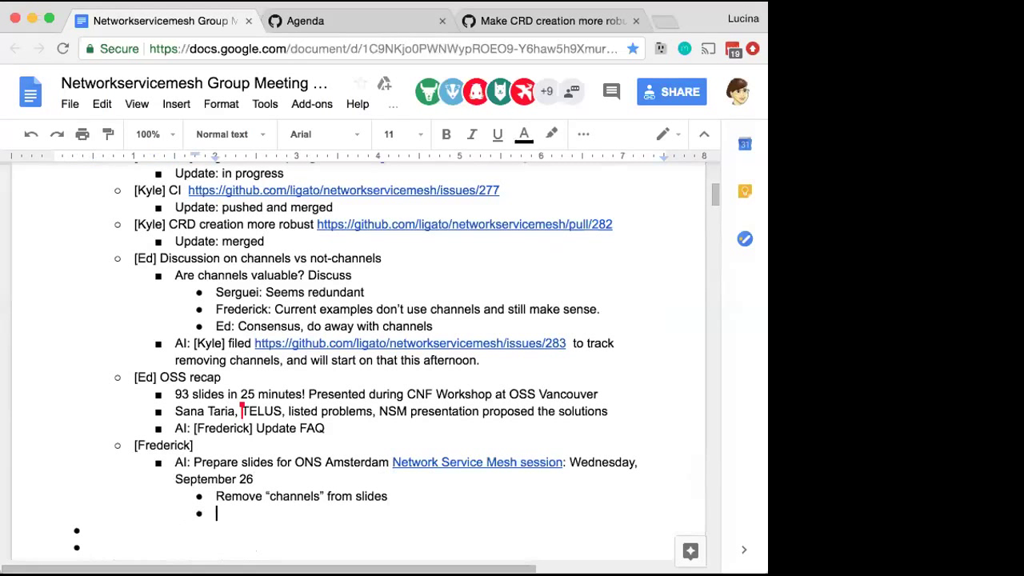
type("ENSM, PNSM")
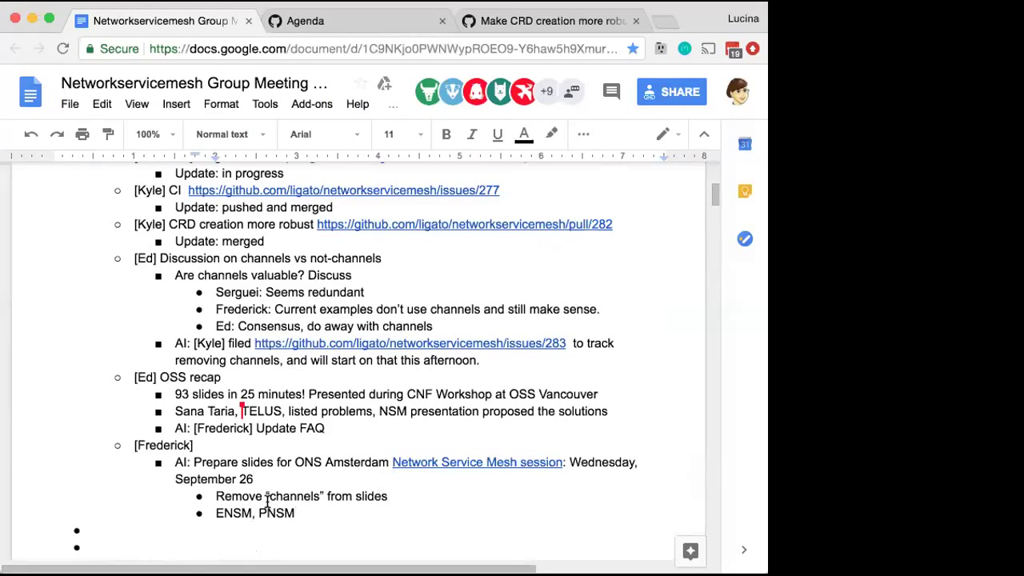
left_click(254, 510)
key("BackSpace")
type(")e")
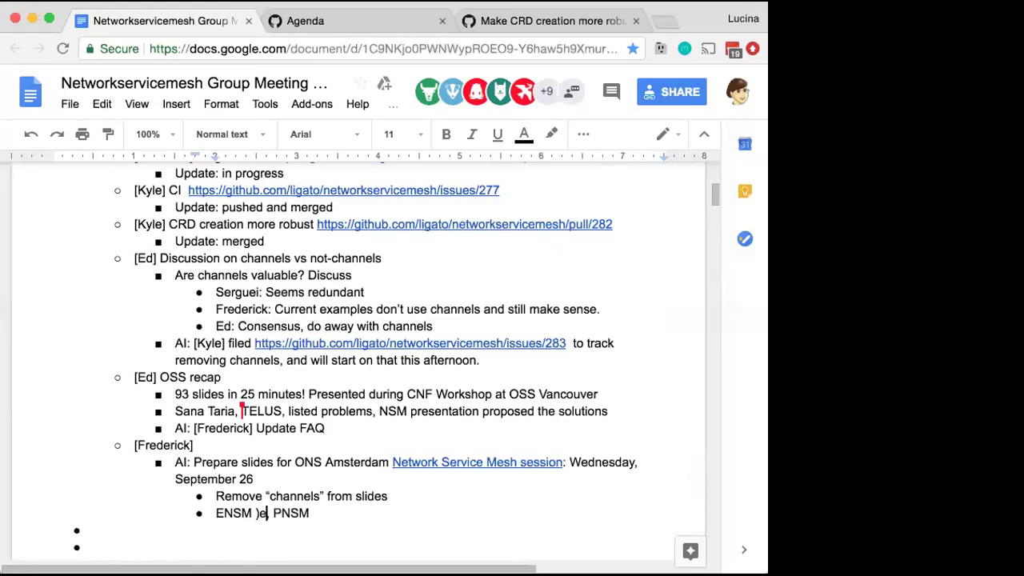
key("BackSpace")
key("BackSpace")
type("(external),")
left_click(361, 508)
type("(proxy)")
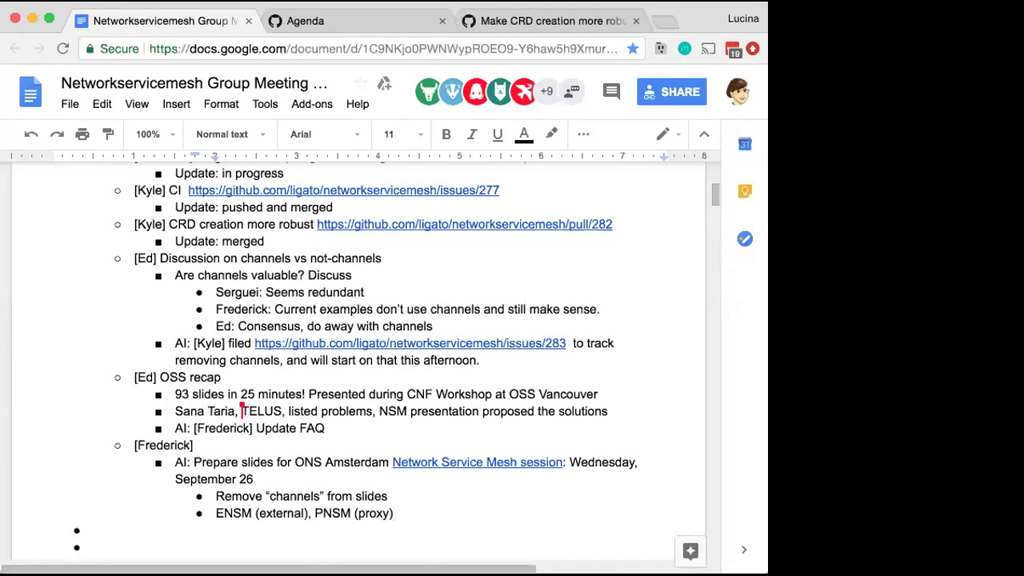
Prefix that line with 'Include' and add a second owner to the topic's name tag
key("Up")
key("Down")
key("Home")
type("I")
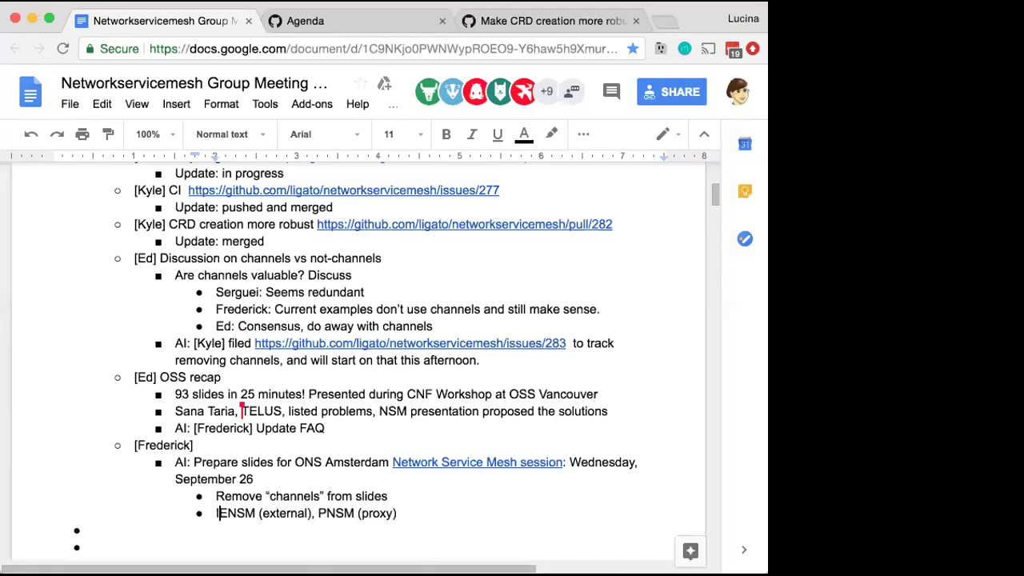
type("nclude")
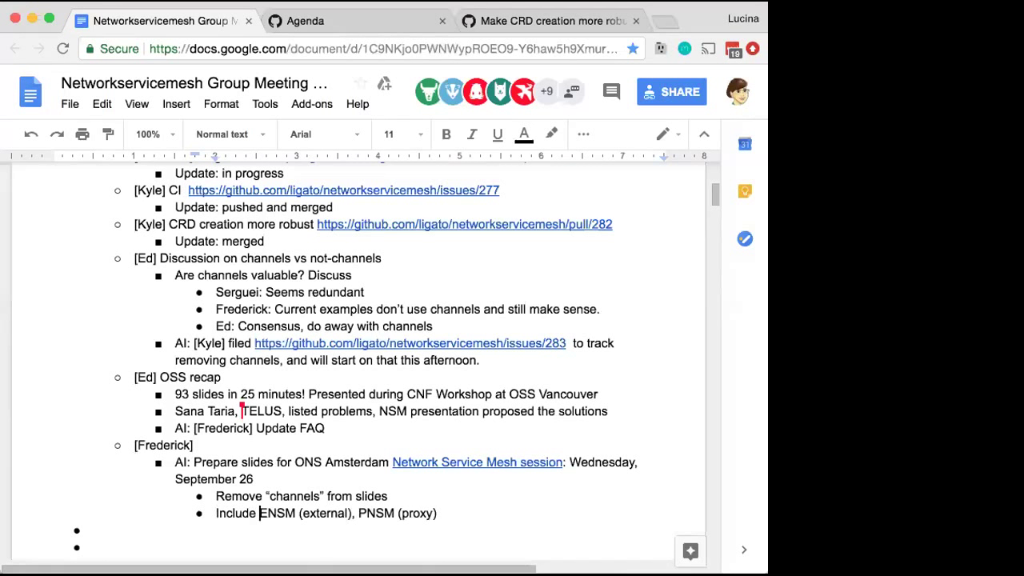
left_click(189, 445)
type("/Kyle")
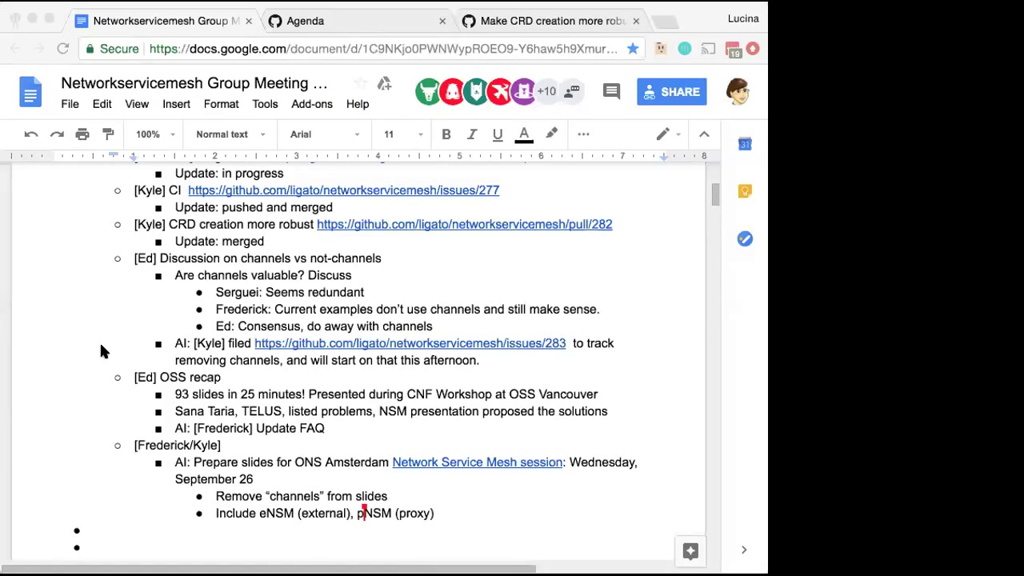
Add a 'Packet.net CI' topic after the proxy bullet, with an empty sub-bullet beneath it
key("super+Tab")
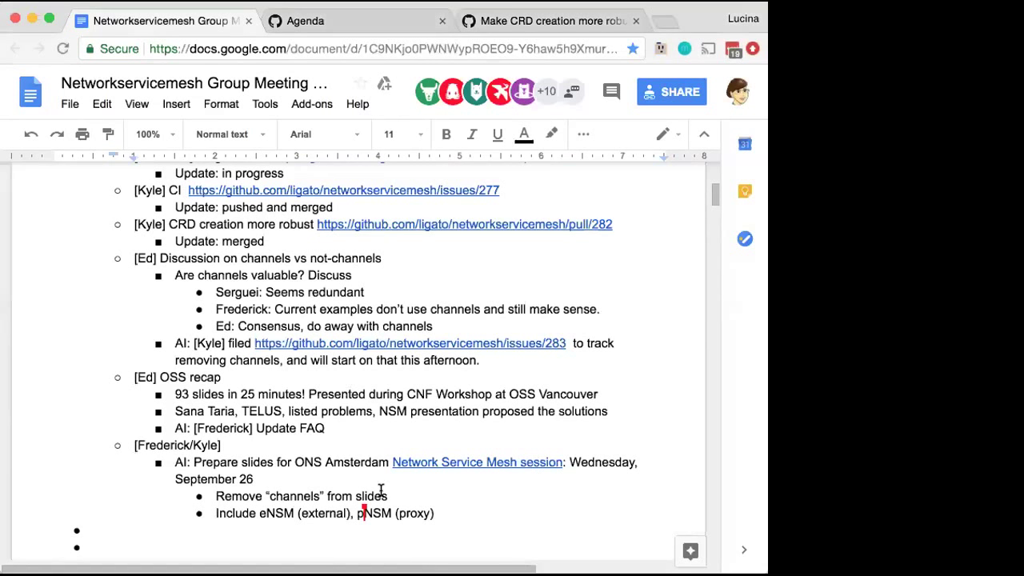
left_click(453, 513)
key("Return")
key("shift+Tab")
key("shift+Tab")
type("Packet.net CI")
key("Return")
key("Tab")
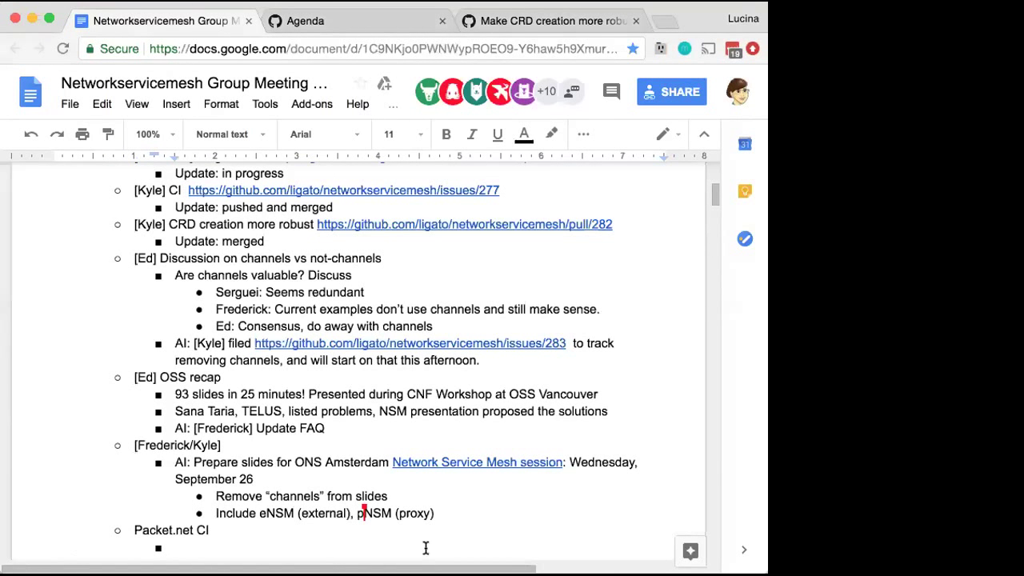
Prefix the topic with the owner's bracketed name label, copied from an existing owner label
left_click_drag(191, 445, 130, 445)
key("ctrl+c")
left_click(134, 529)
key("ctrl+v")
type("]")
key("Down")
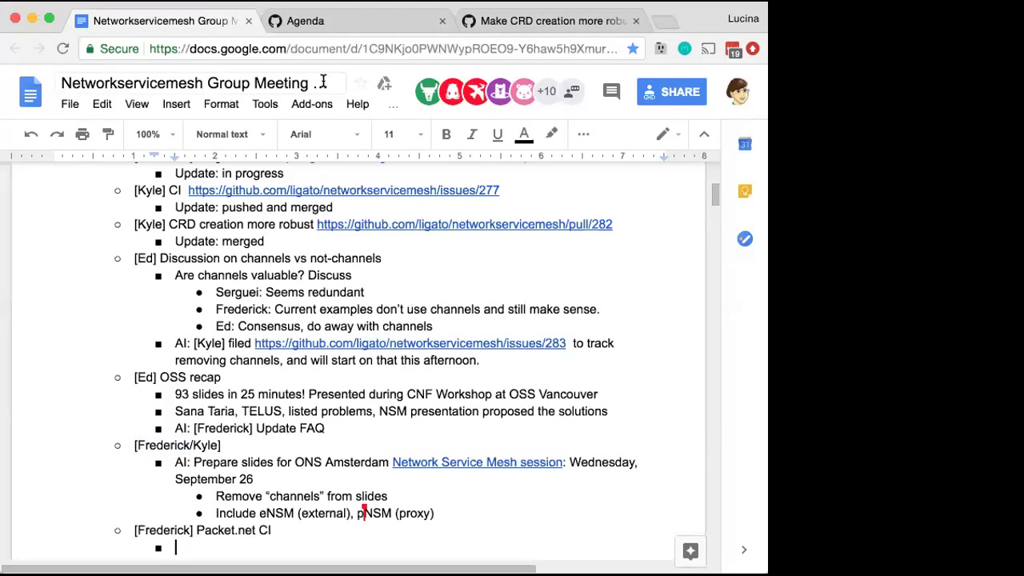
Switch to the GitHub Agenda board and scroll through its To do and In progress cards
left_click(326, 22)
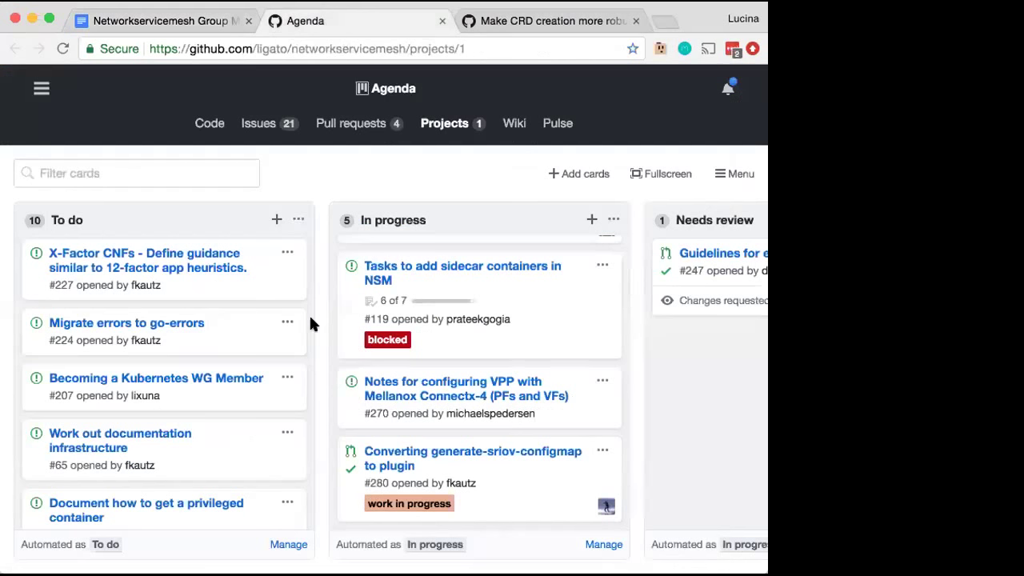
scroll(442, 400, "up", 3)
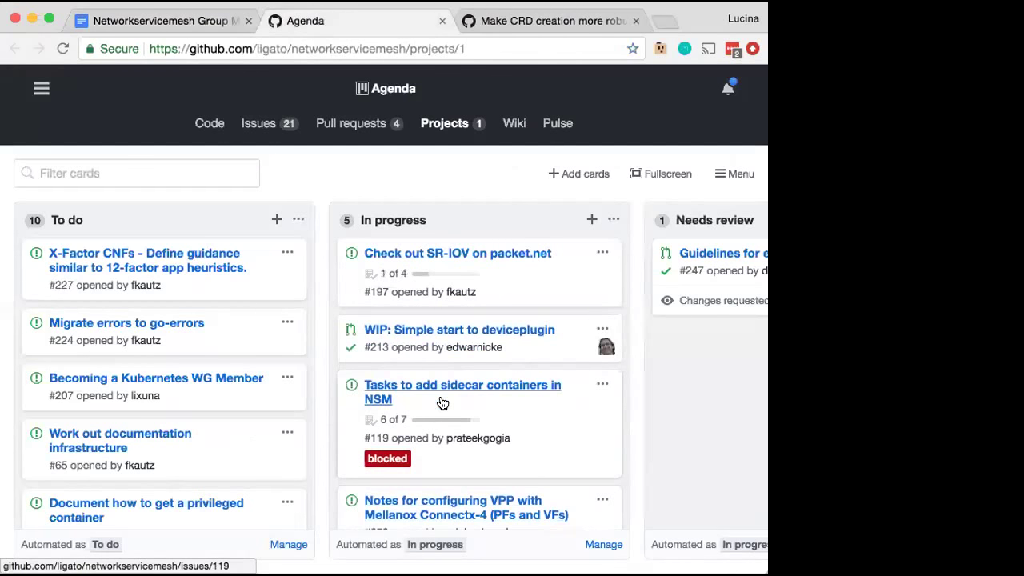
scroll(442, 402, "down", 3)
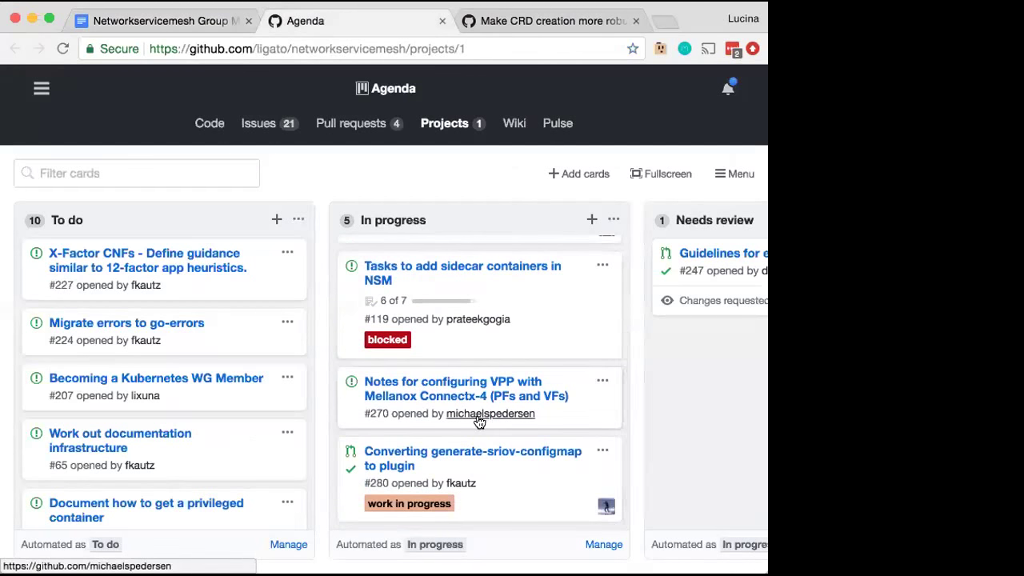
scroll(256, 393, "down", 2)
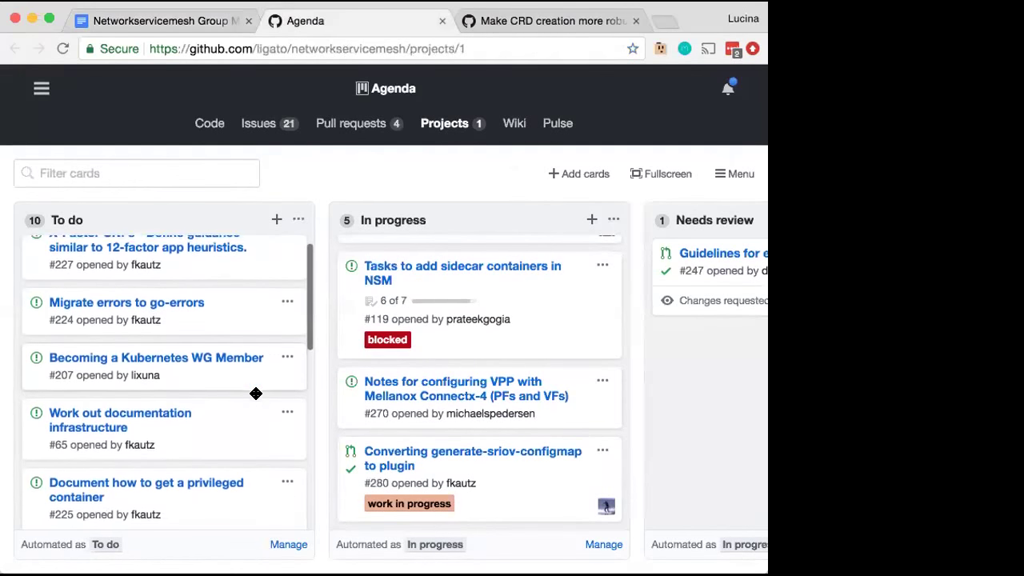
scroll(255, 394, "down", 6)
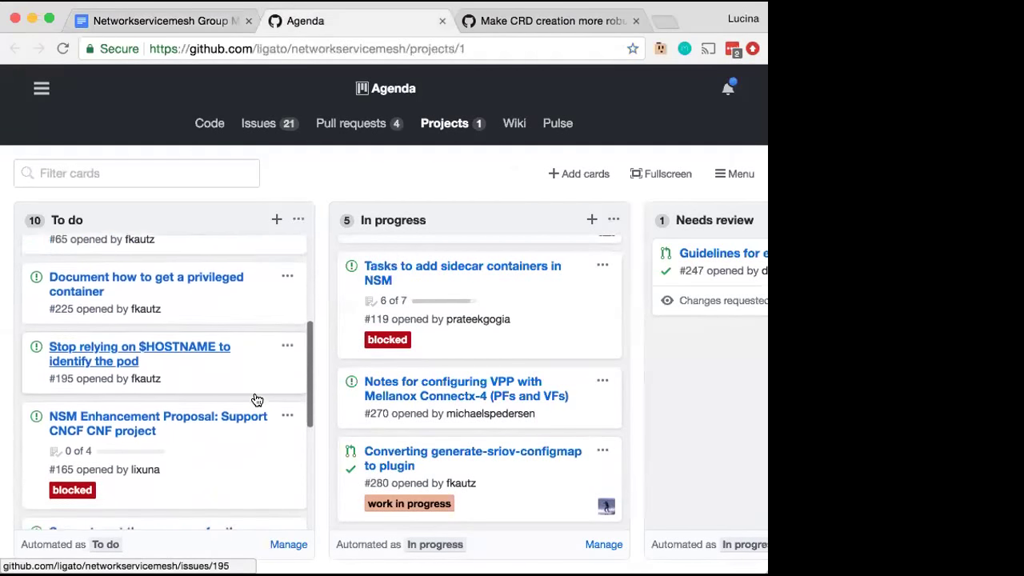
scroll(256, 400, "down", 7)
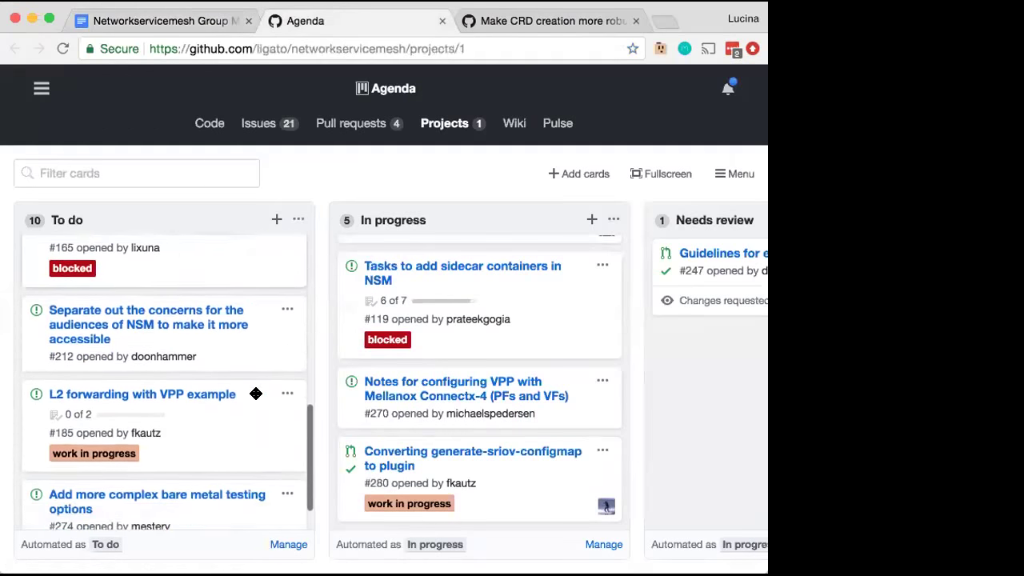
scroll(256, 394, "down", 1)
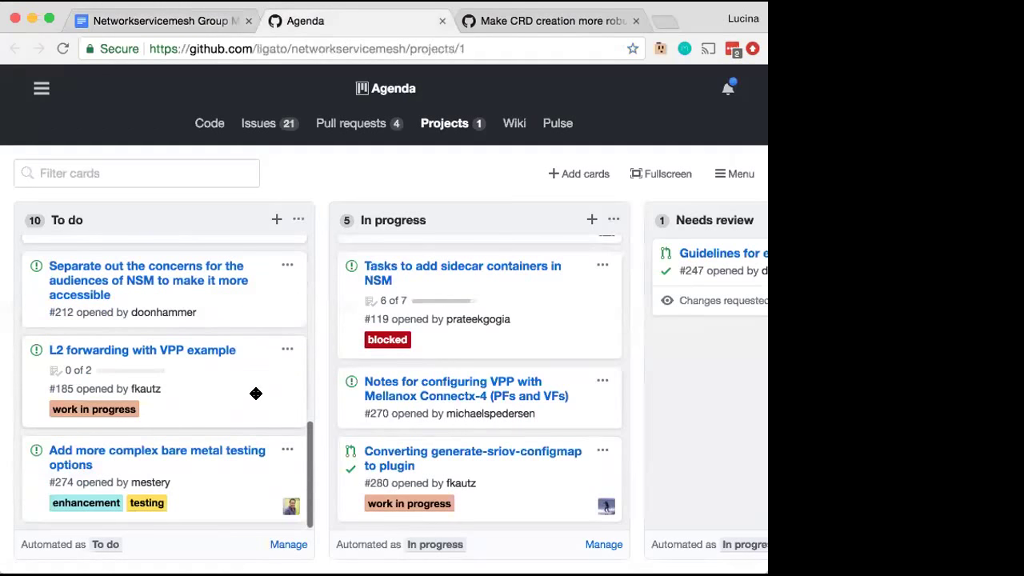
Back in the notes, type 'Who needs access?' under Packet.net CI and start a nested bullet
left_click(176, 24)
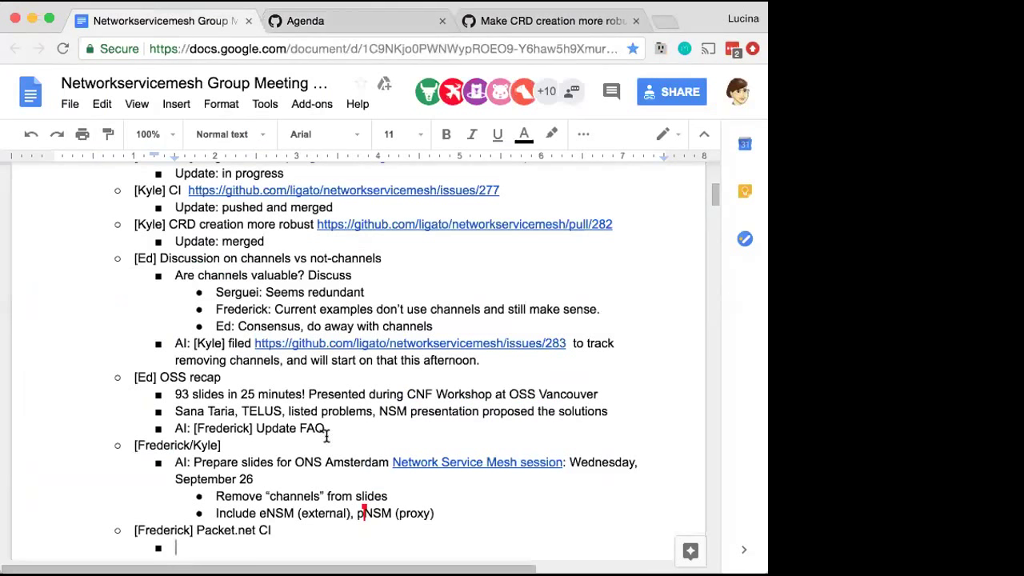
type("Who needs a")
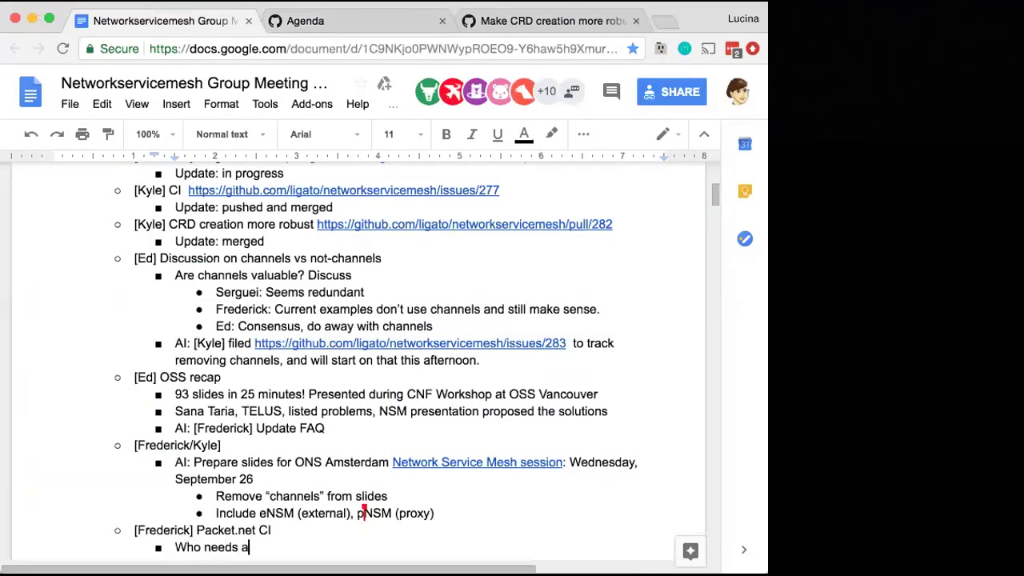
type("ccess?")
key("Return")
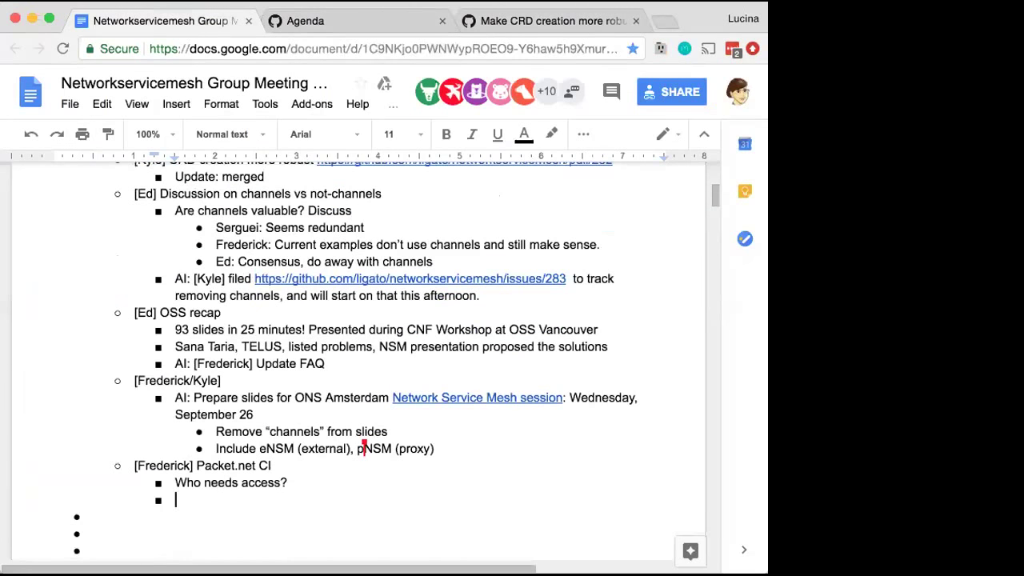
left_click(176, 482)
type("AI:")
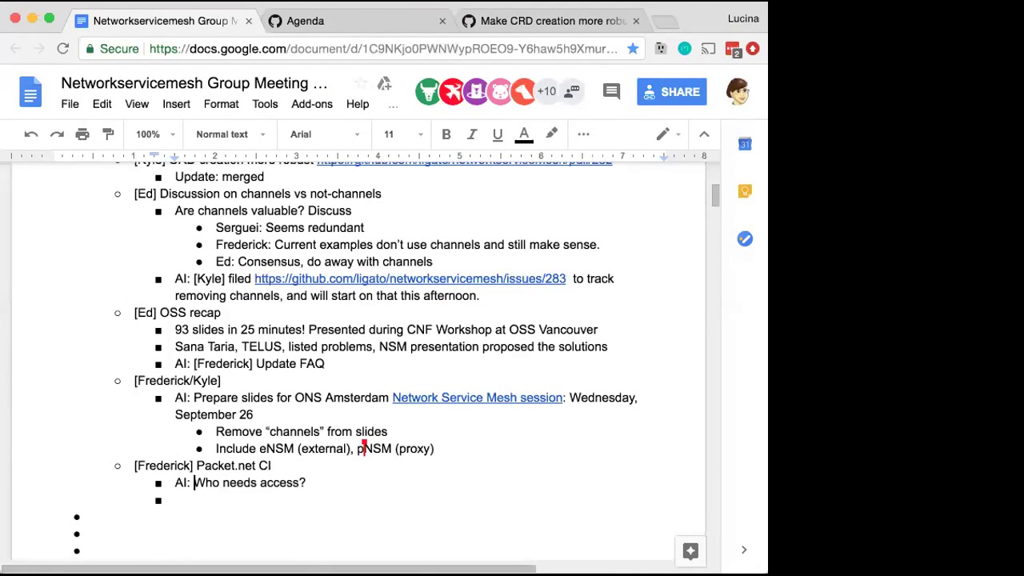
left_click(176, 499)
key("Tab")
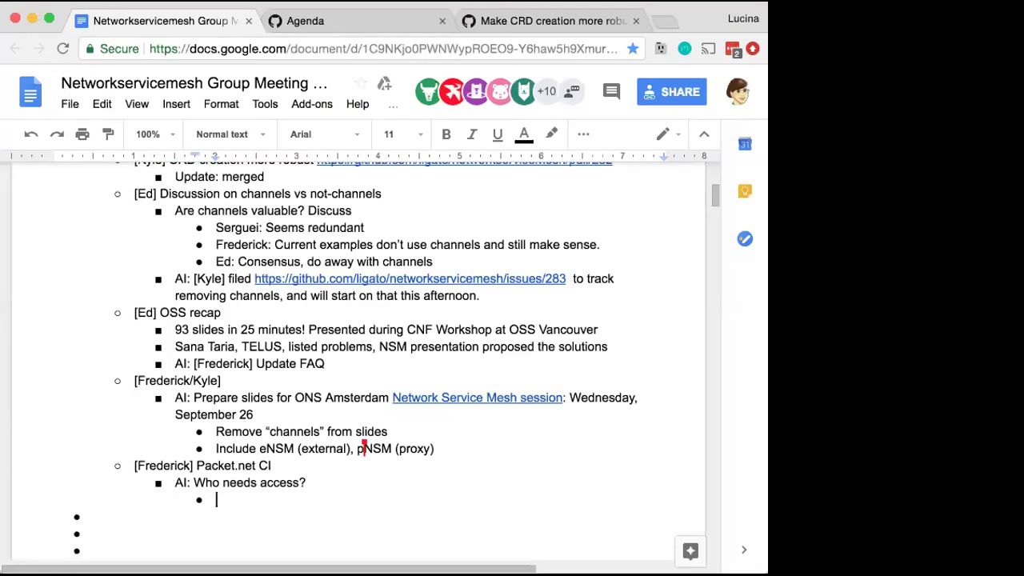
Reword the question to 'Who else would like access?' as a second-level bullet, without the AI: prefix
left_click(223, 481)
type("else would like")
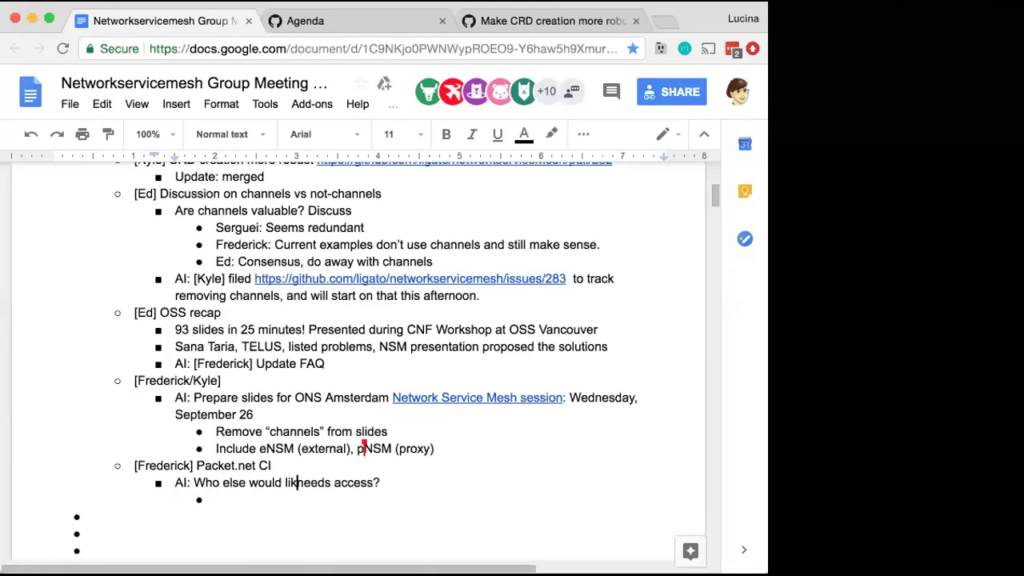
double_click(317, 484)
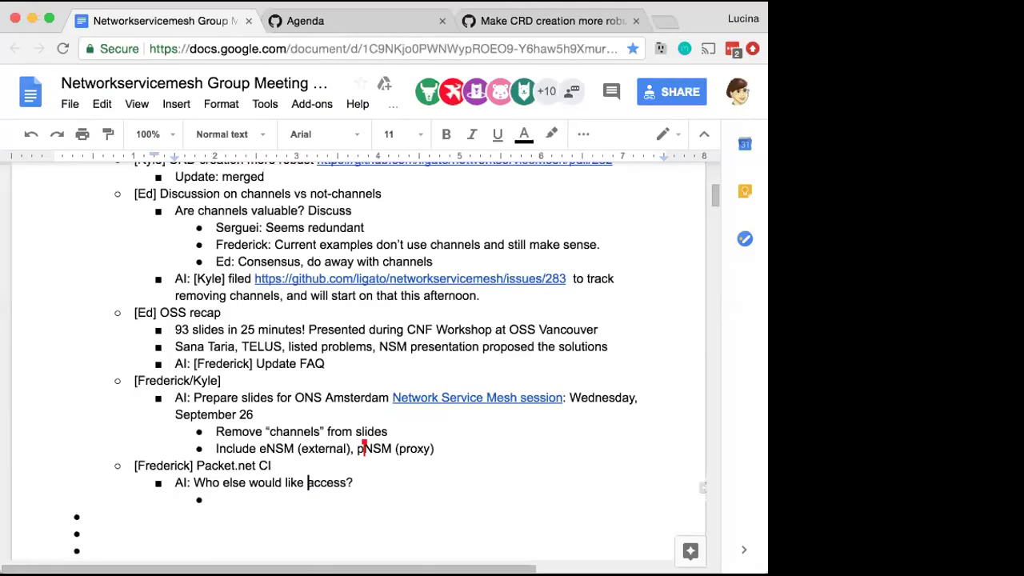
left_click(216, 499)
left_click(192, 482)
key("BackSpace")
key("BackSpace")
key("BackSpace")
key("BackSpace")
key("BackSpace")
key("BackSpace")
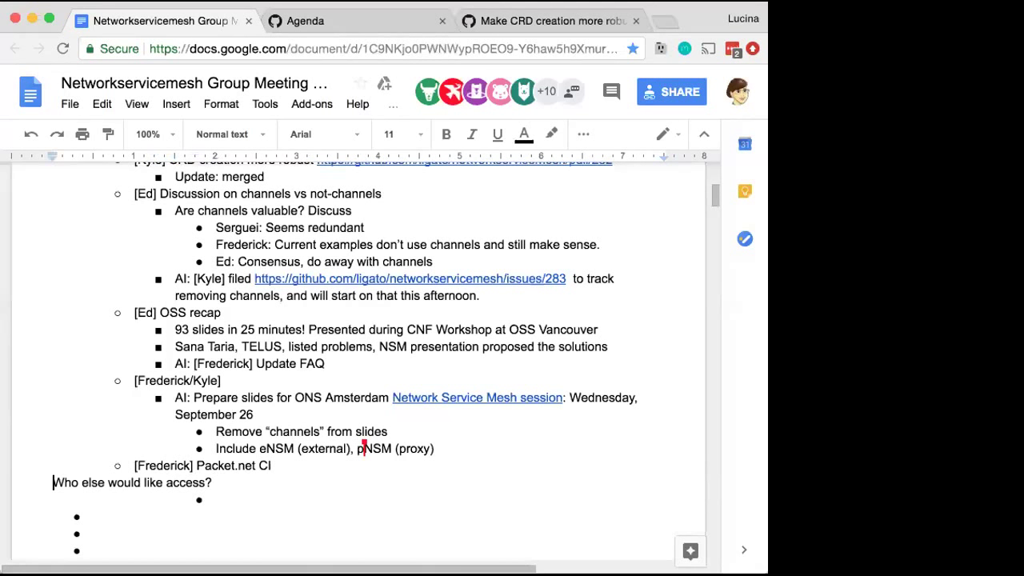
key("ctrl+shift+8")
key("Tab")
key("Down")
key("shift+Tab")
Add an 'AI: contact' action item followed by the CI topic owner's name
type("AI: contact")
double_click(162, 465)
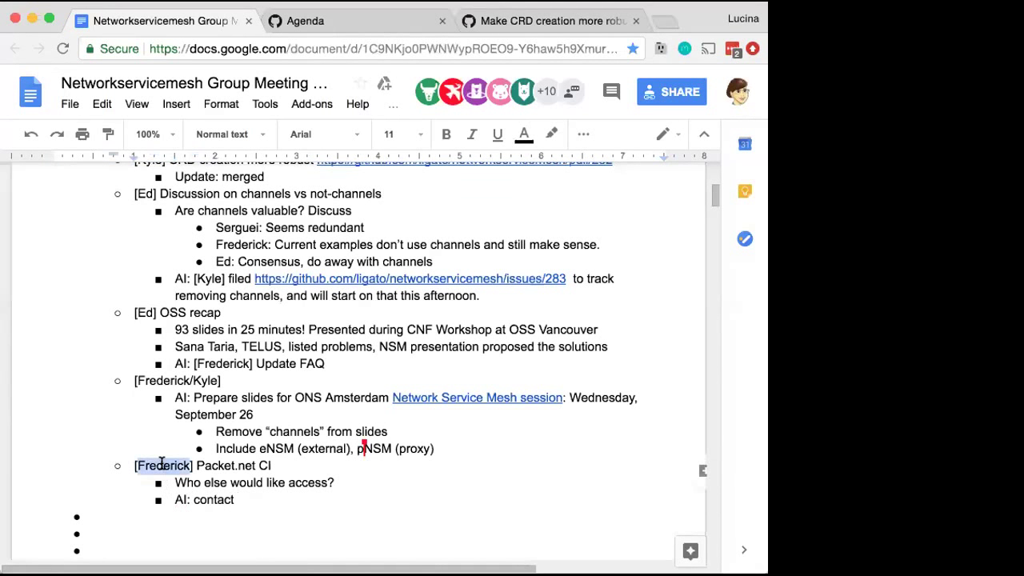
key("ctrl+c")
left_click(252, 499)
key("ctrl+v")
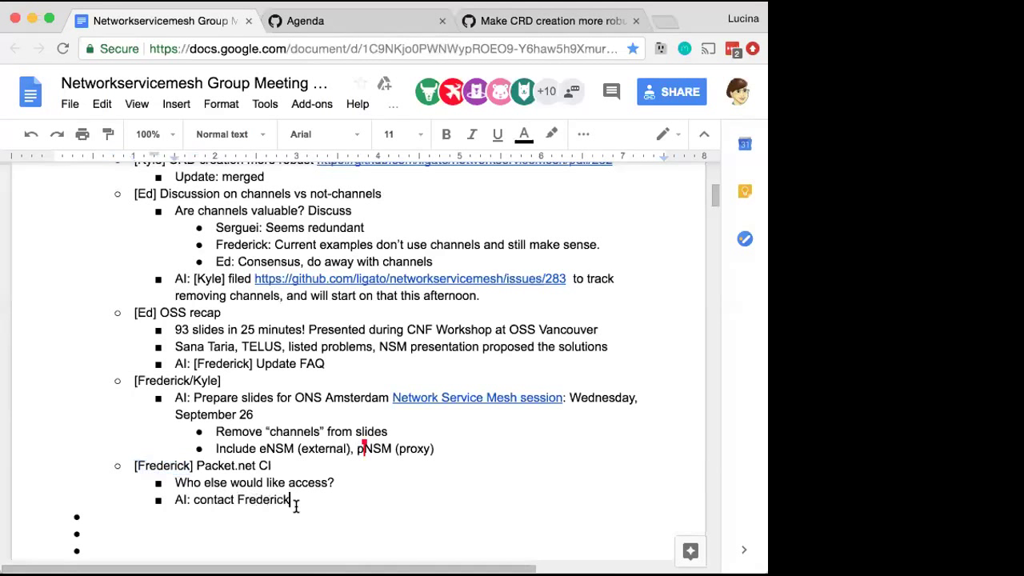
key("Return")
key("shift+Tab")
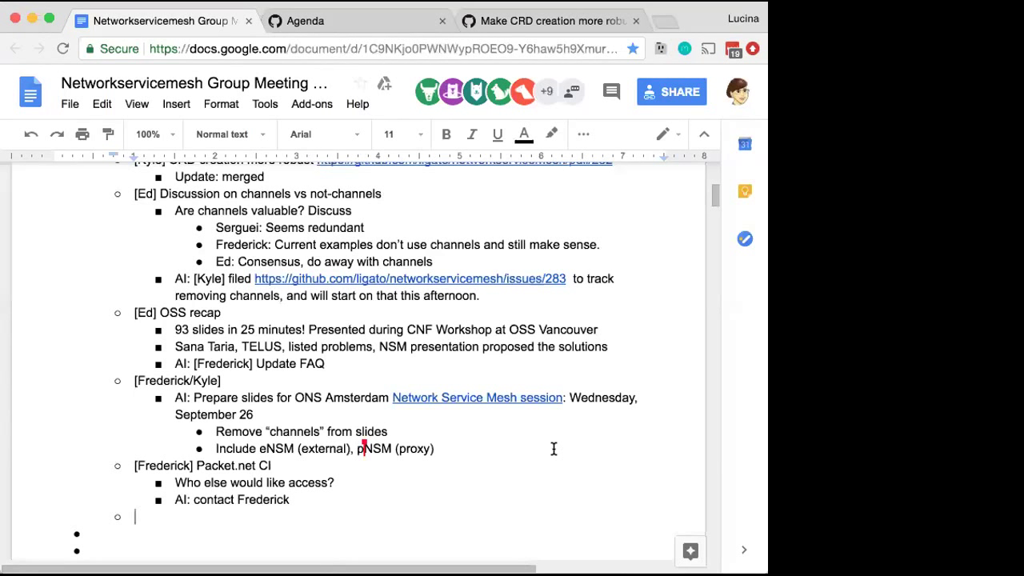
Add the bullet 'Plan: keep existing CI until we're ready to switch, use CircleCI?'
key("Tab")
type("Plan, keep existing ")
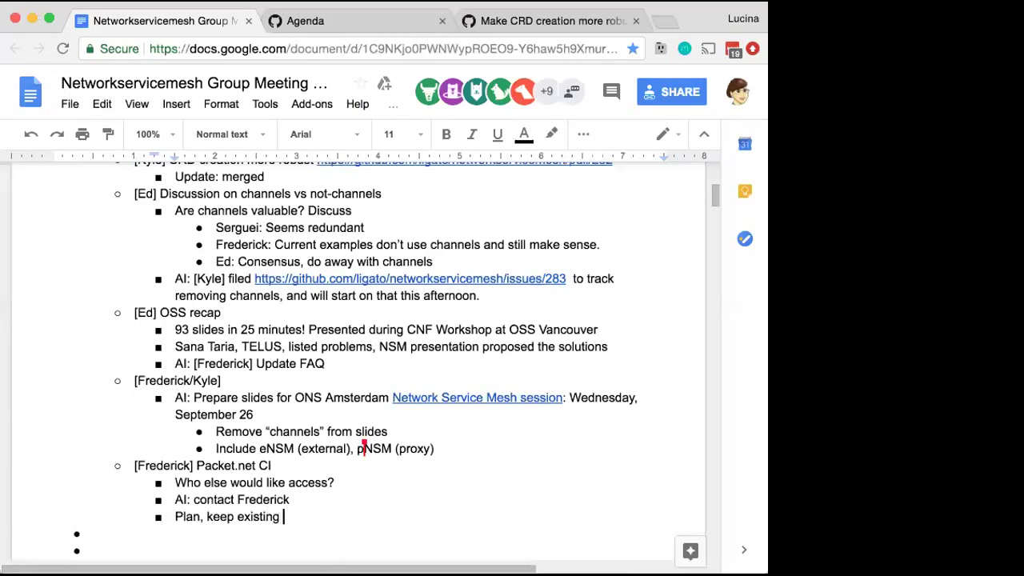
type("CI until")
type(" we")
type("'re ready to switch")
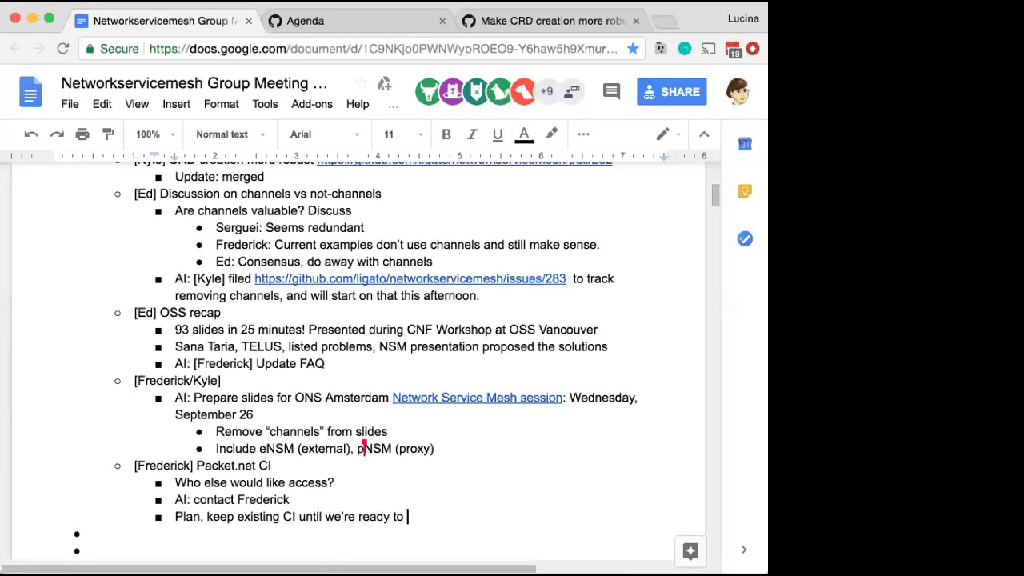
key("Return")
left_click(200, 516)
key("BackSpace")
type(":")
key("Down")
key("Up")
key("End")
type(", use Cir")
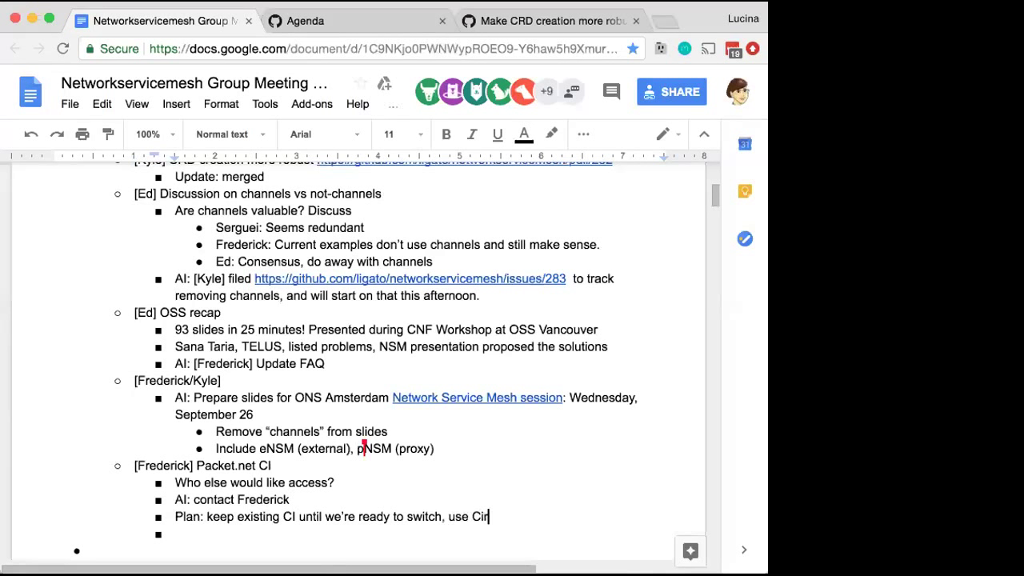
type("cle")
type("CI?")
key("Return")
left_click(524, 516)
Add action items 'AI: look into voting' and 'AI: look into webhooks to shift to packet.net'
type("AI: investiga")
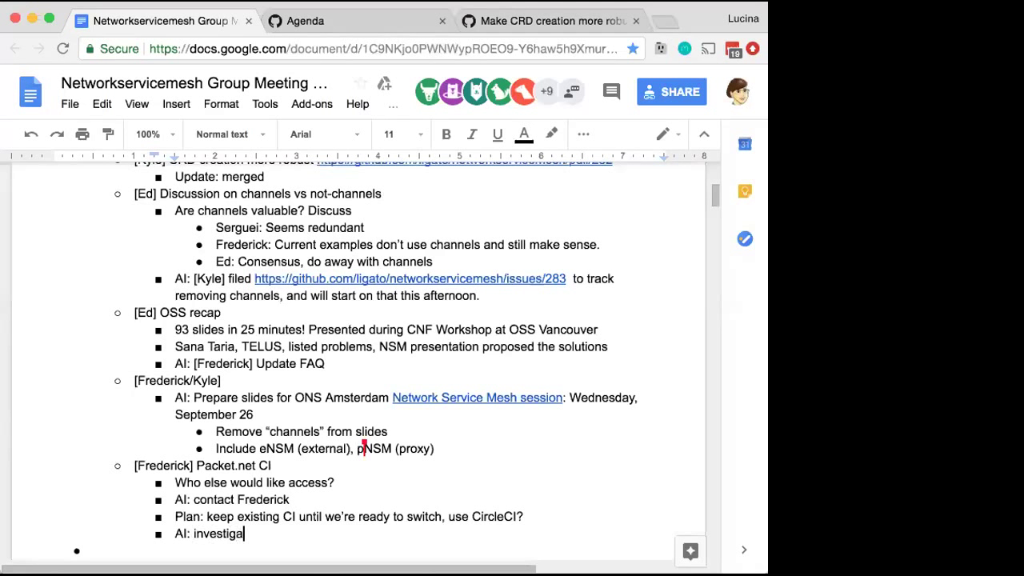
type("te voting")
key("Left")
key("Left")
key("Left")
key("Left")
key("Left")
key("Left")
key("BackSpace")
key("BackSpace")
key("BackSpace")
key("BackSpace")
key("BackSpace")
key("BackSpace")
key("BackSpace")
key("BackSpace")
key("BackSpace")
key("BackSpace")
key("BackSpace")
key("BackSpace")
type("look into")
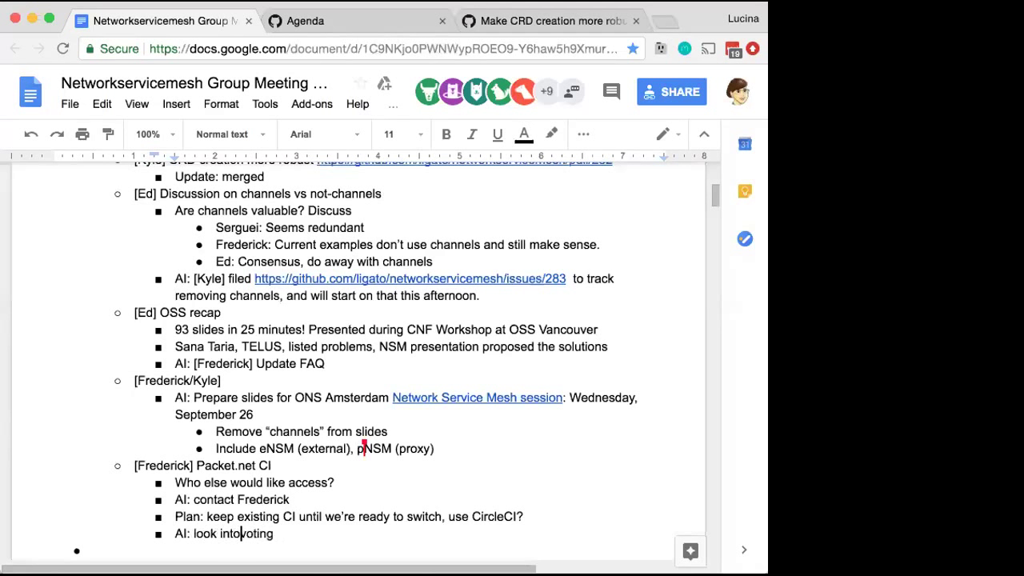
key("End")
key("Return")
type("AI: look into ")
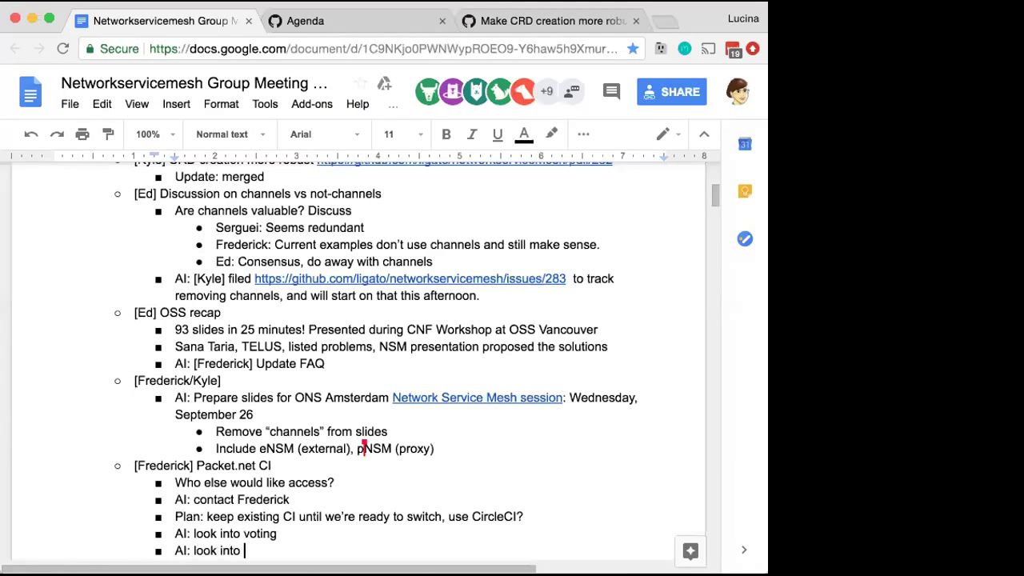
type("webhooks to shift t")
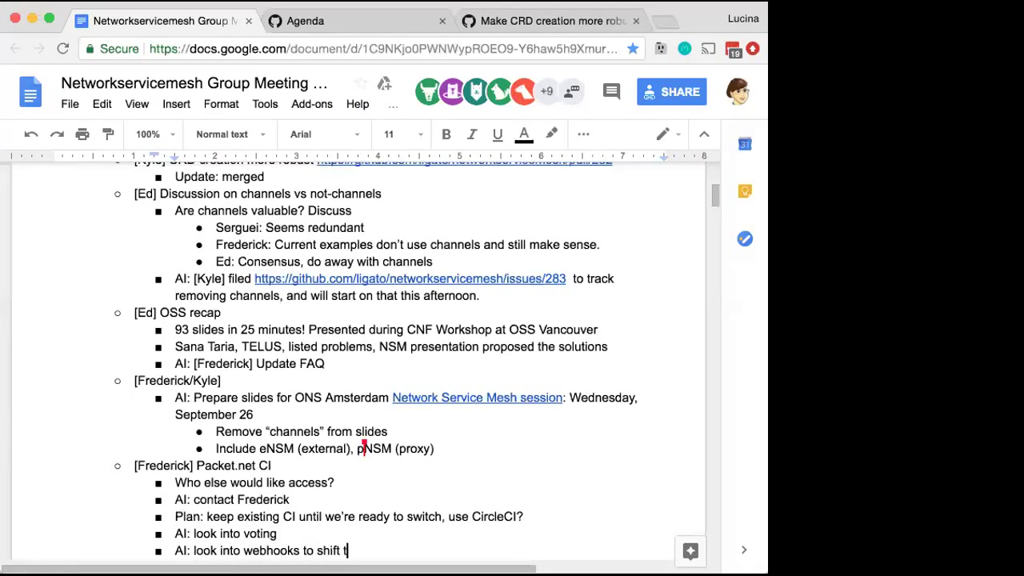
type("o packet.net")
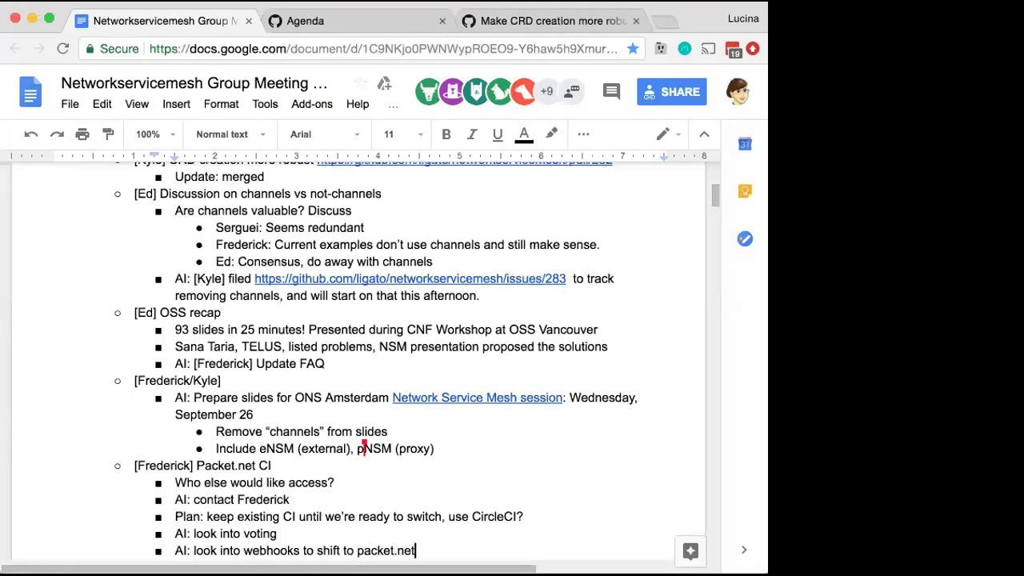
key("Return")
Insert 'to contribute, needs' before 'access' in the Packet.net CI access question
scroll(248, 476, "down", 3)
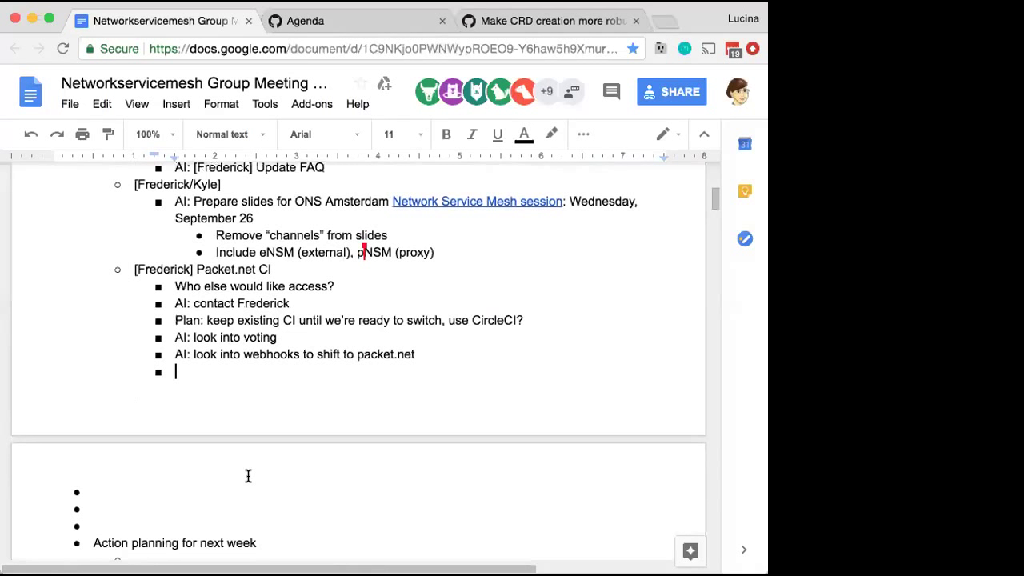
left_click(289, 285)
type("to contribute")
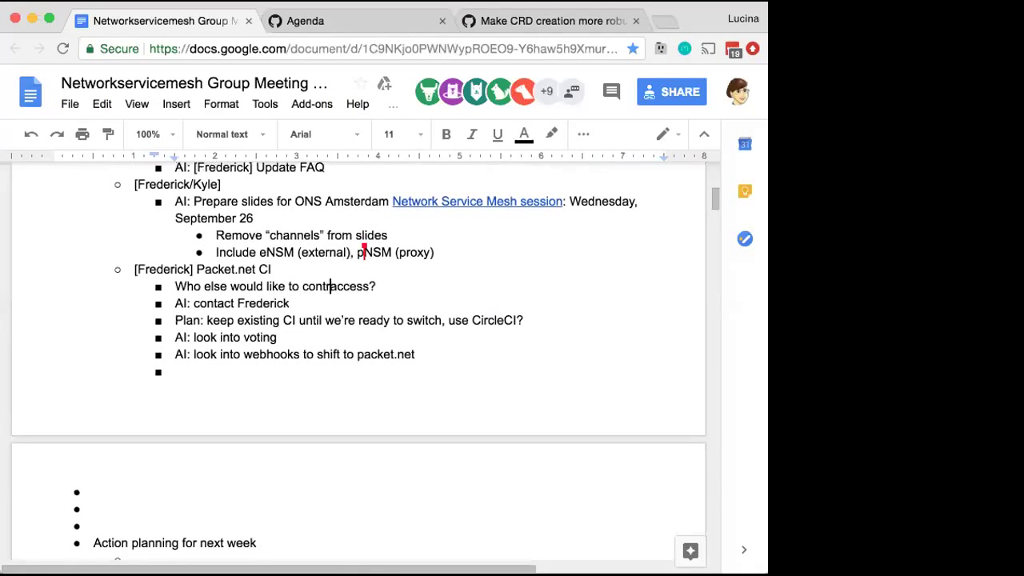
type(", needs")
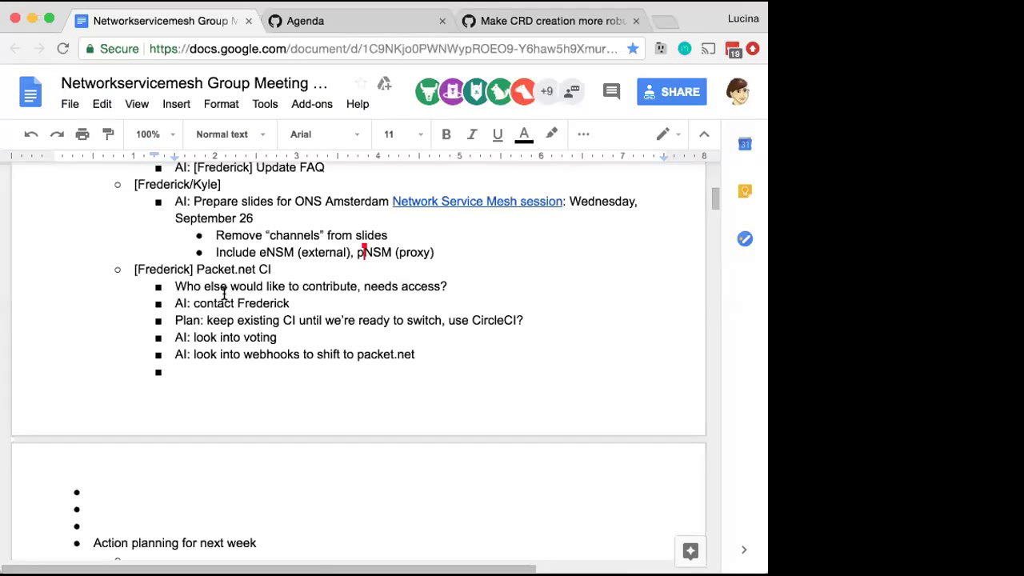
Type 'AI: break up into smaller tasks' on the empty bullet and start a nested bullet below it
left_click(177, 370)
type("AI: break up")
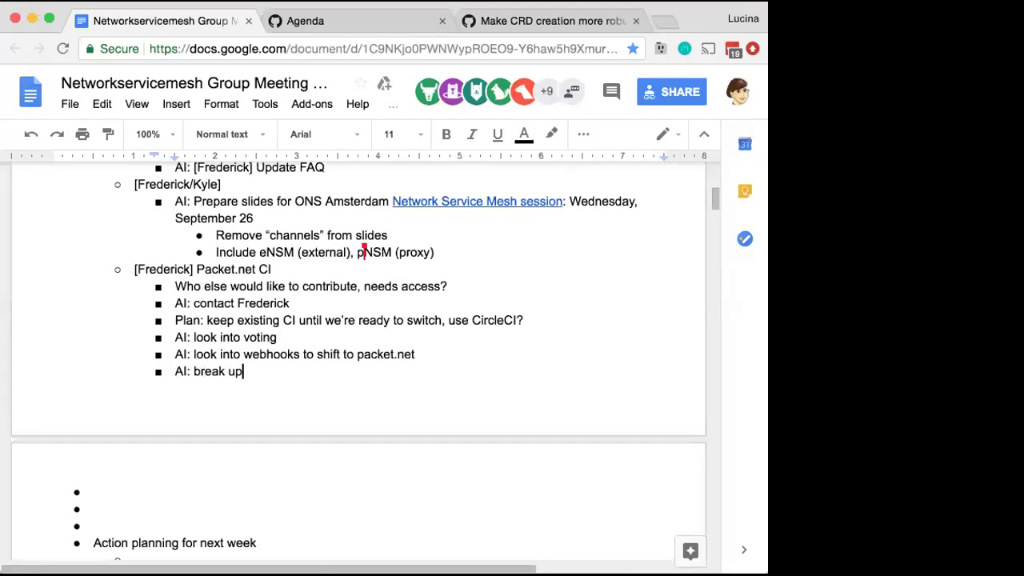
type(" into smaller tasks")
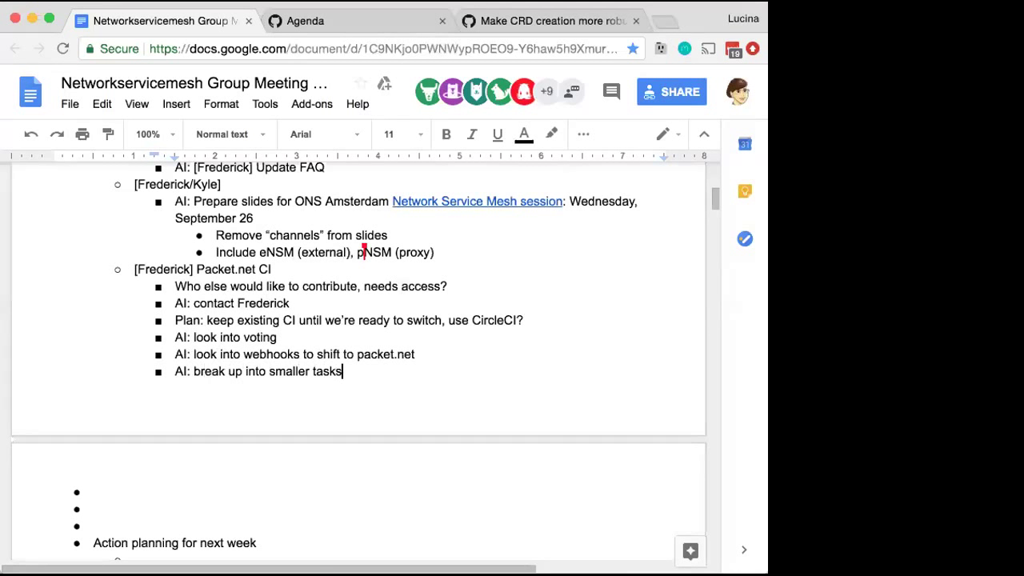
key("Return")
key("Tab")
Add the nested 'spin up k8s cluster' bullet and an 'AI: look into SRIOV' action item
type("spin up k8s ")
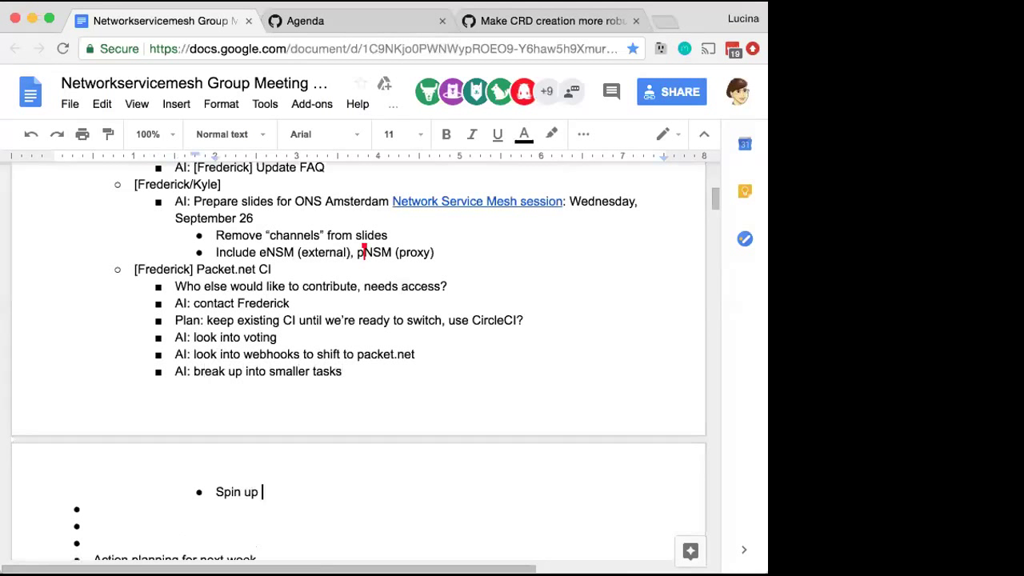
type("cluster")
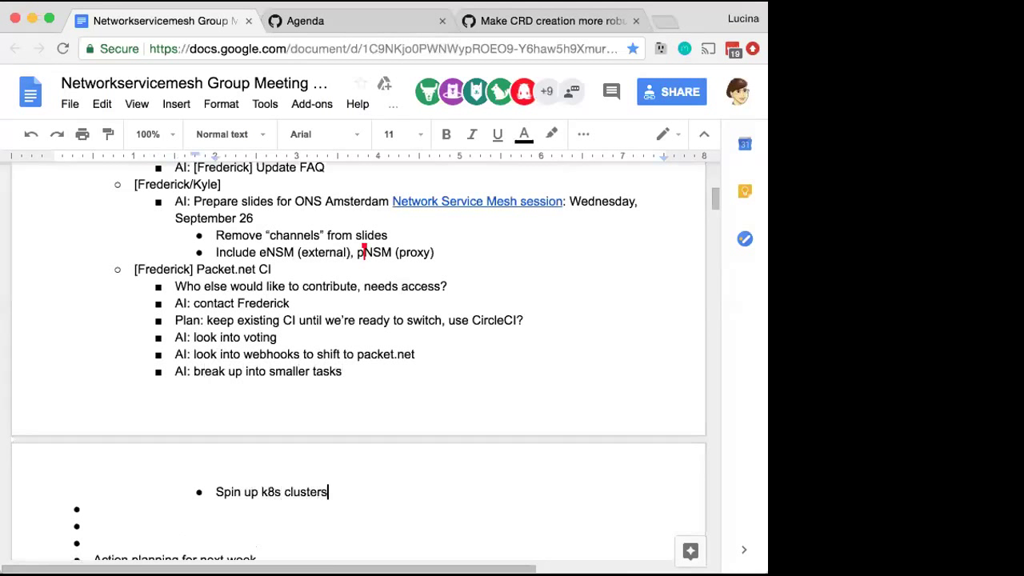
key("Return")
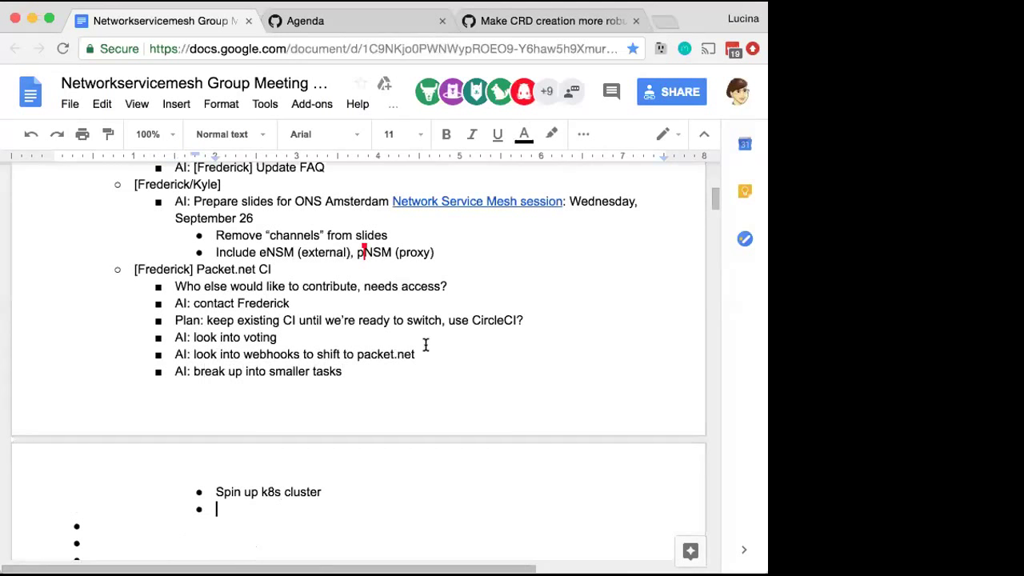
left_click_drag(414, 354, 162, 337)
key("BackSpace")
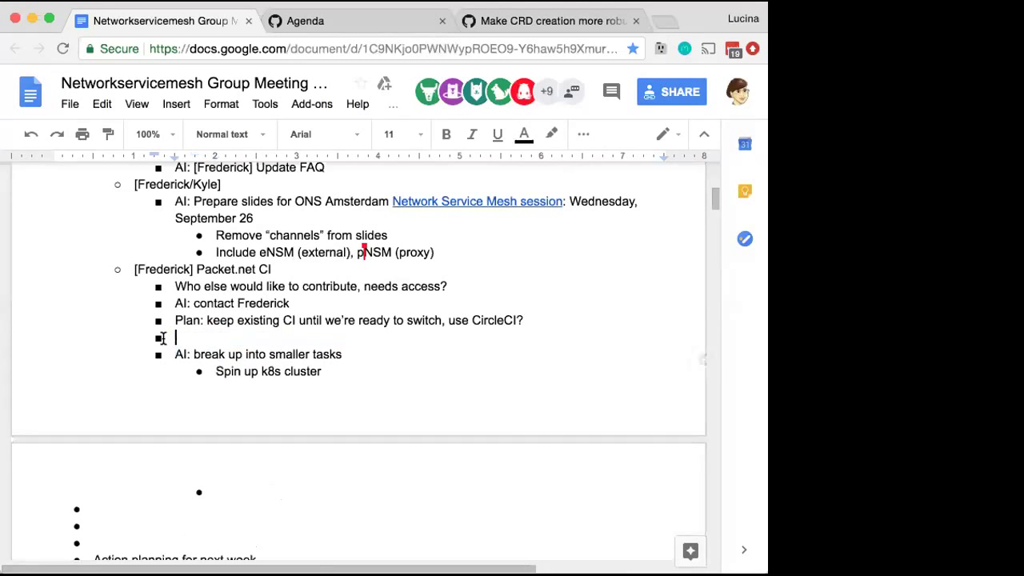
key("BackSpace")
key("BackSpace")
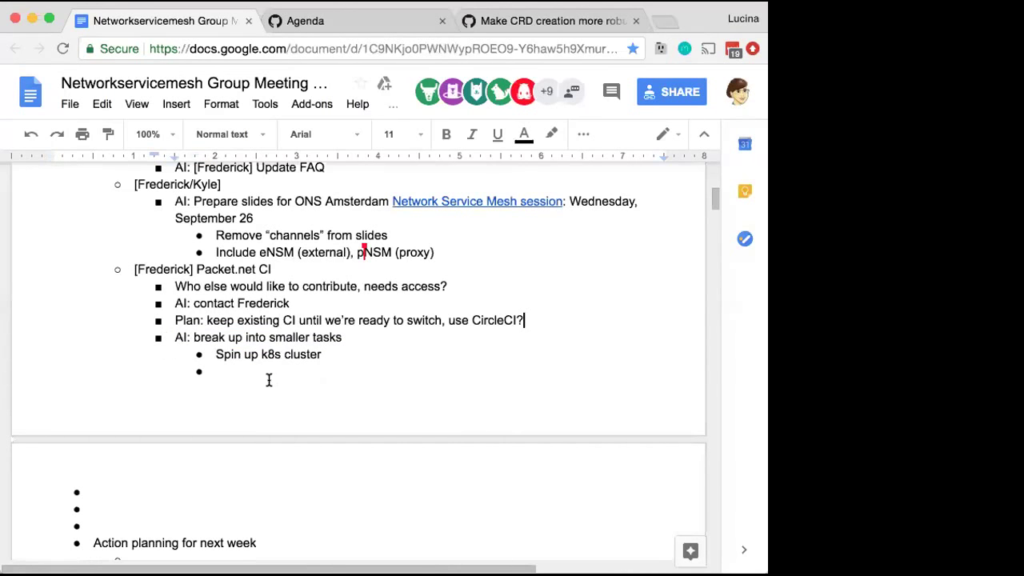
key("super+z")
key("super+z")
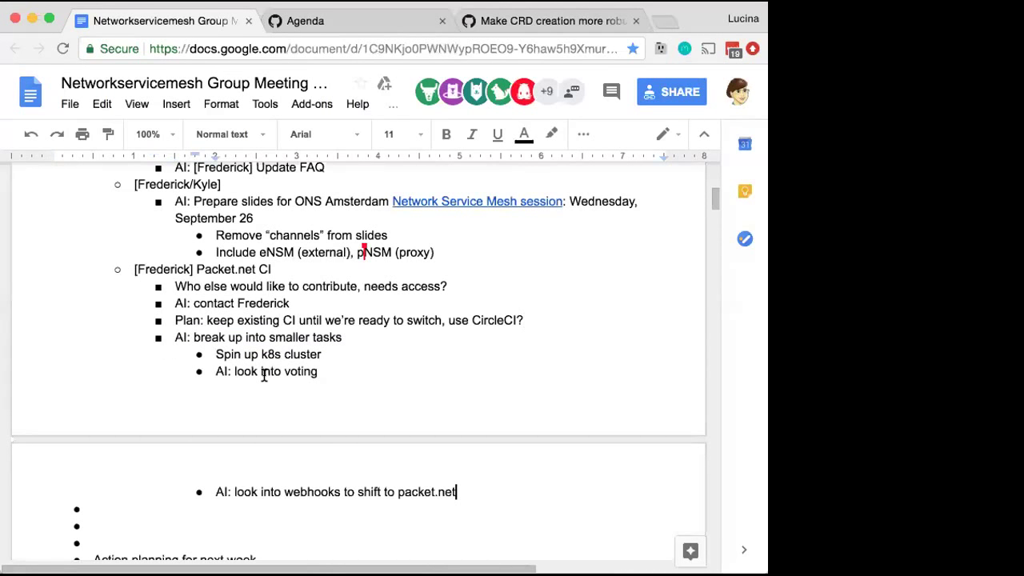
key("Return")
type("AI: look into SRIOV")
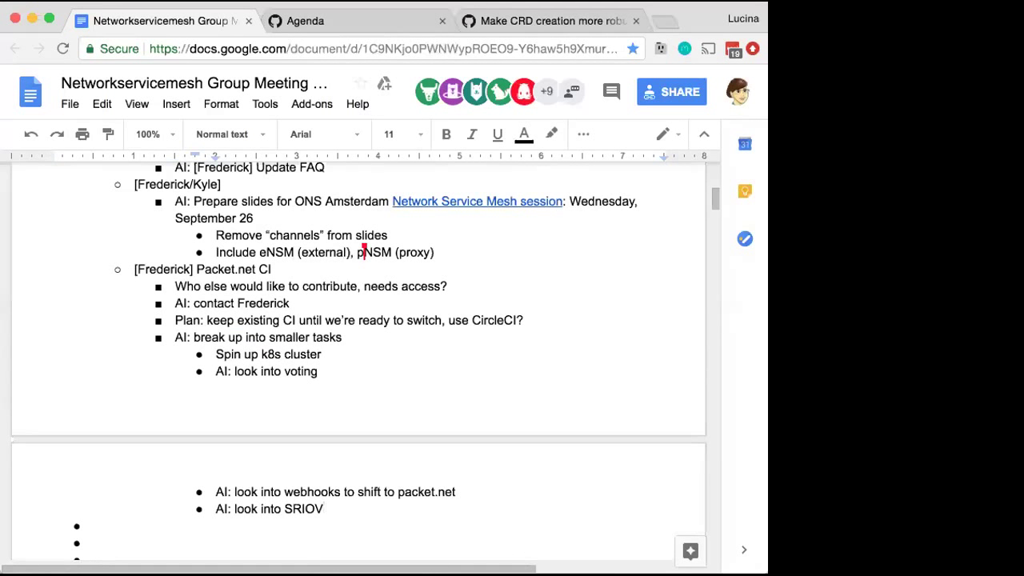
Change the last item to 'look into supporting SRIOV' and append 'planning' to the Packet.net CI heading
left_click(283, 509)
type("supporting")
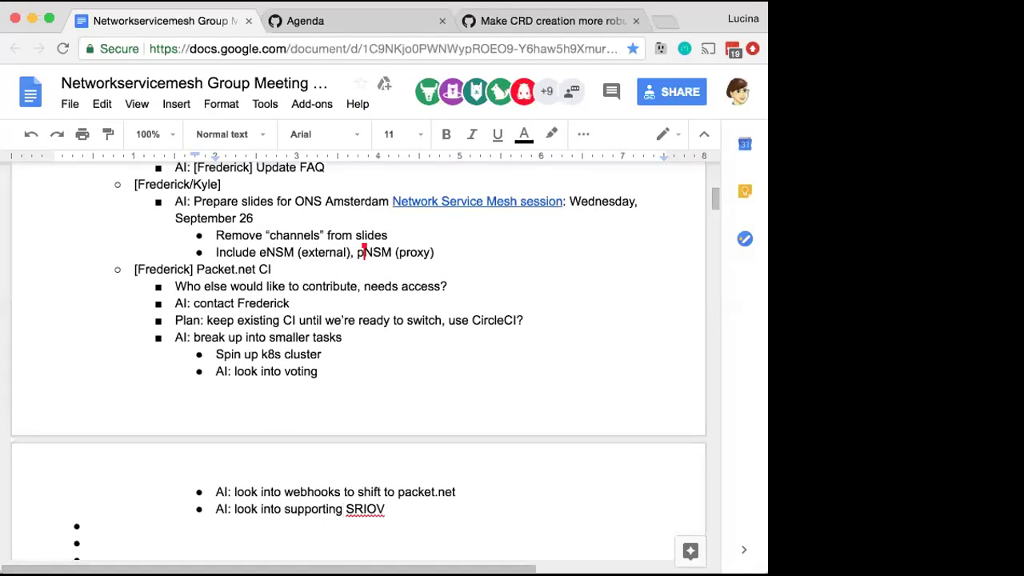
left_click(337, 269)
type("planning")
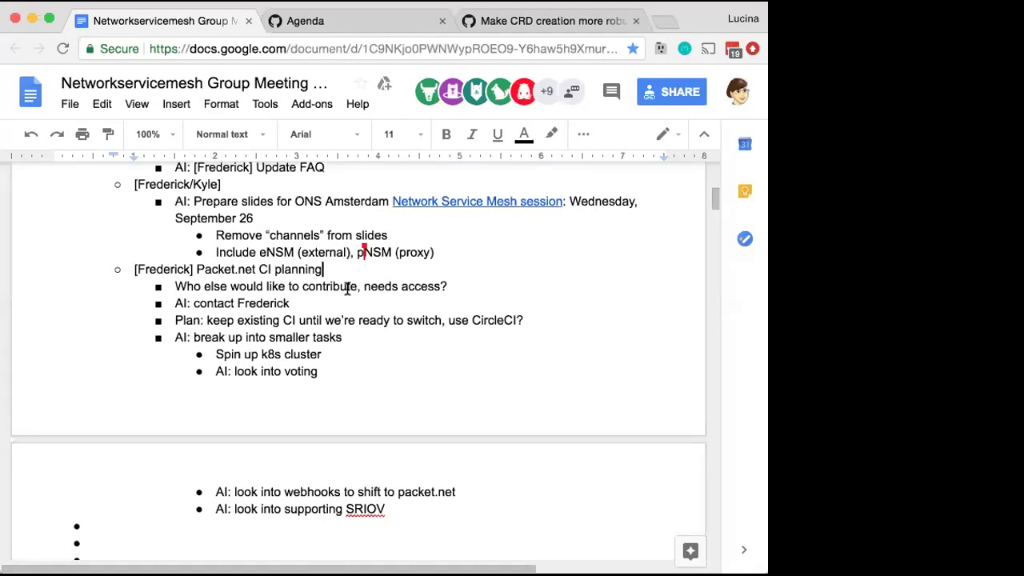
Scroll down to bring the Action planning for next week section into view
scroll(347, 289, "down", 3)
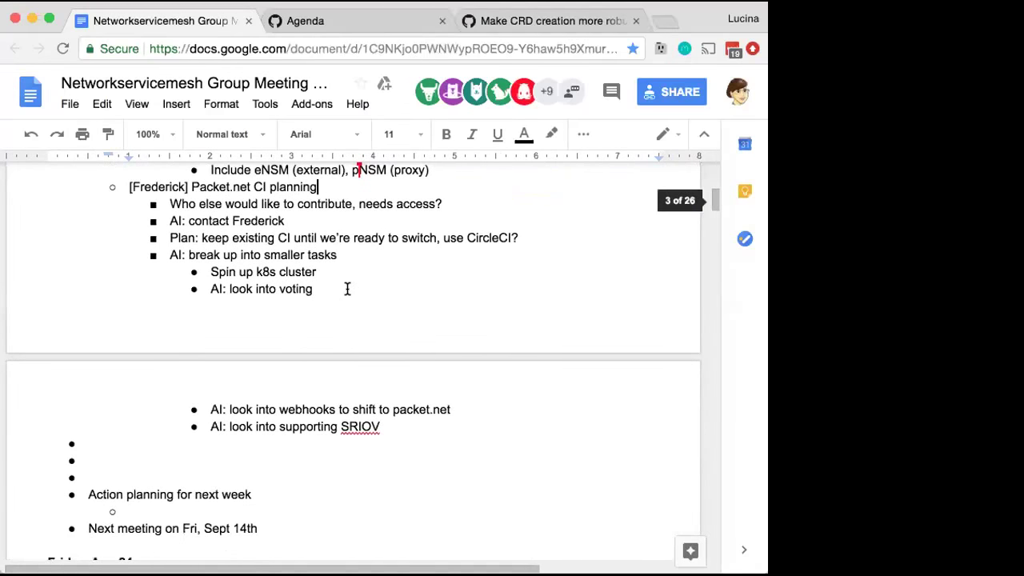
scroll(347, 289, "down", 1)
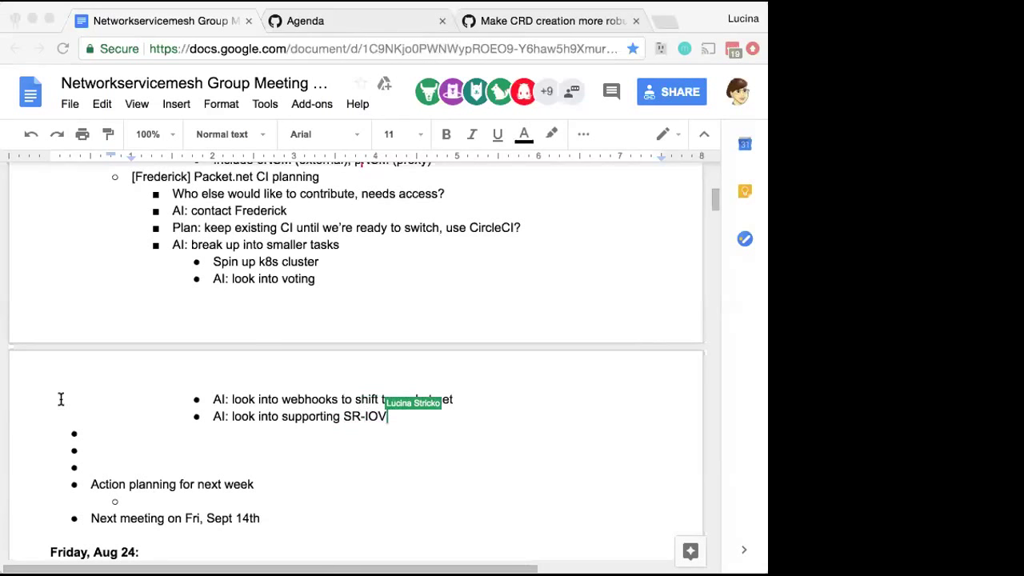
Switch back to the notes at the 'AI: look into supporting SR-IOV' bullet
key("super+Tab")
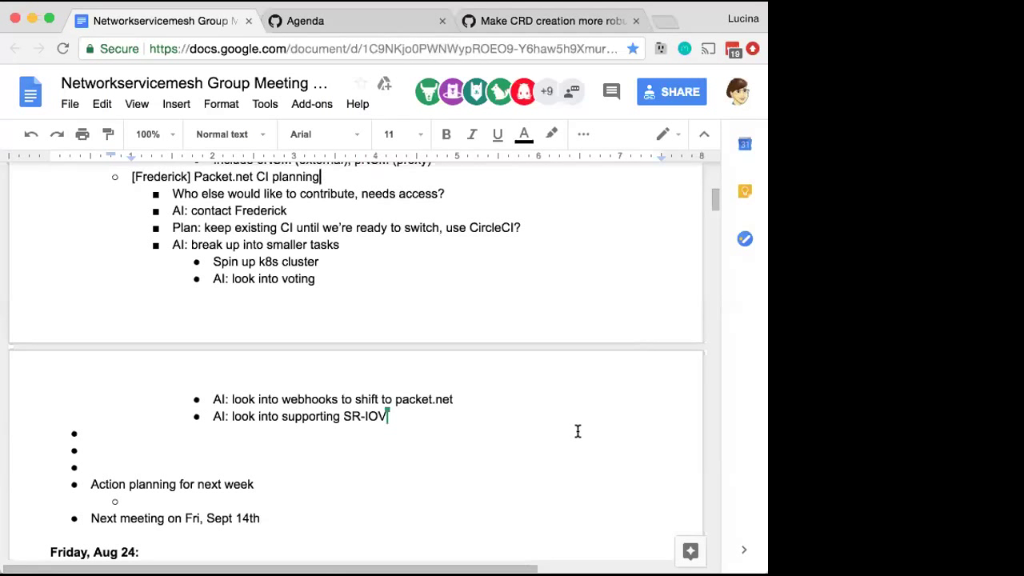
Add a bullet under the SR-IOV task, beginning the text 'Keep it repro'
key("Return")
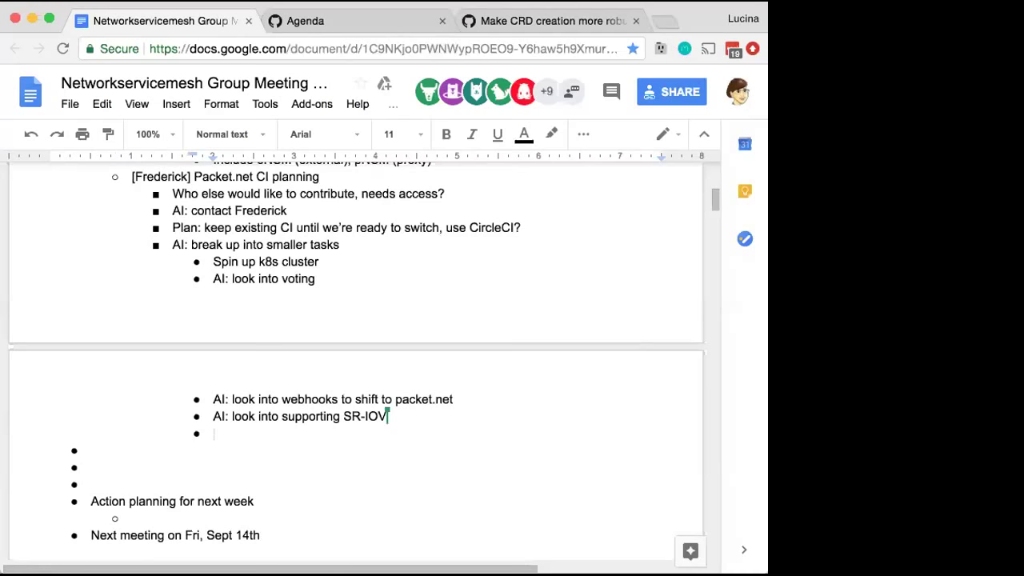
type("Keep it repro")
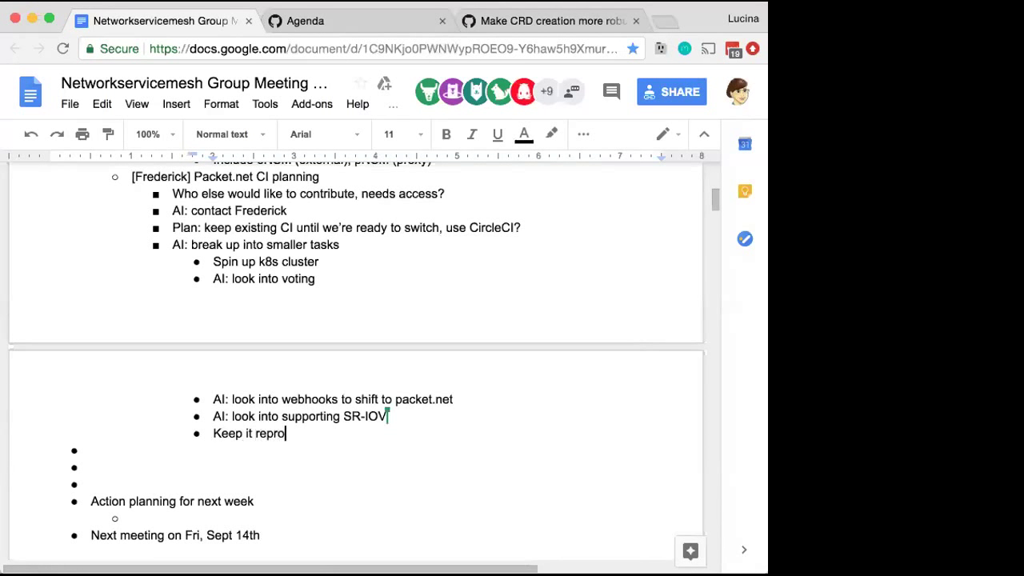
Finish 'Keep it reproducible', clearing the stray empty bullets and fixing the spelling
type("ducable")
left_click(142, 482)
key("BackSpace")
key("BackSpace")
key("BackSpace")
key("BackSpace")
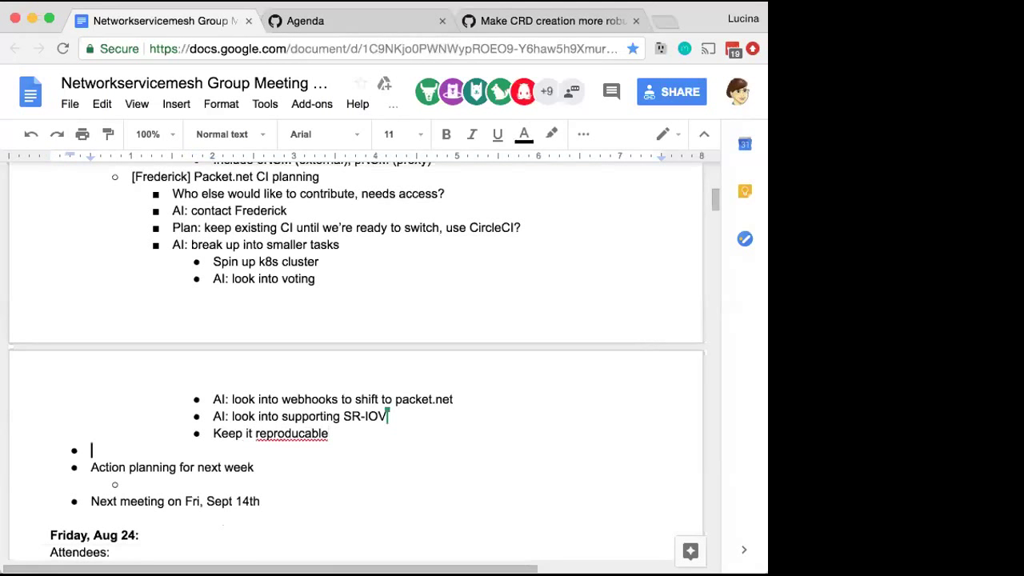
key("BackSpace")
left_click(307, 431)
key("BackSpace")
type("i")
Add 'CircleCI' as the first sub-item under Action planning for next week
left_click(256, 474)
type("Cire")
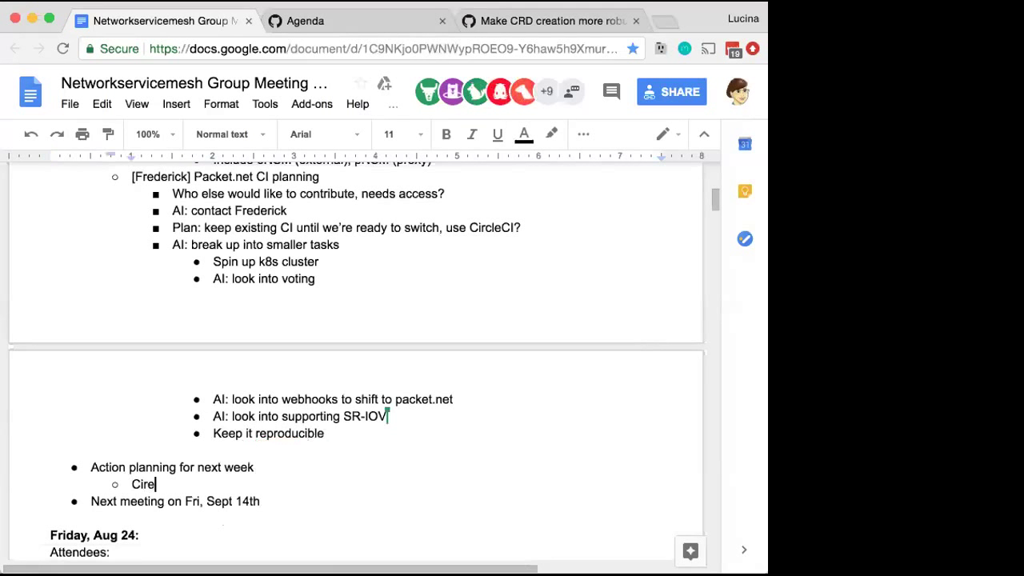
key("BackSpace")
type("cleCI")
Add 'How to connect to packet.net', copying packet.net from the webhooks item
key("Return")
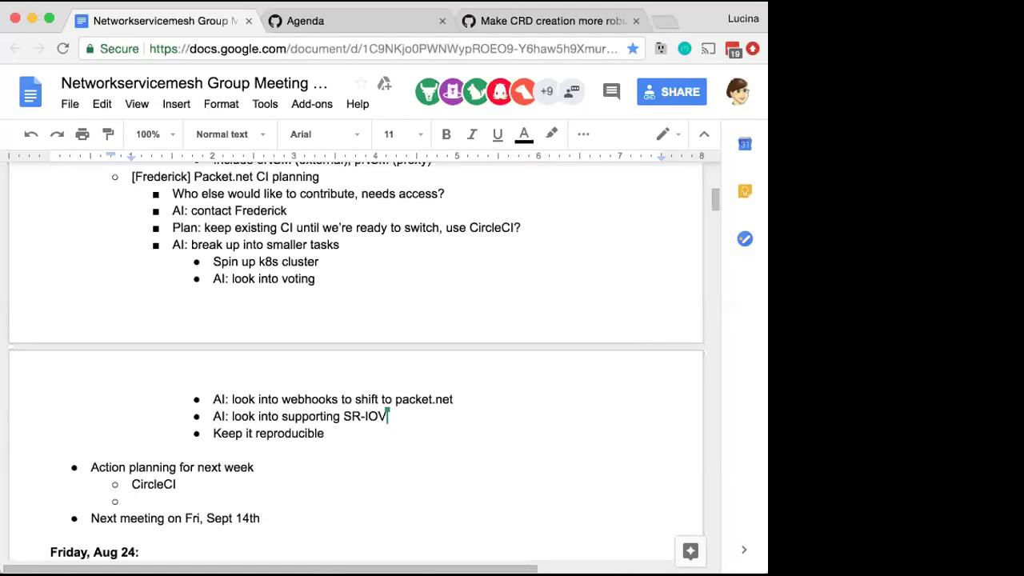
type("How to connect to")
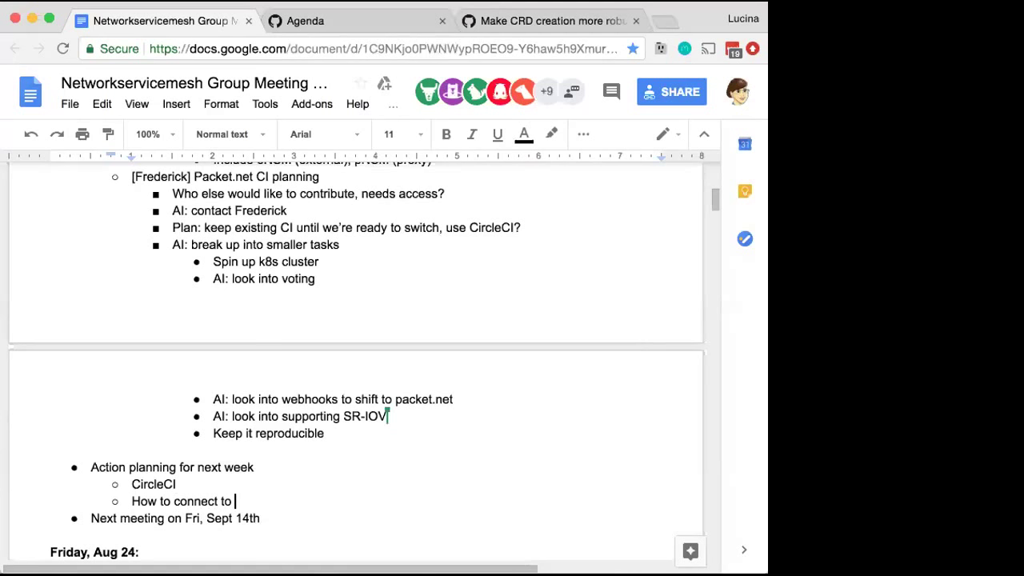
left_click_drag(460, 398, 392, 398)
key("super+c")
left_click(254, 497)
key("super+v")
Add 'How to spin up K8s cluster?' with an indented 'Look into' line beneath
key("Return")
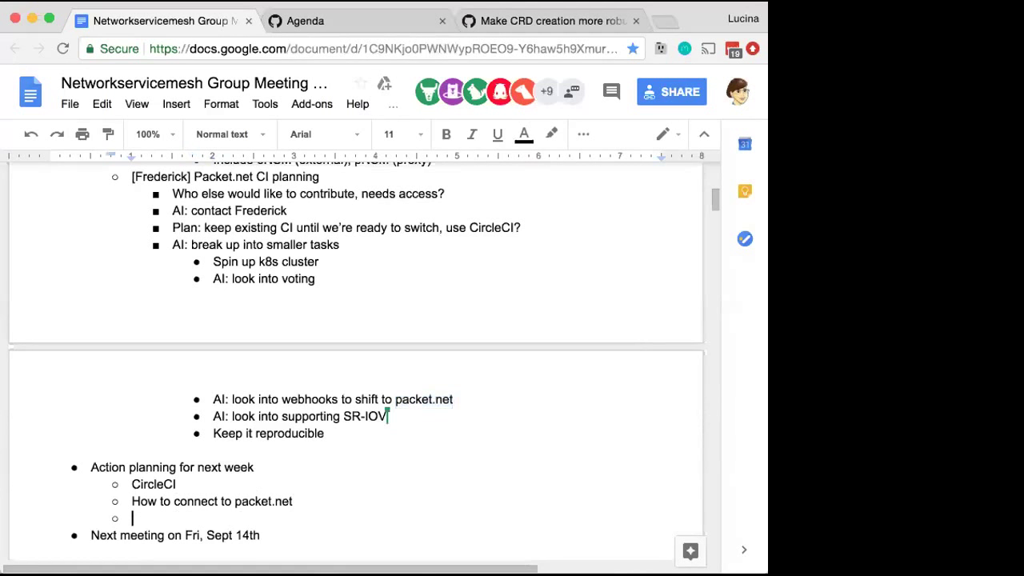
type("B")
key("BackSpace")
type("How to spin up K8s cluster?")
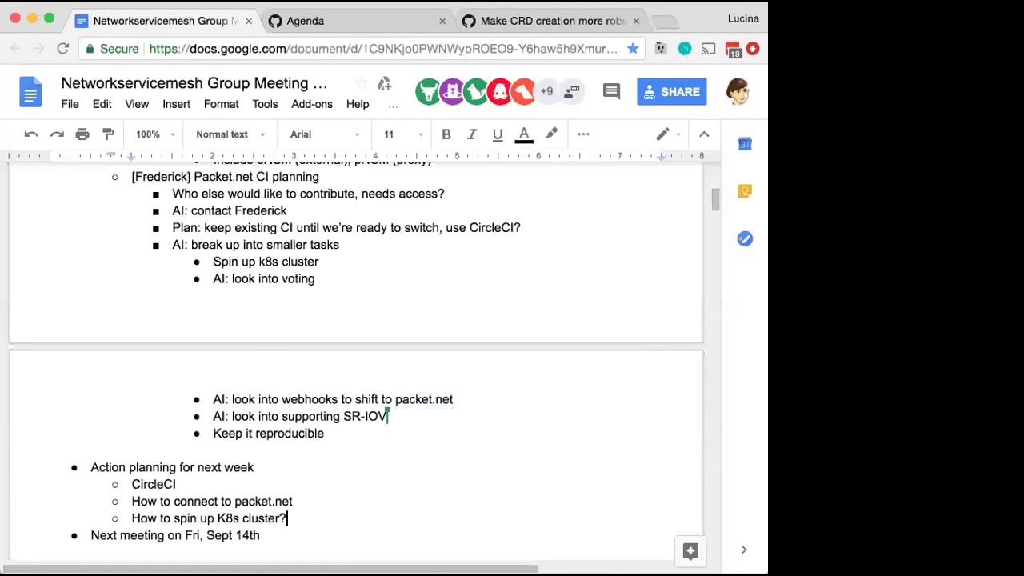
key("Return")
key("Tab")
type("Look into ")
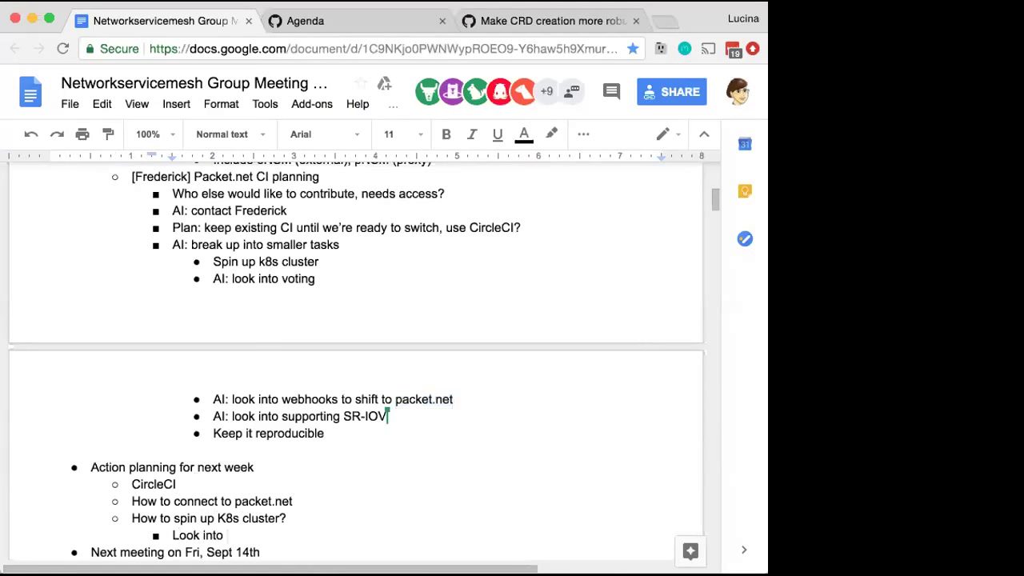
type("c")
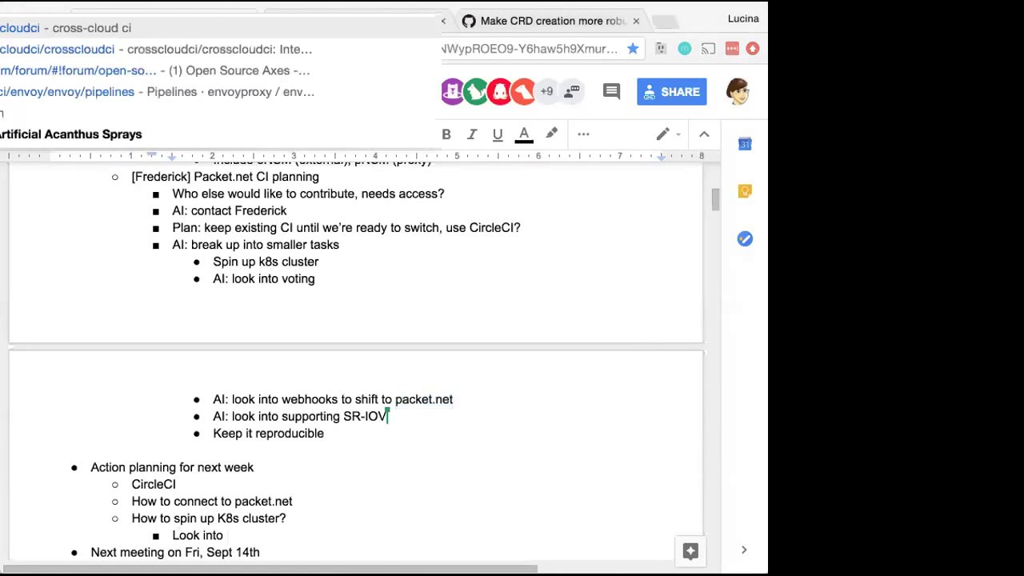
Complete the crosscloudci/cross-cloud repository address in Chrome and copy its URL
key("Down")
key("Down")
key("Down")
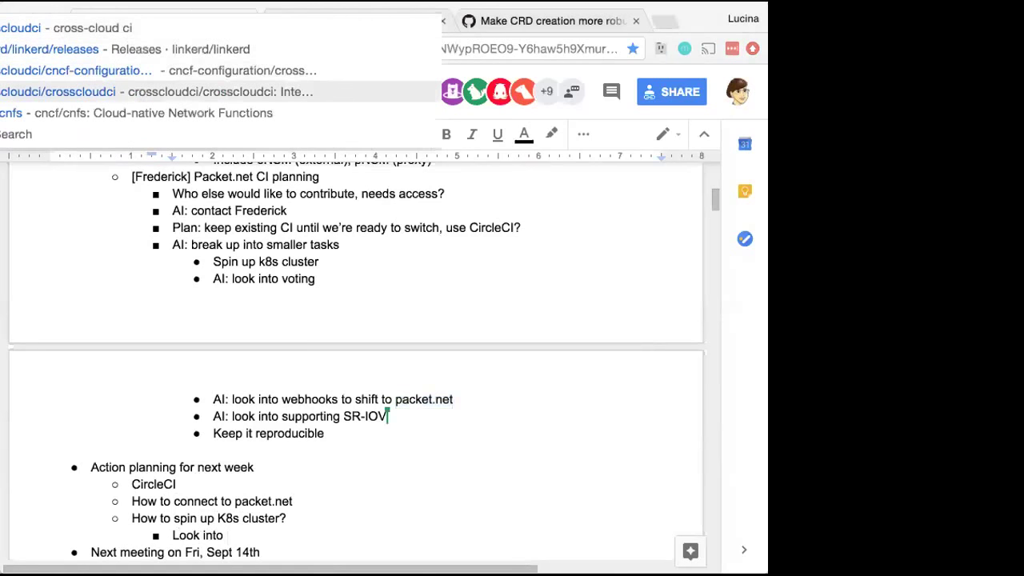
key("BackSpace")
key("BackSpace")
key("BackSpace")
key("BackSpace")
key("BackSpace")
key("BackSpace")
key("BackSpace")
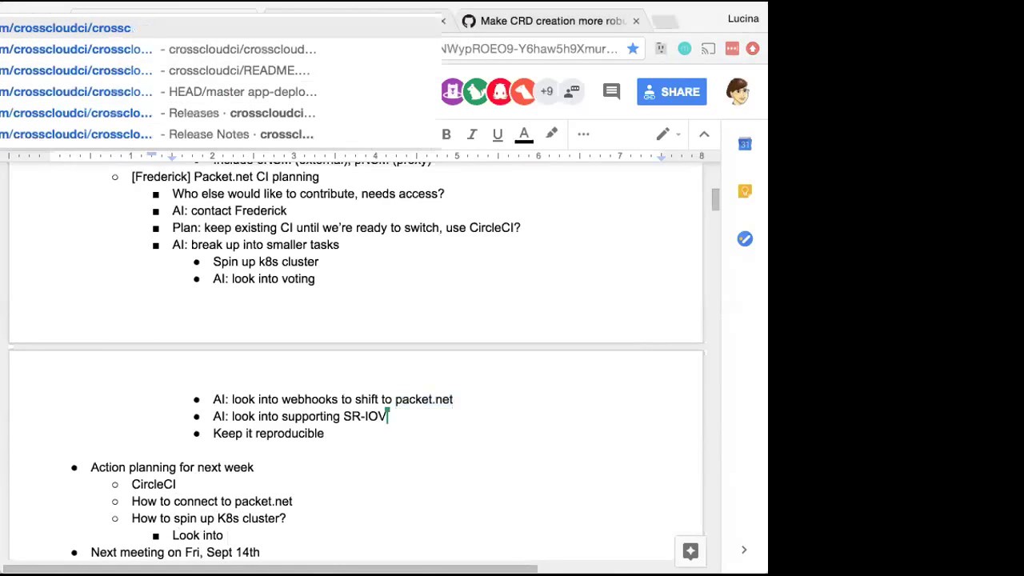
type("-clou")
key("Escape")
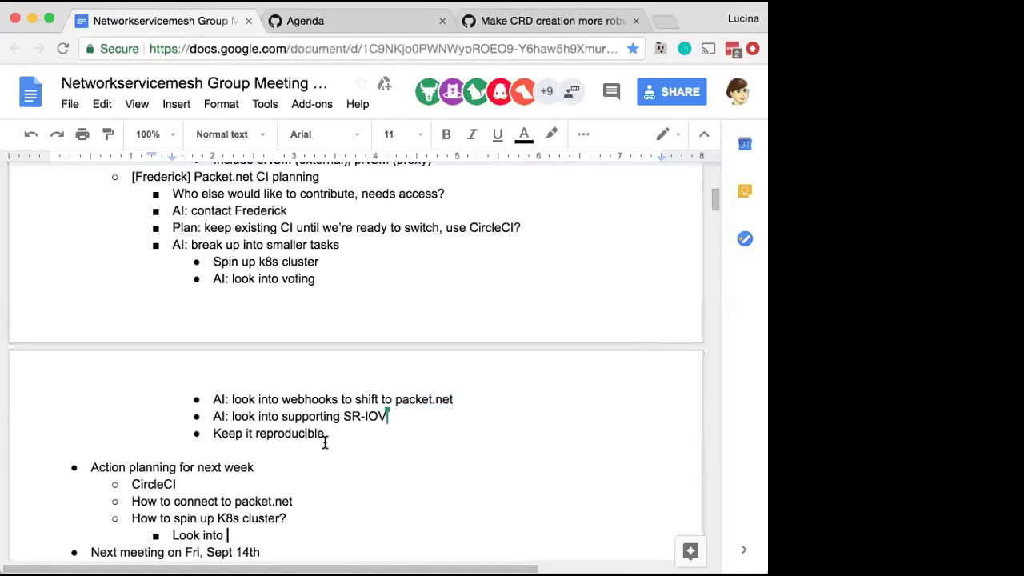
Paste the cross-cloud repo link after 'Look into' and add 'Rename “Cross-cloud” to “nsm”'
key("super+v")
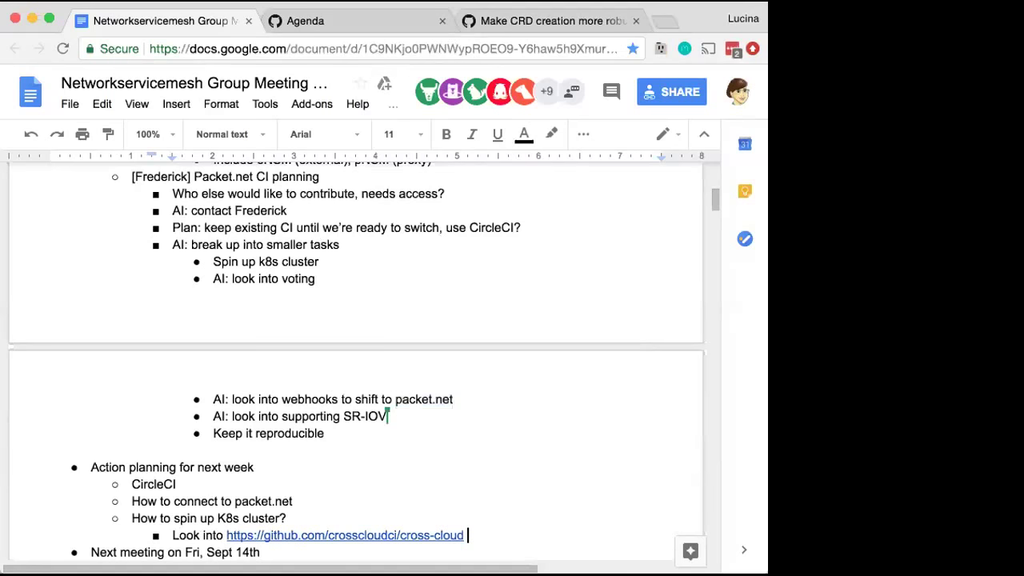
key("Return")
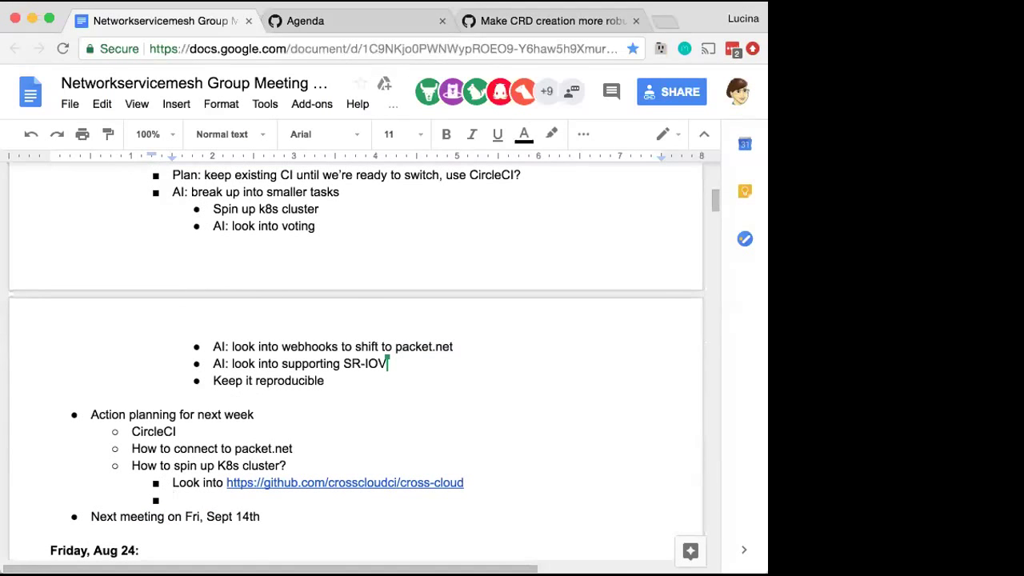
type("Rename “Cross-cloud” to ")
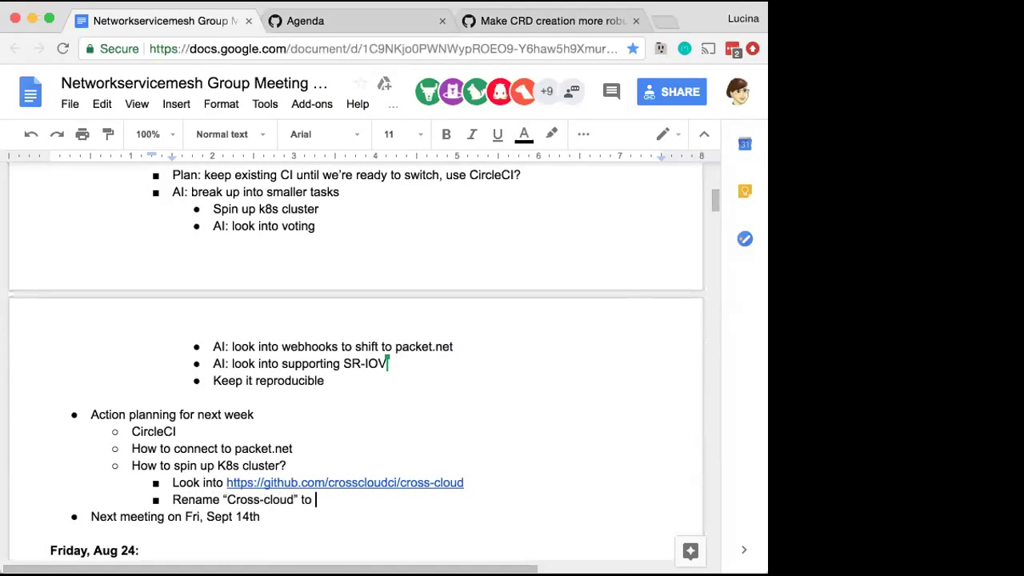
type("“nsm”")
Add the note 'works on major cloud providers, see cncf.ci for public facing dashboard' and reword it
key("Return")
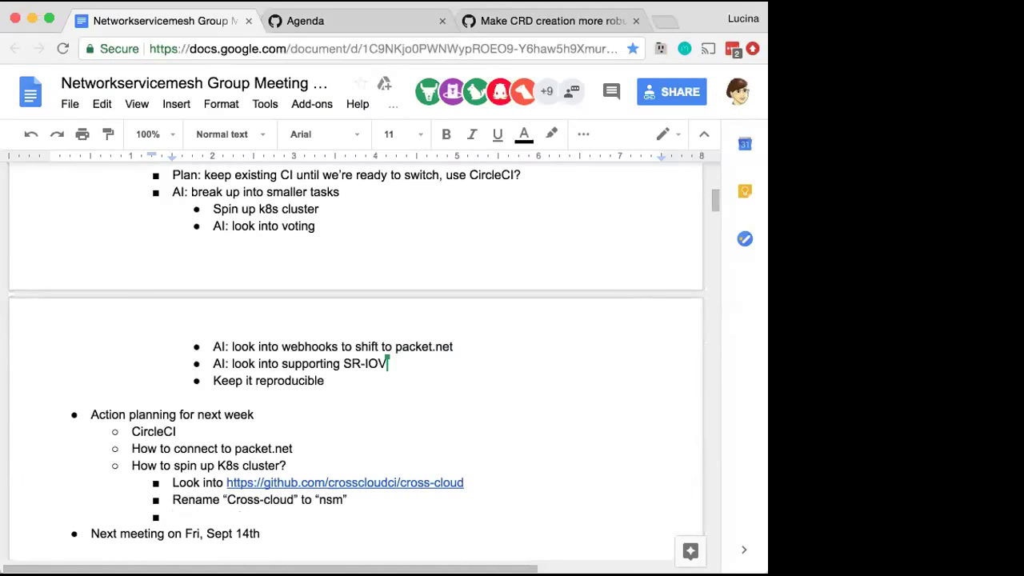
type("works on major c")
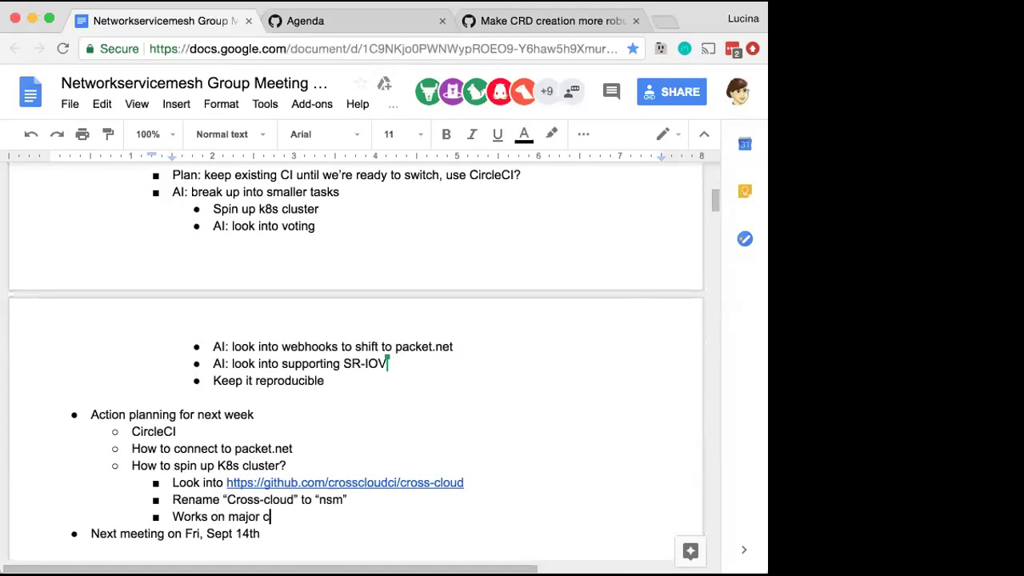
type("loud providers, see")
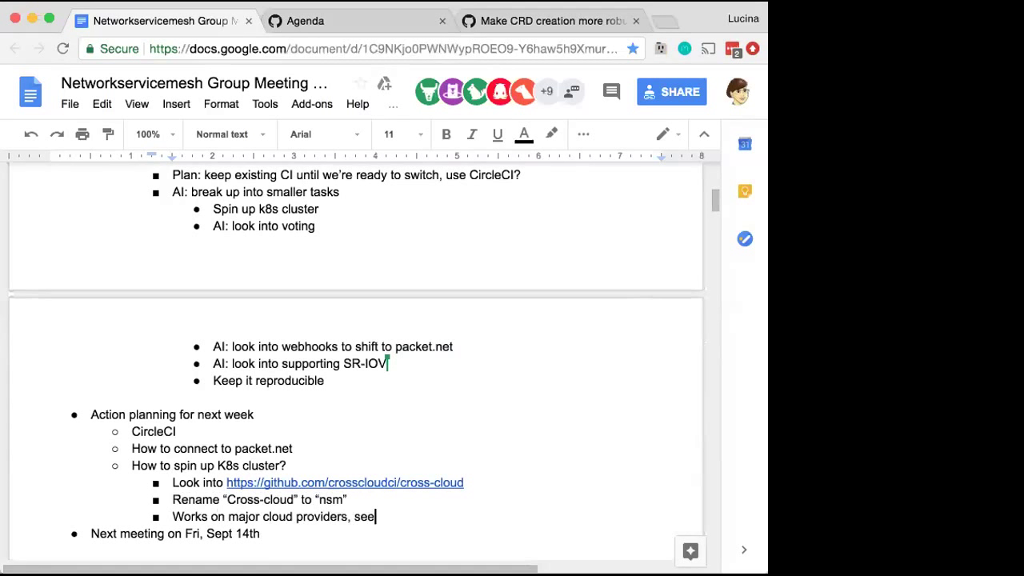
type(" cncf.ci for public facing dashboard")
key("Return")
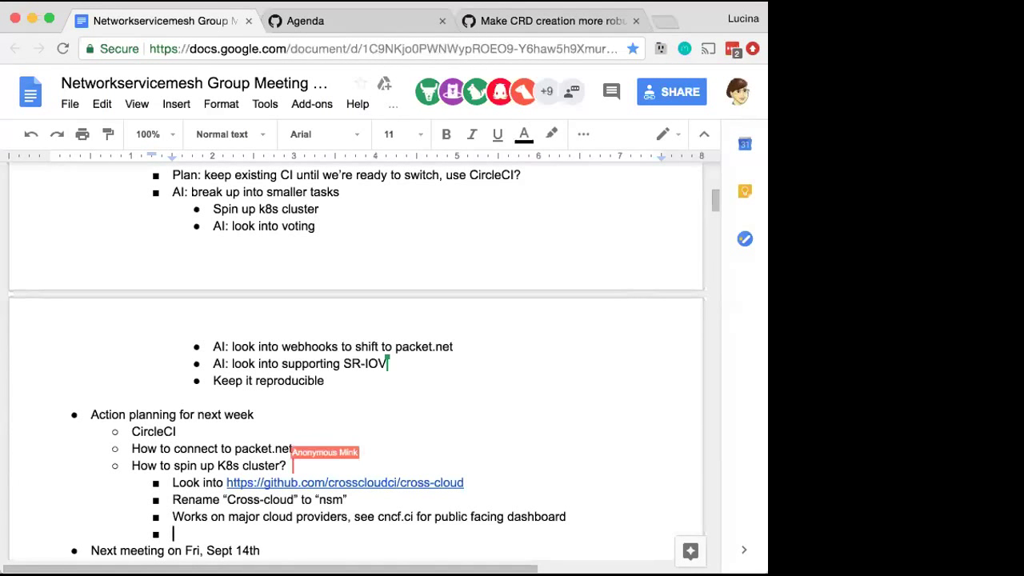
left_click(434, 517)
type("clouds on")
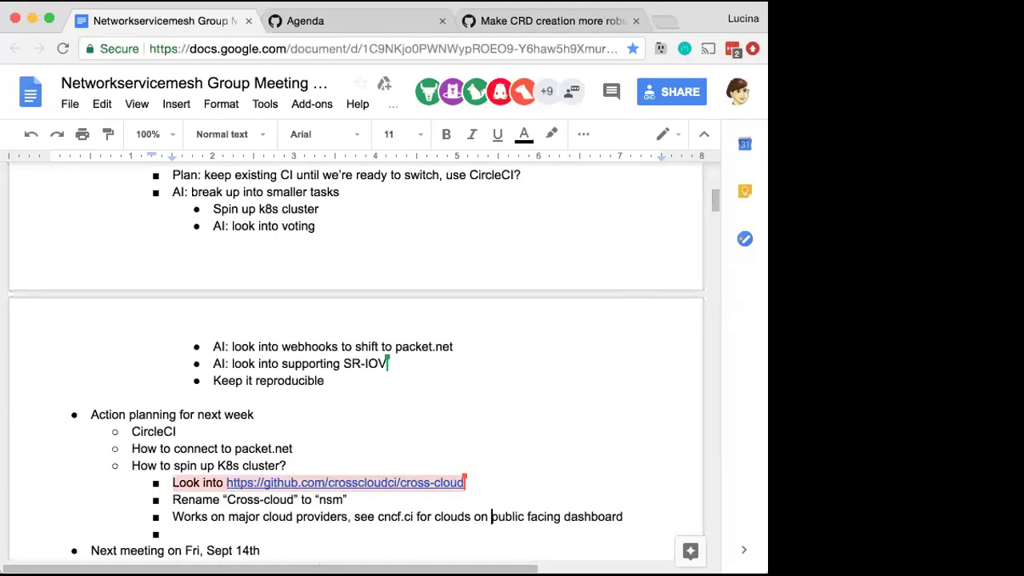
double_click(316, 518)
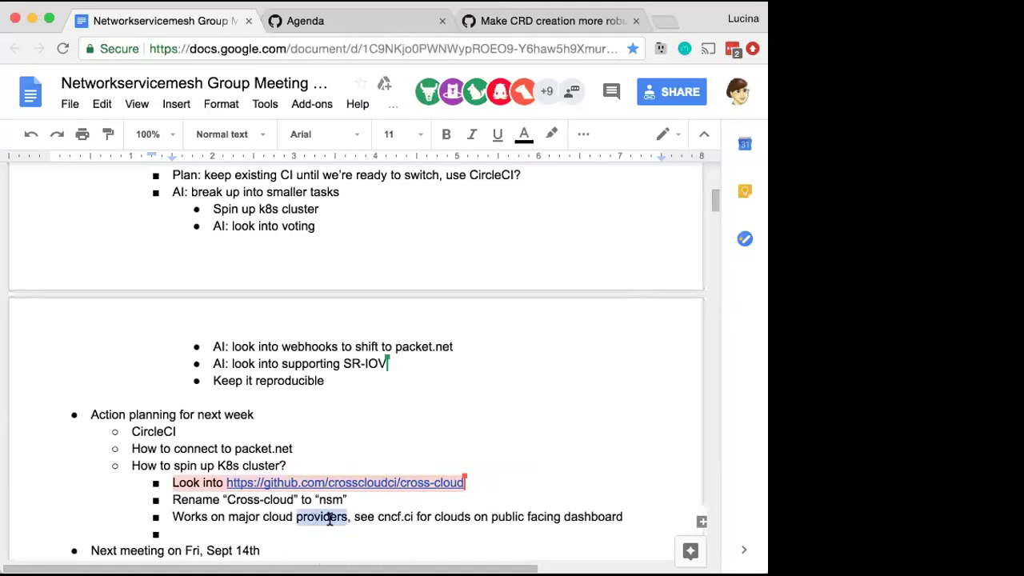
key("ctrl+c")
double_click(449, 517)
key("ctrl+v")
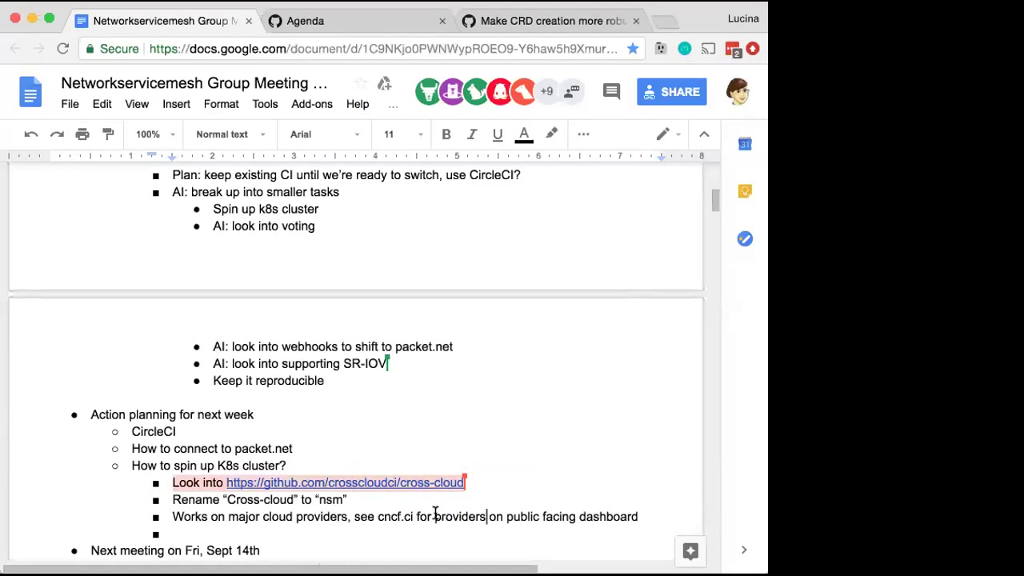
Move cncf.ci from mid-sentence to the end of the providers line and select it
double_click(381, 517)
left_click_drag(413, 516, 373, 516)
key("BackSpace")
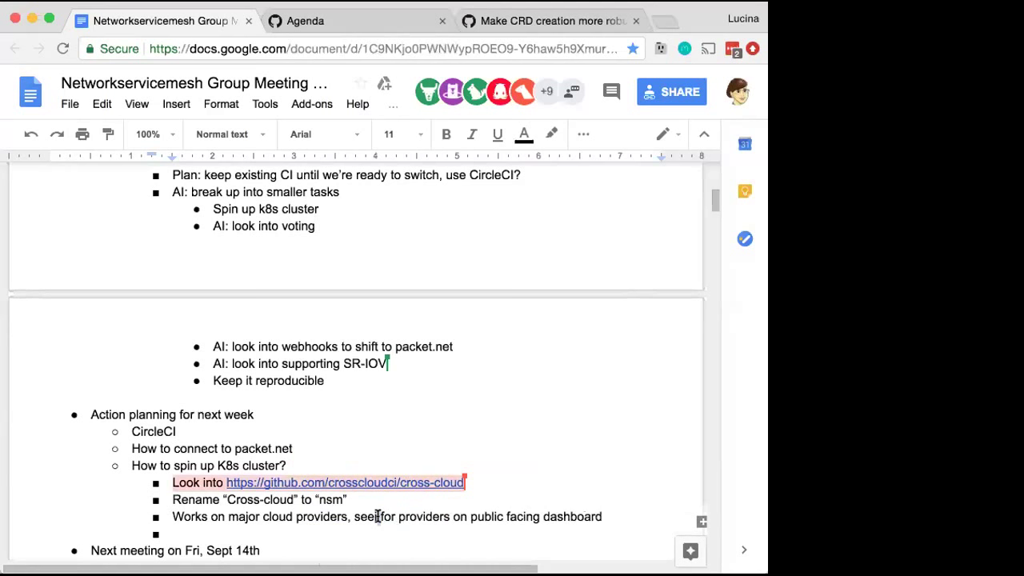
type("i")
double_click(383, 516)
key("BackSpace")
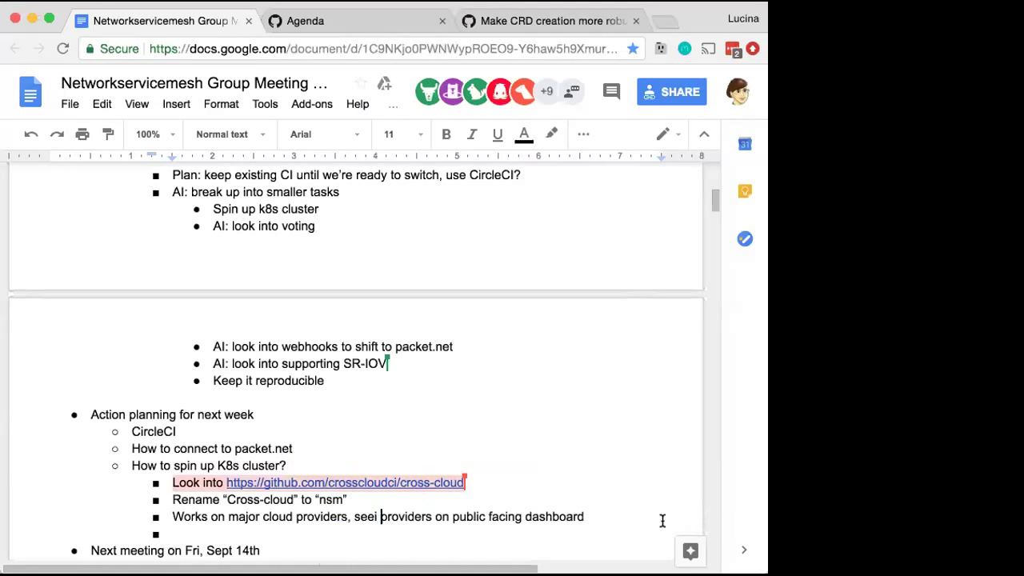
left_click(599, 517)
type(",  cncf.ci")
key("Left")
key("Left")
key("Left")
key("Left")
key("Left")
key("Left")
key("Left")
key("BackSpace")
left_click_drag(628, 516, 590, 516)
left_click(623, 516)
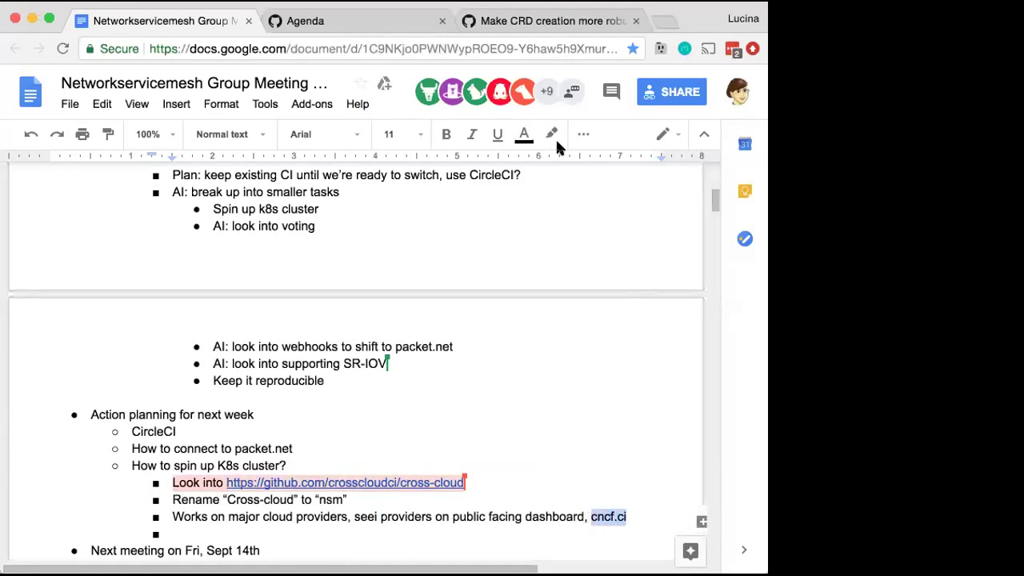
Hyperlink the selected cncf.ci text to cncf.ci
left_click(582, 138)
left_click(220, 164)
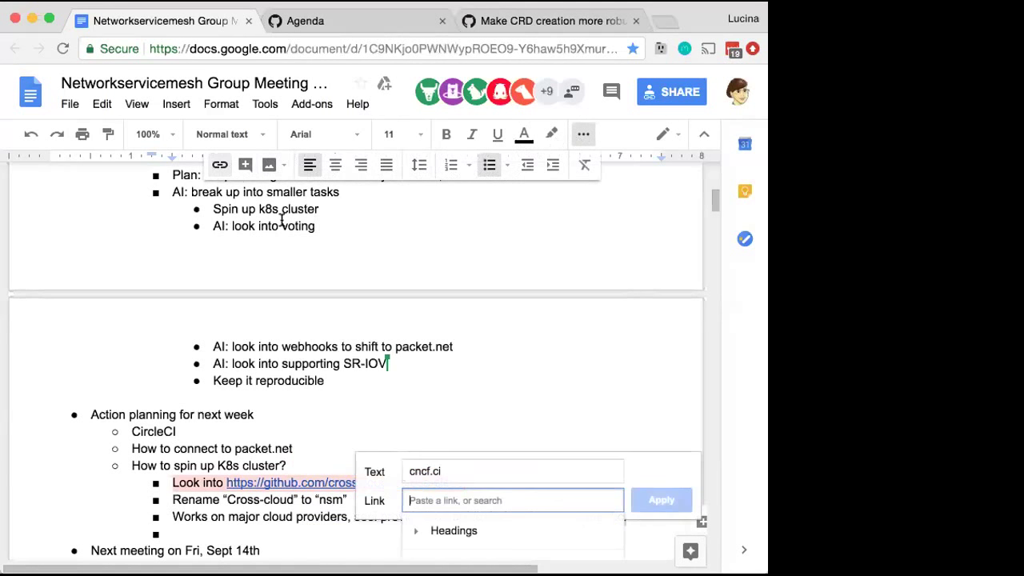
type("cncf.ci")
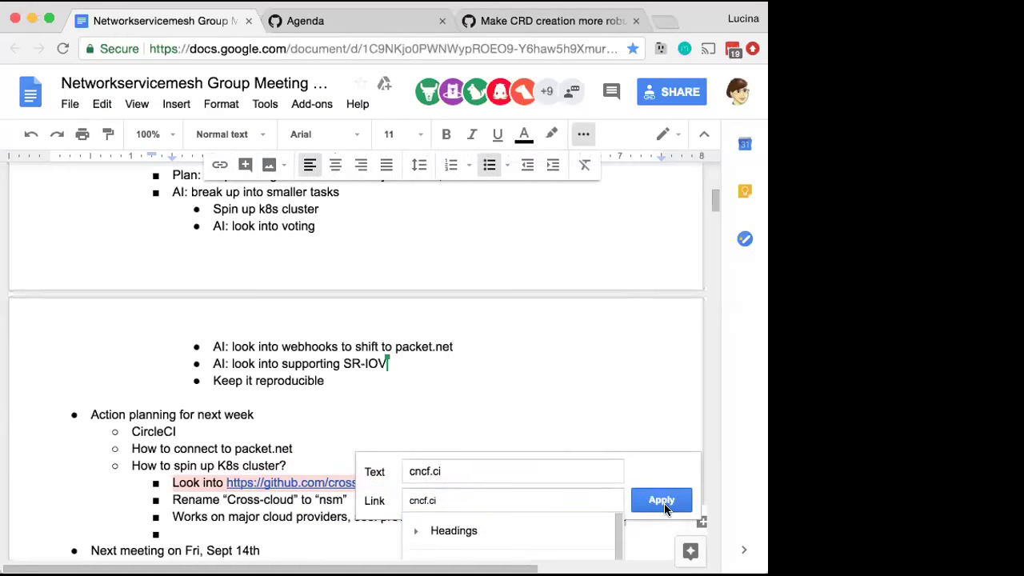
left_click(664, 501)
left_click(576, 475)
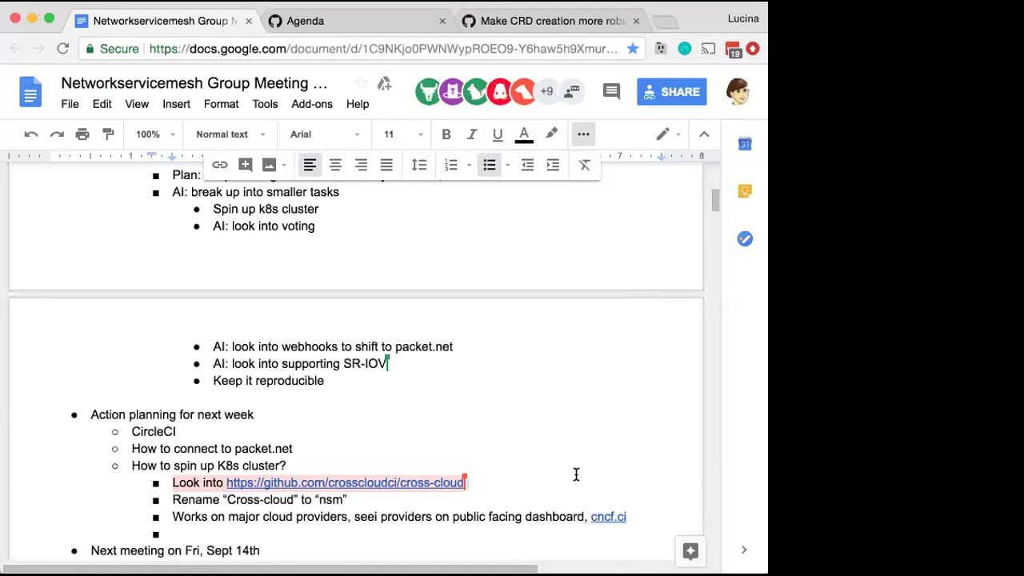
Add 'How to inject NSM into cluster' and 'How to set up daemon sets' as next-week items
left_click(448, 502)
key("Down")
key("Down")
key("shift+Tab")
type("How to inject NSM into clusters")
key("BackSpace")
key("Return")
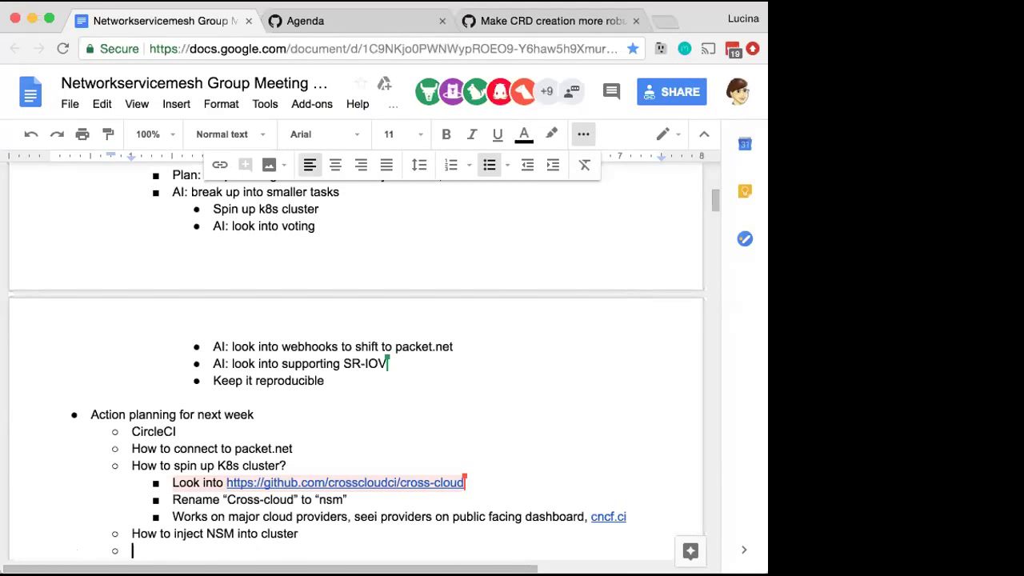
scroll(357, 361, "down", 2)
type("How to ")
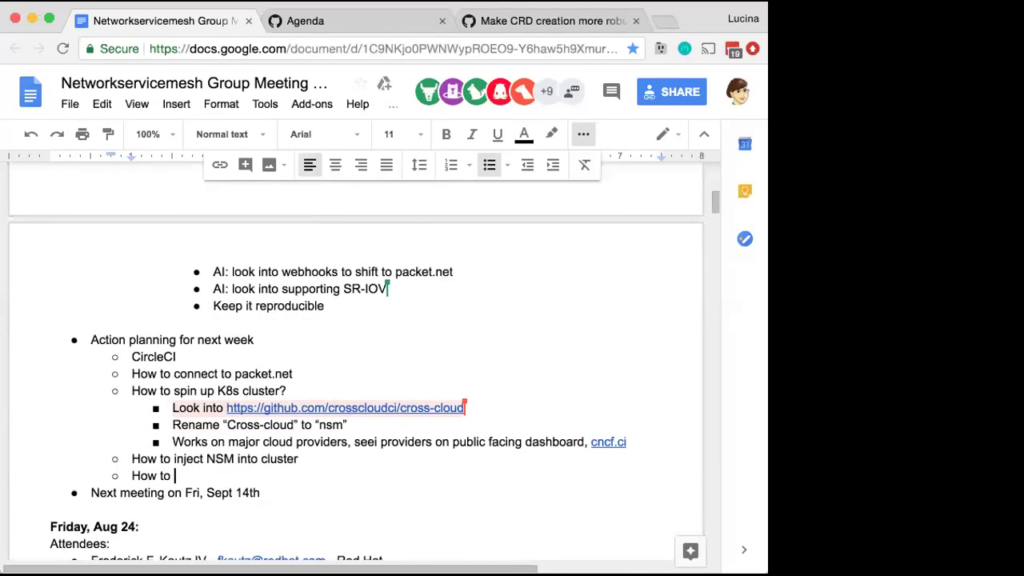
type("set up daemon sets")
key("Return")
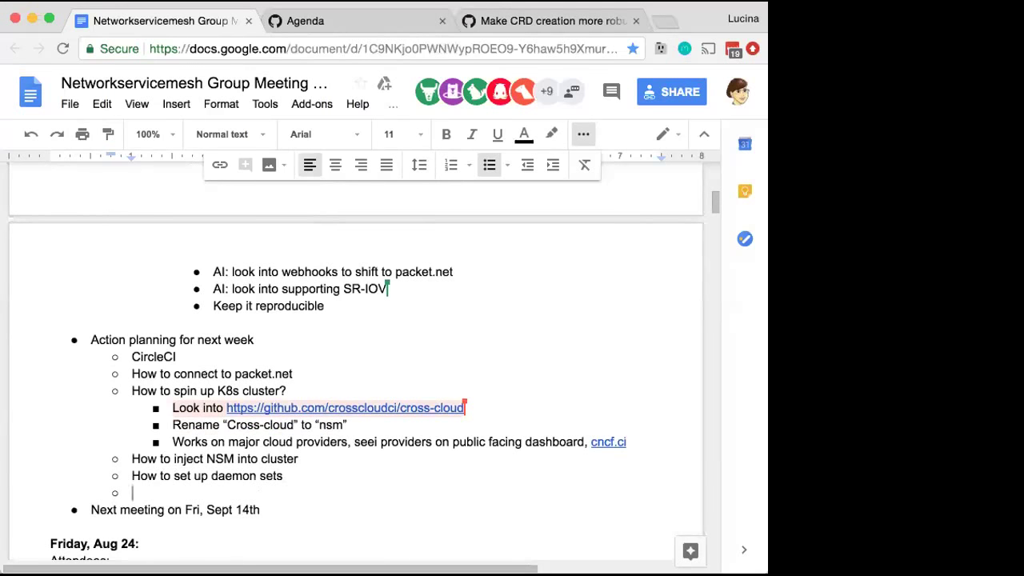
Append 'using cross-cloud on CircleCI' to the K8s cluster question, dropping the question mark
left_click(281, 390)
type("using cross-clou")
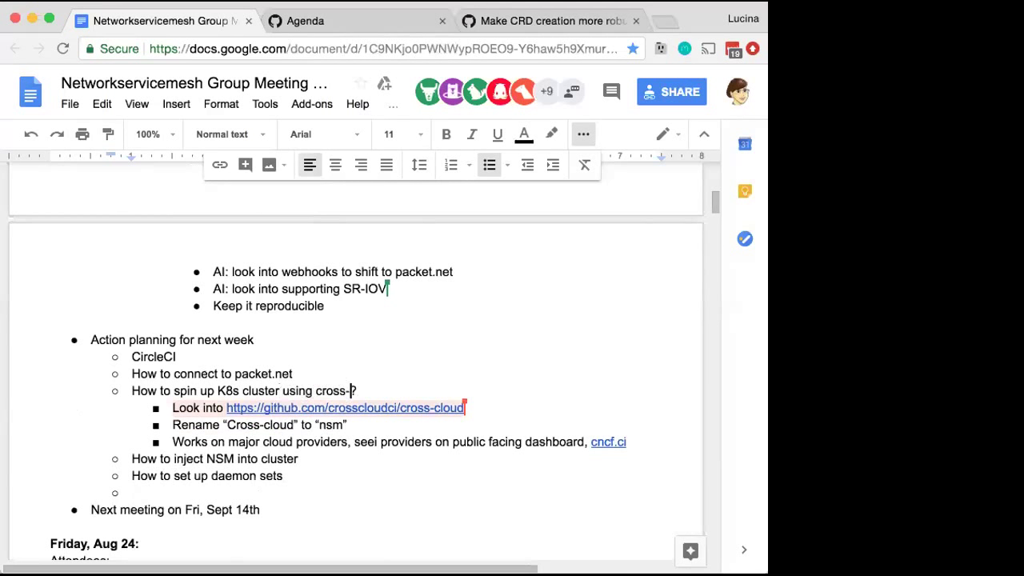
type("d on CircleCI")
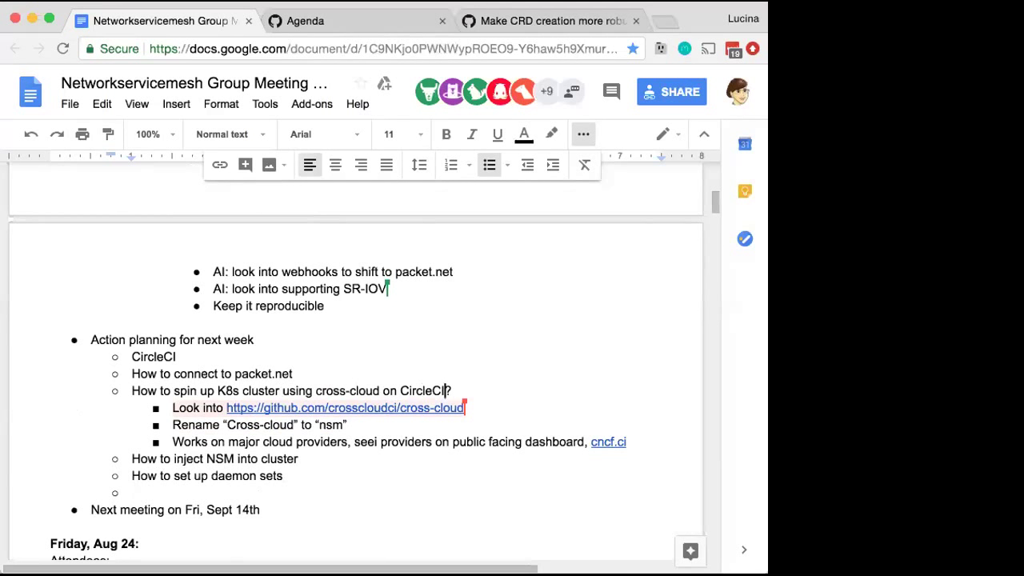
key("BackSpace")
Move 'How to connect to packet.net' to sit just above the inject NSM item
left_click_drag(292, 373, 68, 361)
left_click(146, 374)
left_click_drag(296, 374, 126, 367)
key("BackSpace")
key("BackSpace")
key("BackSpace")
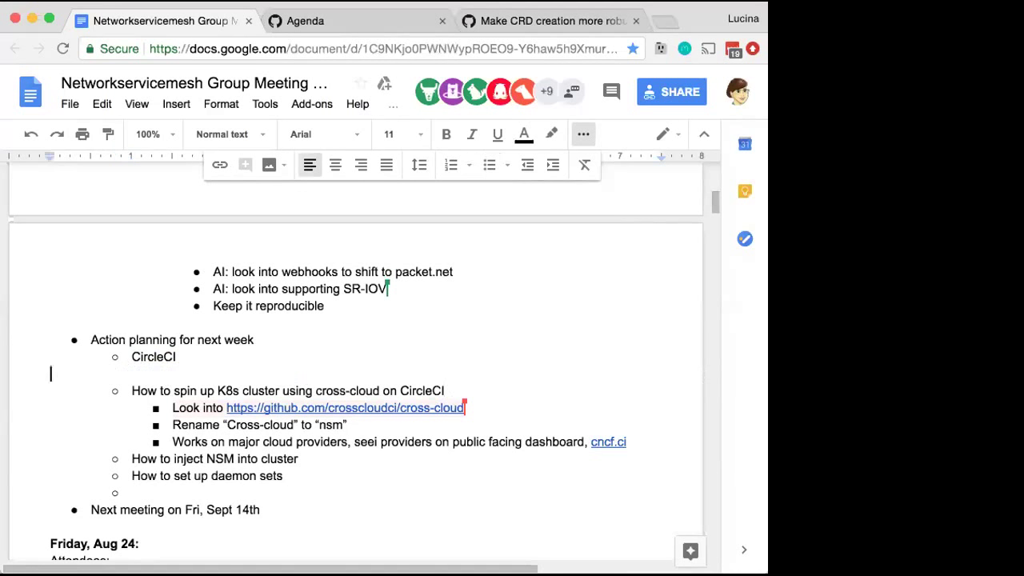
left_click(132, 442)
key("ctrl+v")
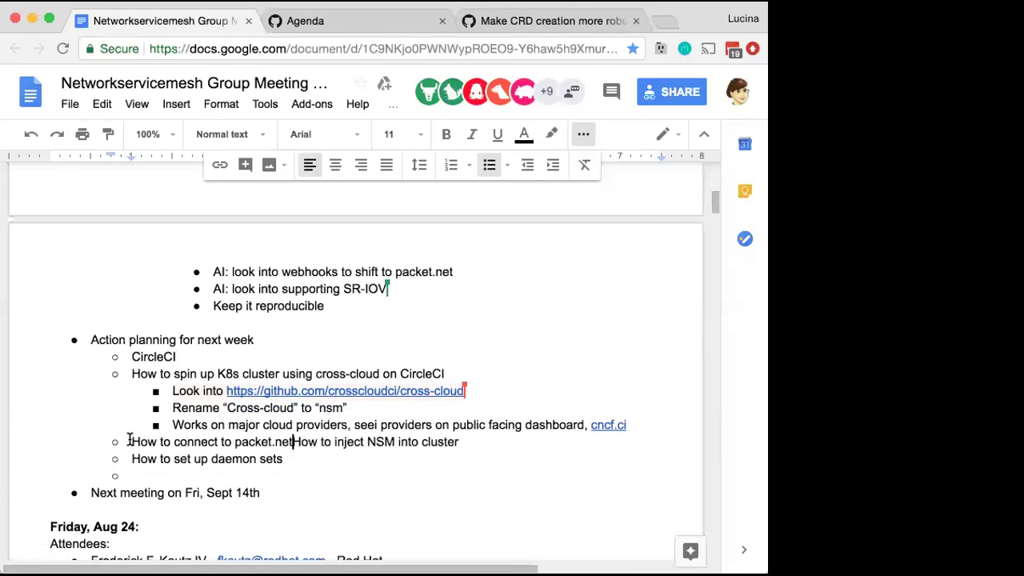
key("Return")
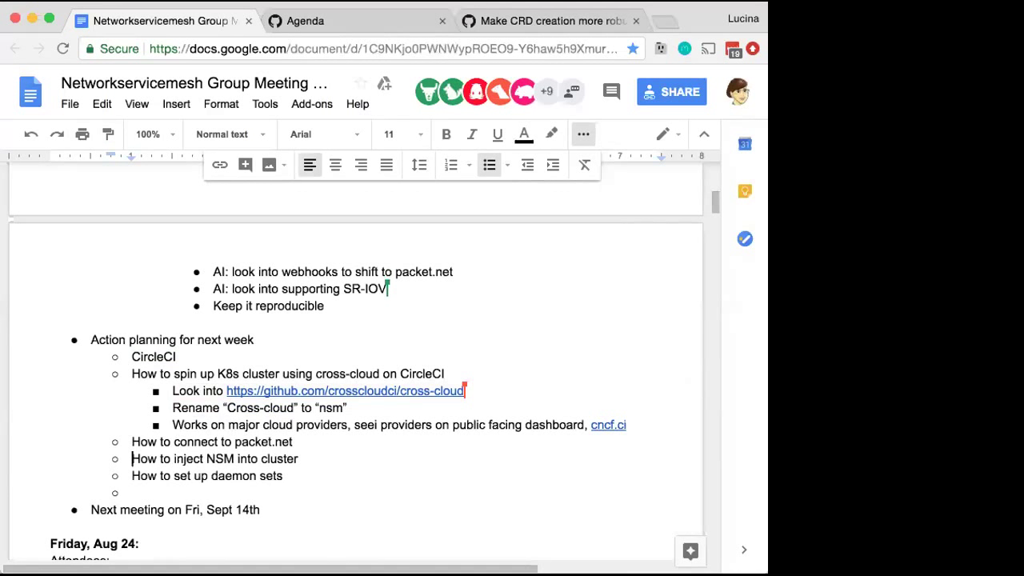
Reword the four 'How to' items to begin 'Decide how to'
left_click(137, 373)
key("BackSpace")
type("Decide h")
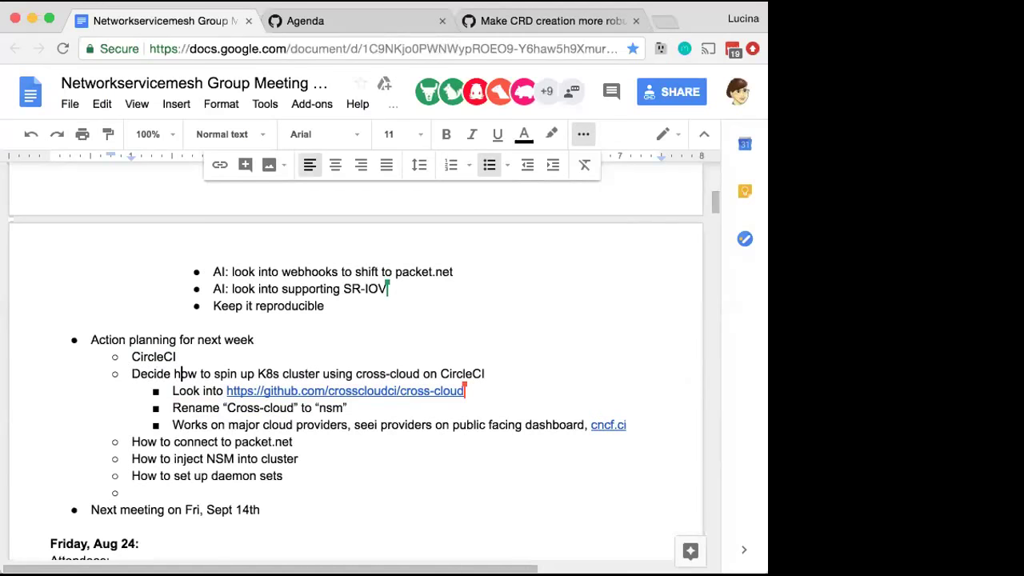
left_click_drag(182, 373, 107, 375)
key("ctrl+c")
left_click(139, 442)
key("BackSpace")
key("ctrl+v")
left_click_drag(141, 458, 122, 472)
key("BackSpace")
key("ctrl+v")
key("BackSpace")
key("ctrl+v")
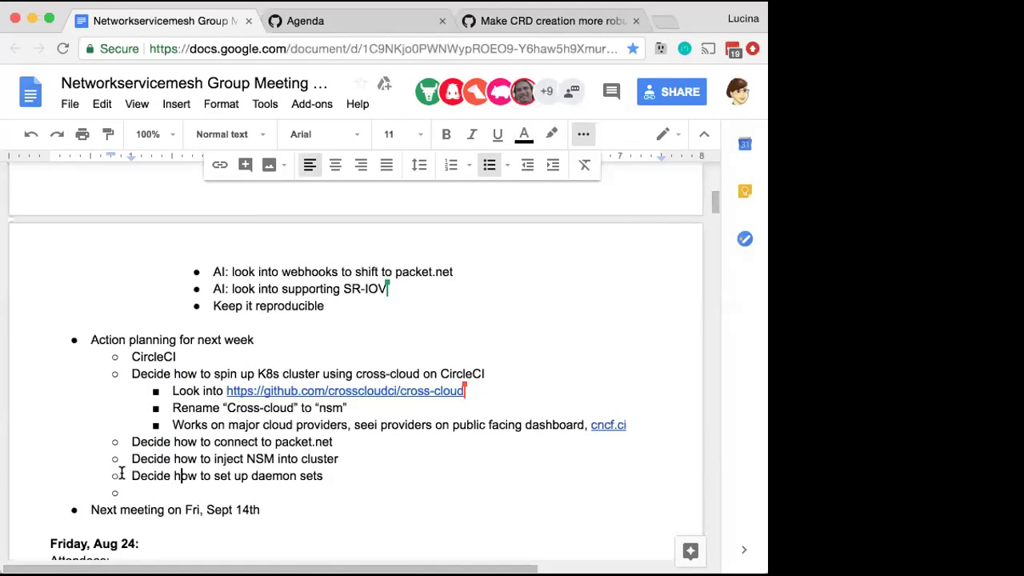
left_click(583, 133)
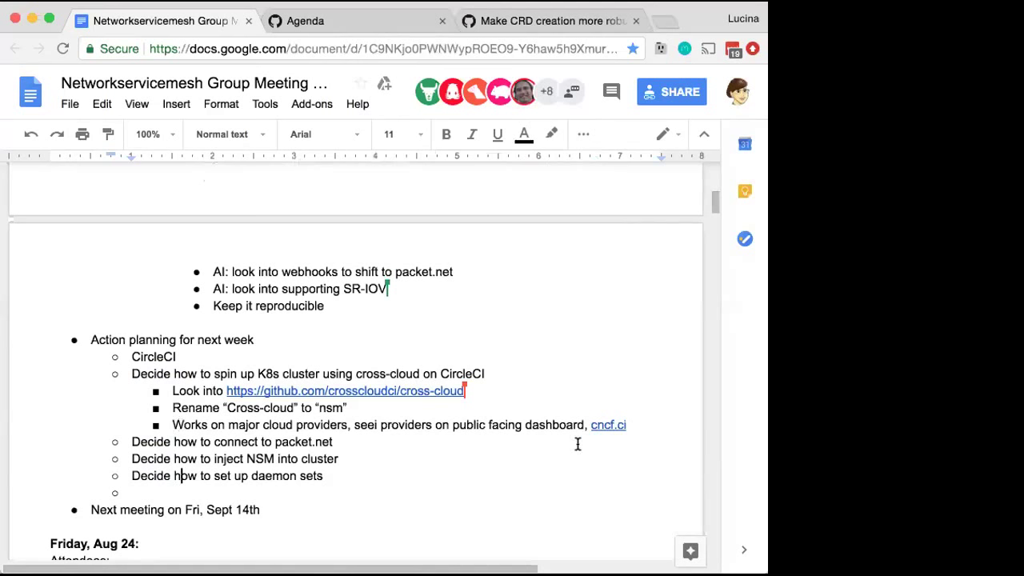
Add the sub-bullet 'Have questions? Join cncf slack channel #cncf-ci' under the providers note
left_click(633, 425)
key("Return")
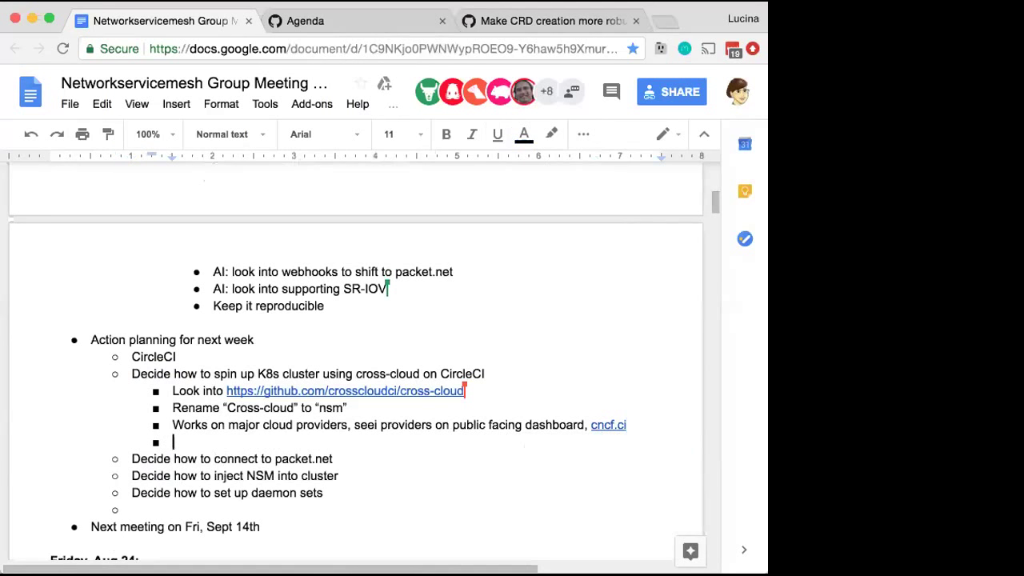
type("Have questions:")
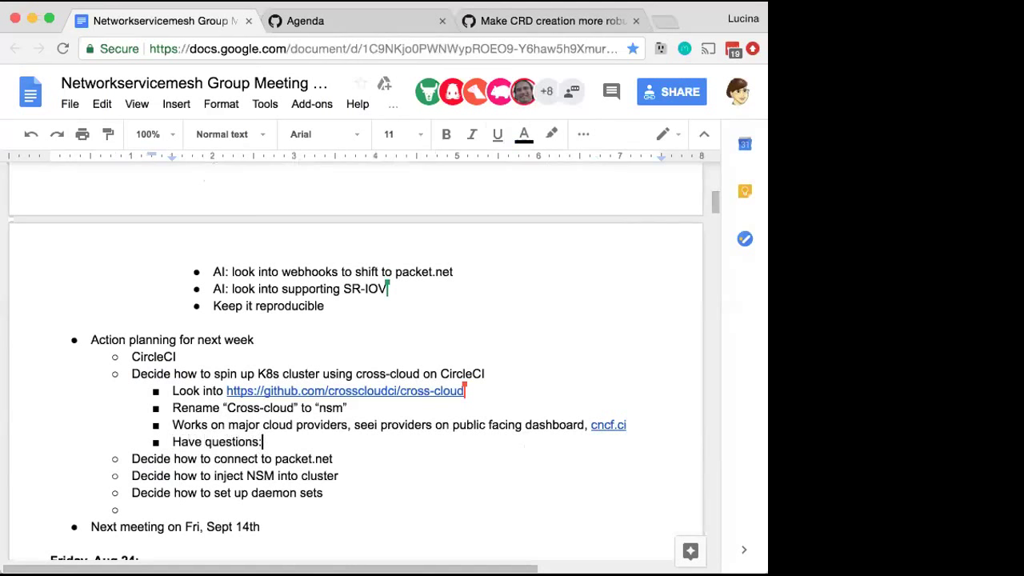
type(" join cncf slack")
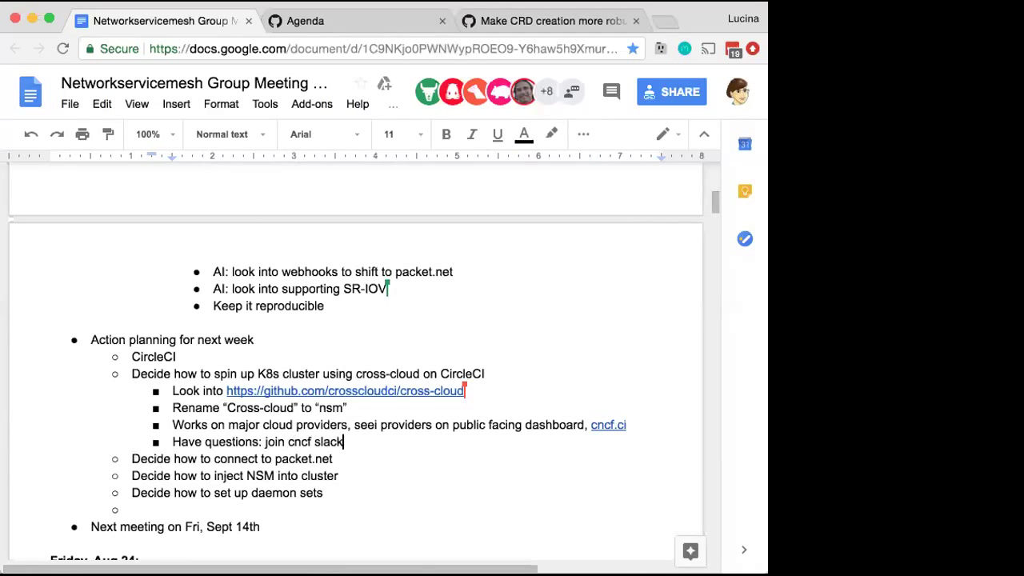
type(" channel #")
key("super+Tab")
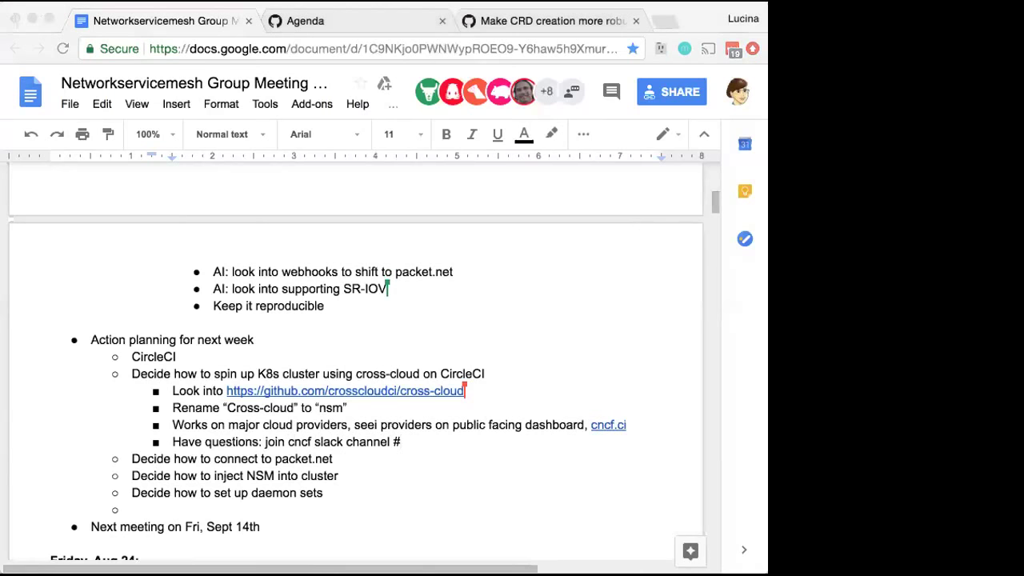
key("super+Tab")
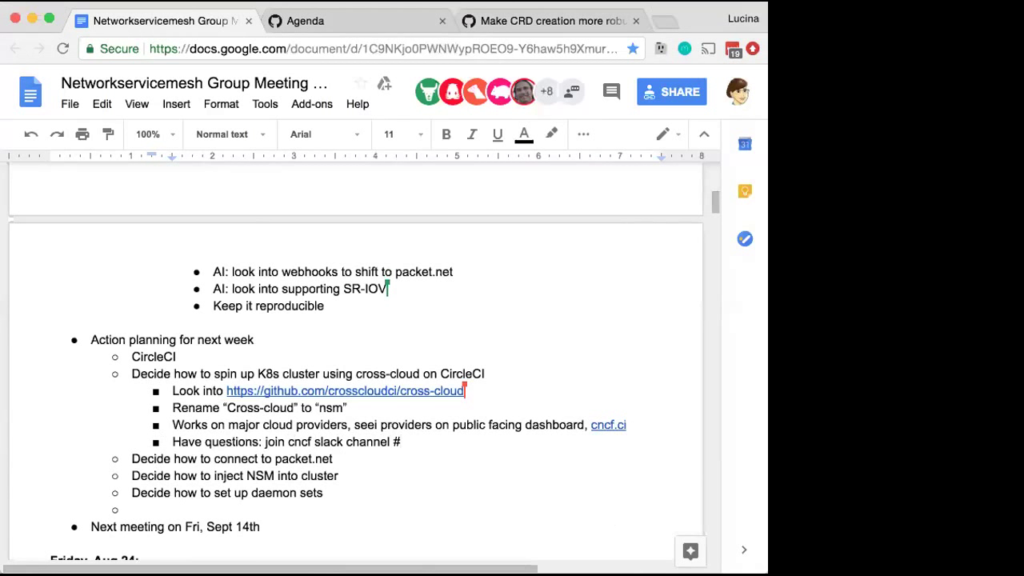
type("cncf-ci")
left_click(259, 442)
key("BackSpace")
type("? ")
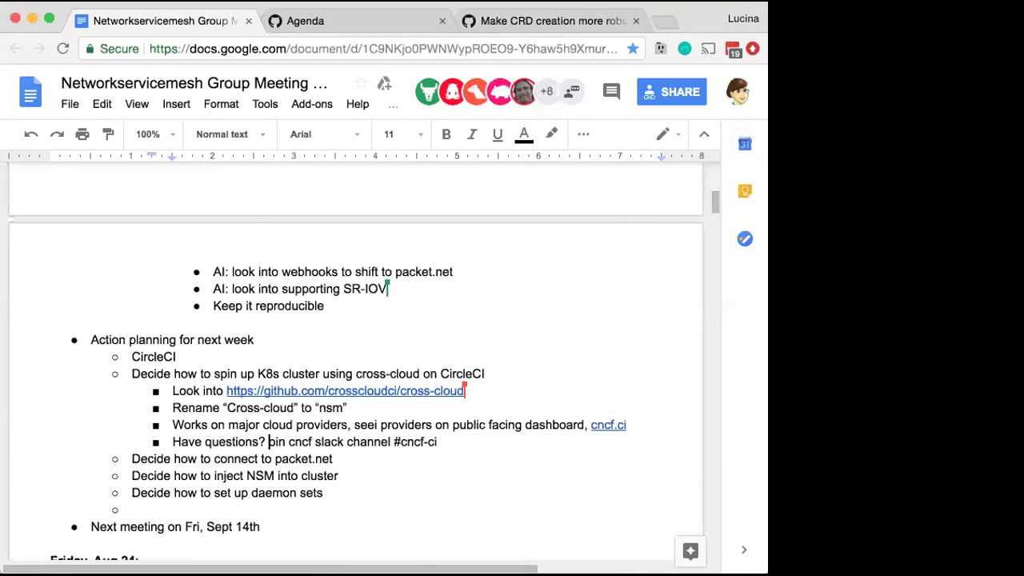
type("J")
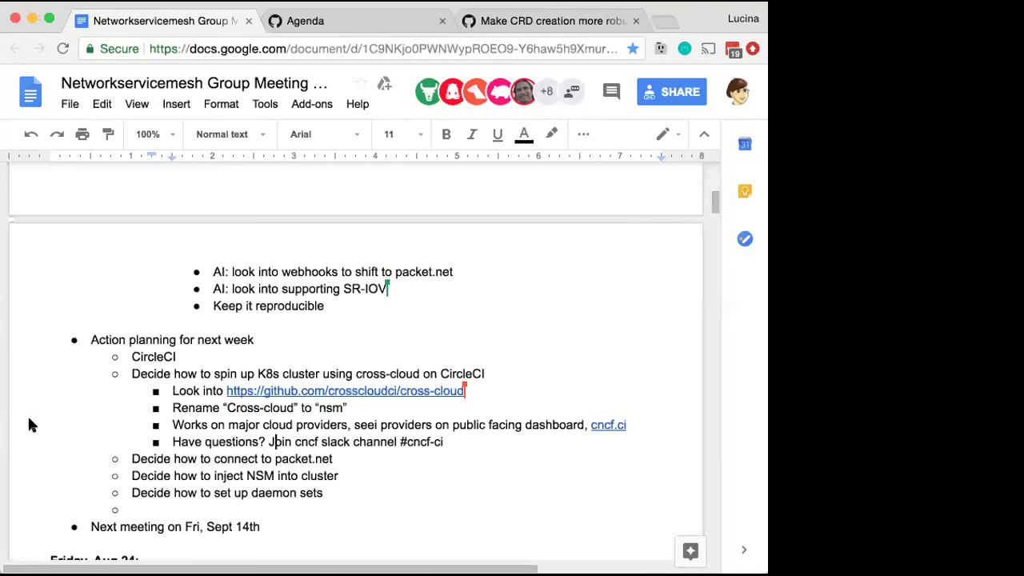
key("super+Tab")
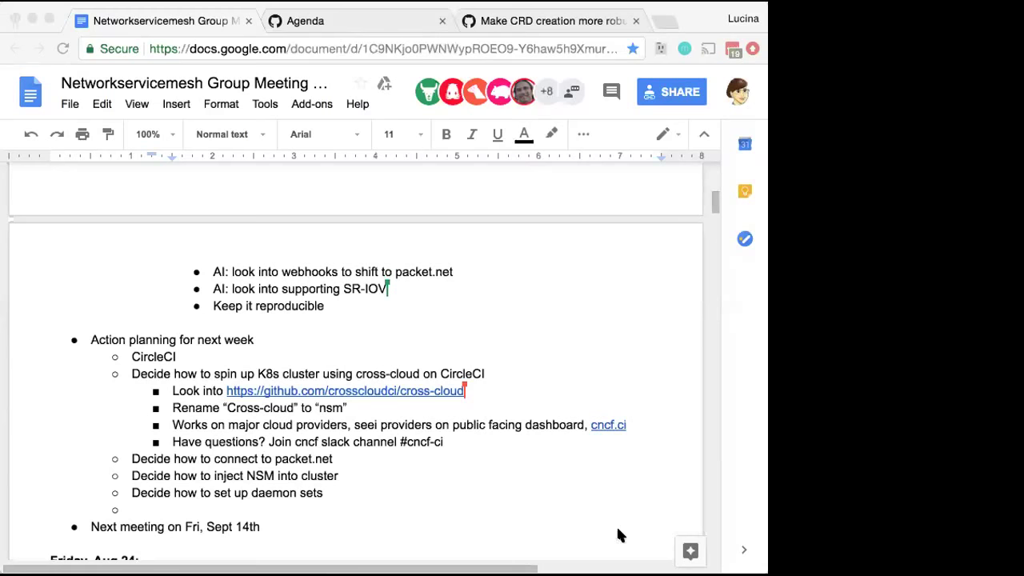
left_click(499, 450)
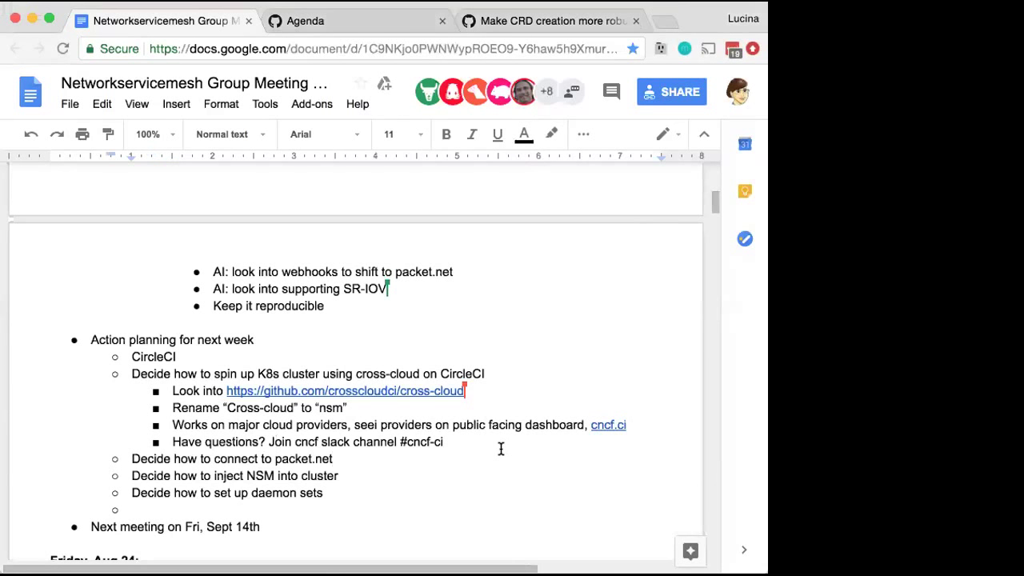
left_click(495, 438)
type("or @")
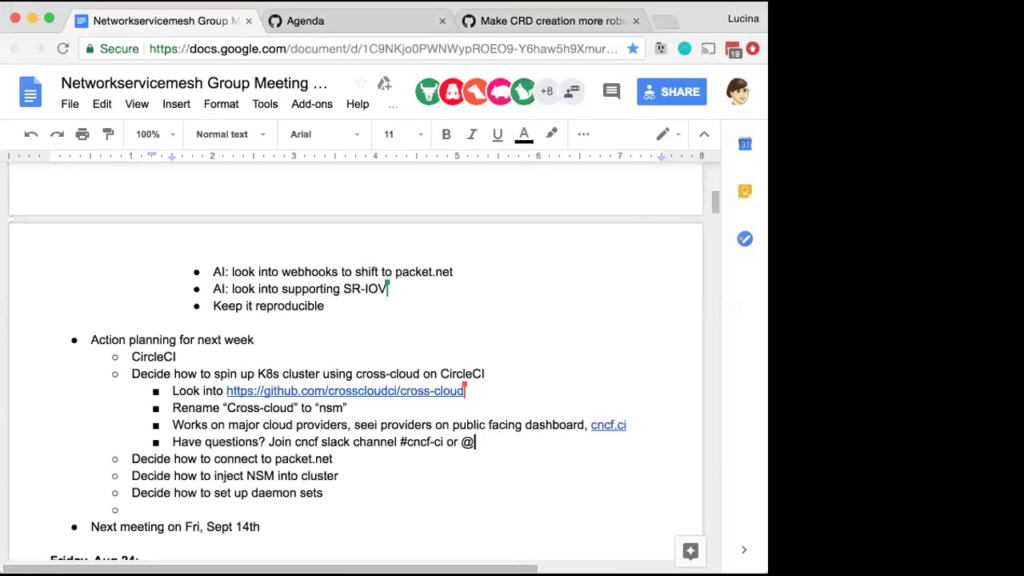
key("BackSpace")
type("#cnf")
key("Left")
key("Left")
key("Left")
key("Left")
key("Left")
key("Left")
key("Left")
type("and/")
key("super+Tab")
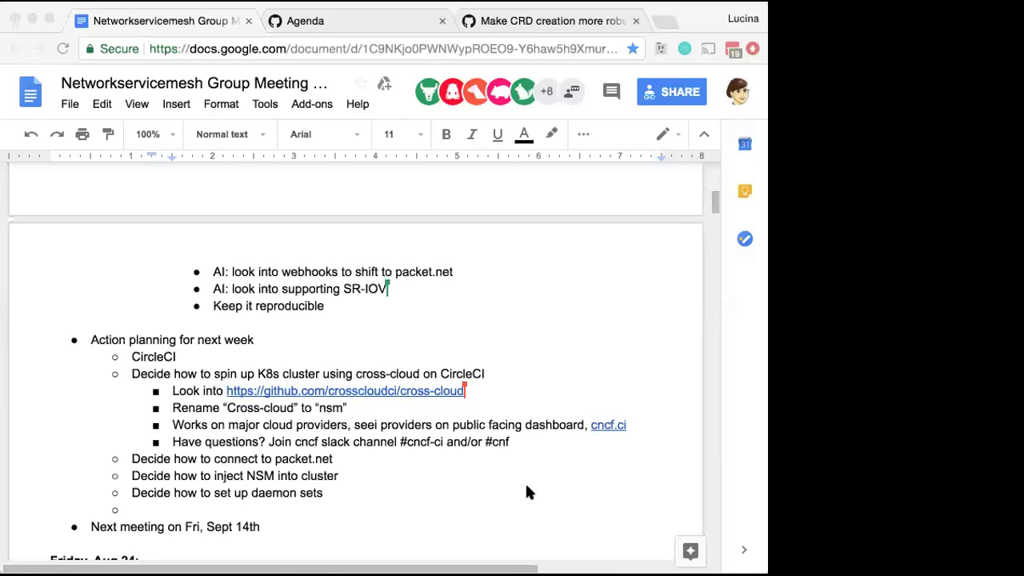
left_click(479, 441)
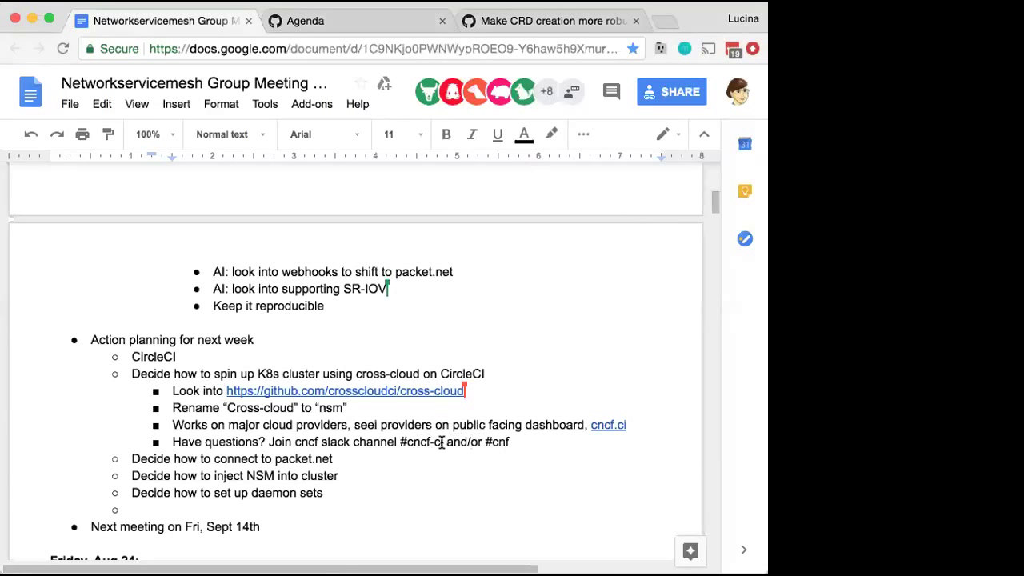
left_click_drag(445, 442, 523, 440)
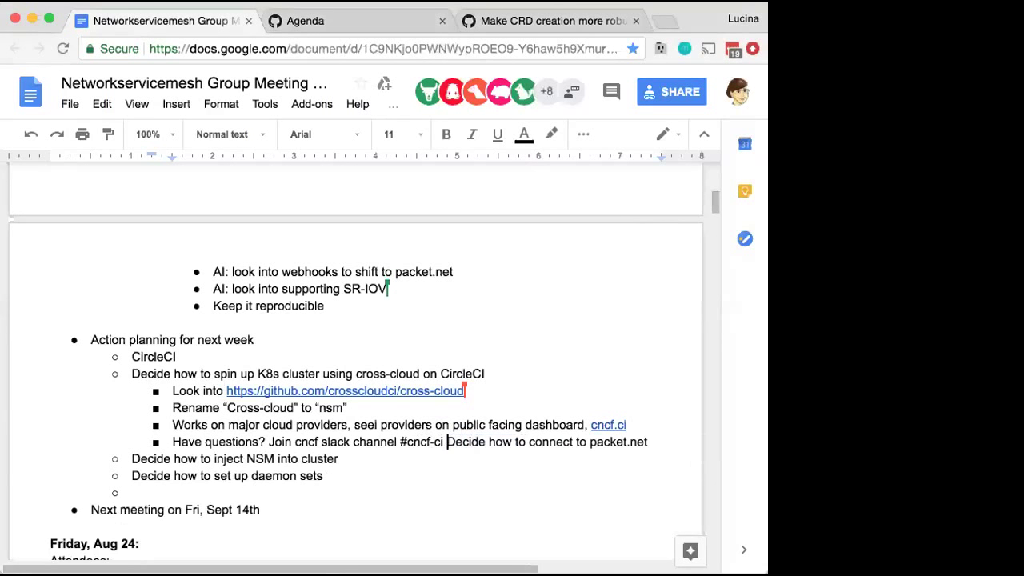
key("Return")
key("shift+Tab")
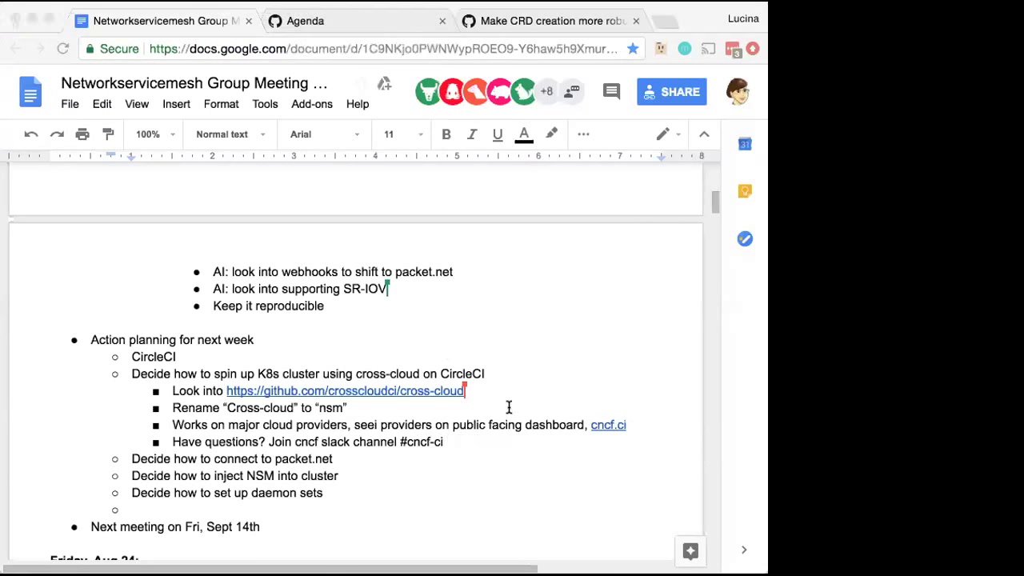
left_click(467, 434)
key("Return")
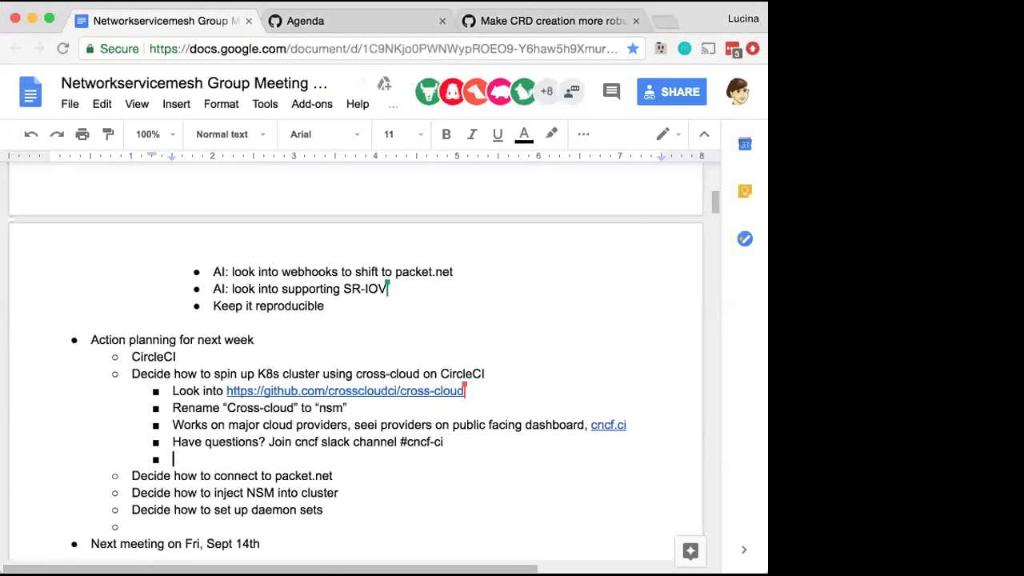
key("Tab")
type("Request in")
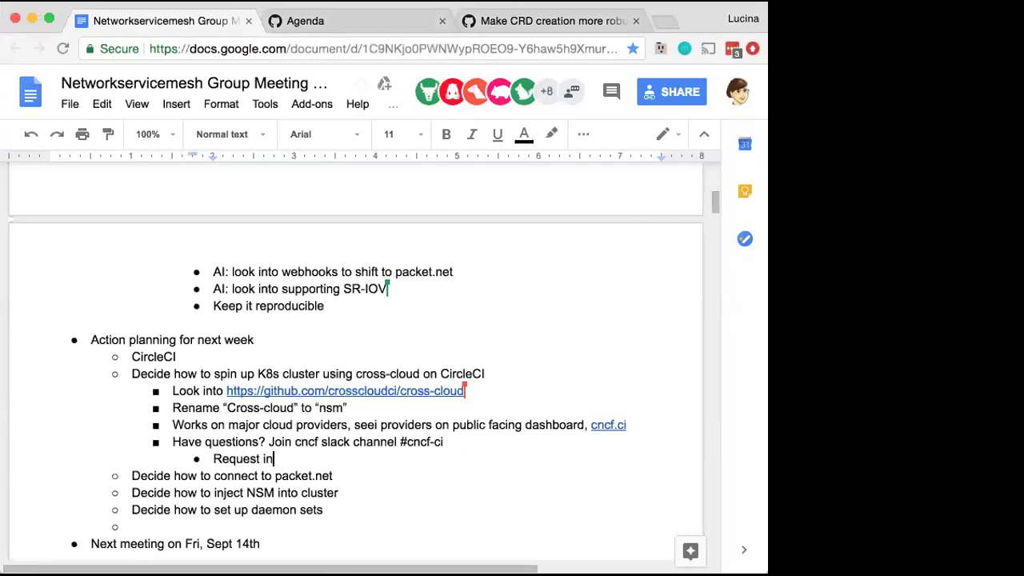
type("vite at")
key("super+v")
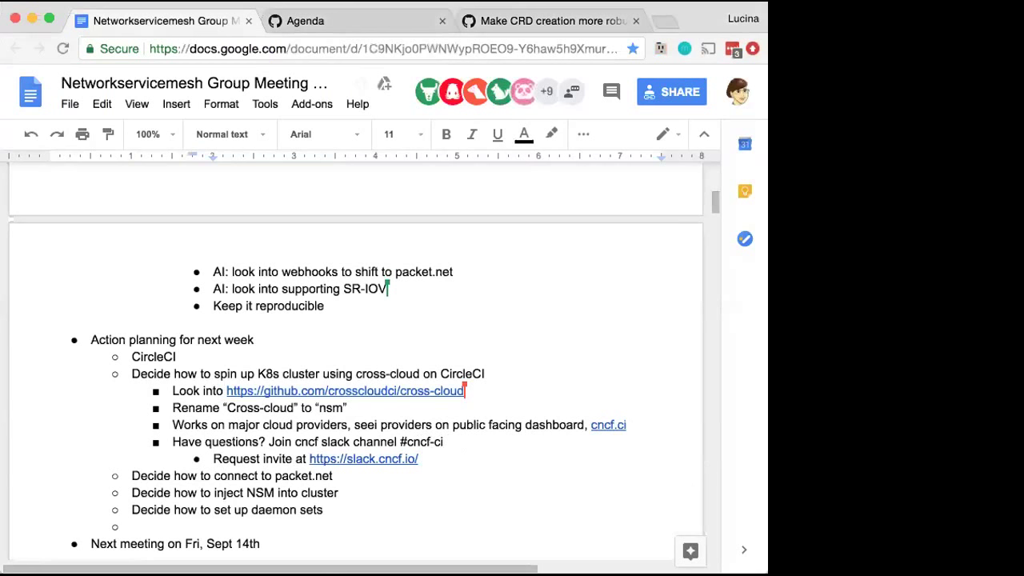
left_click(262, 442)
type("on cross-cloud ci")
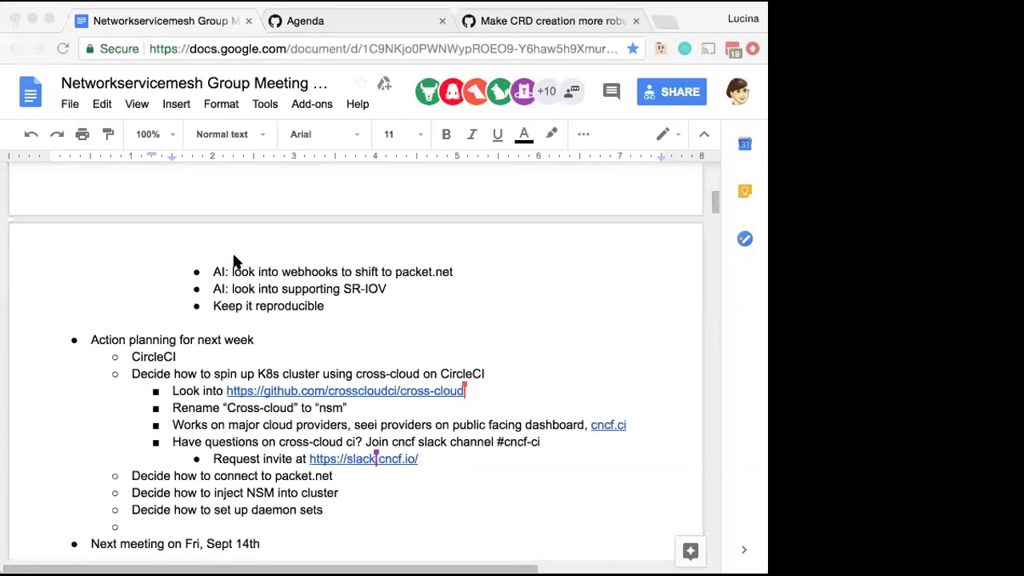
Add an outdented '[Tom] VPP cross connect - blocked?' bullet after 'Keep it reproducible'
left_click(485, 315)
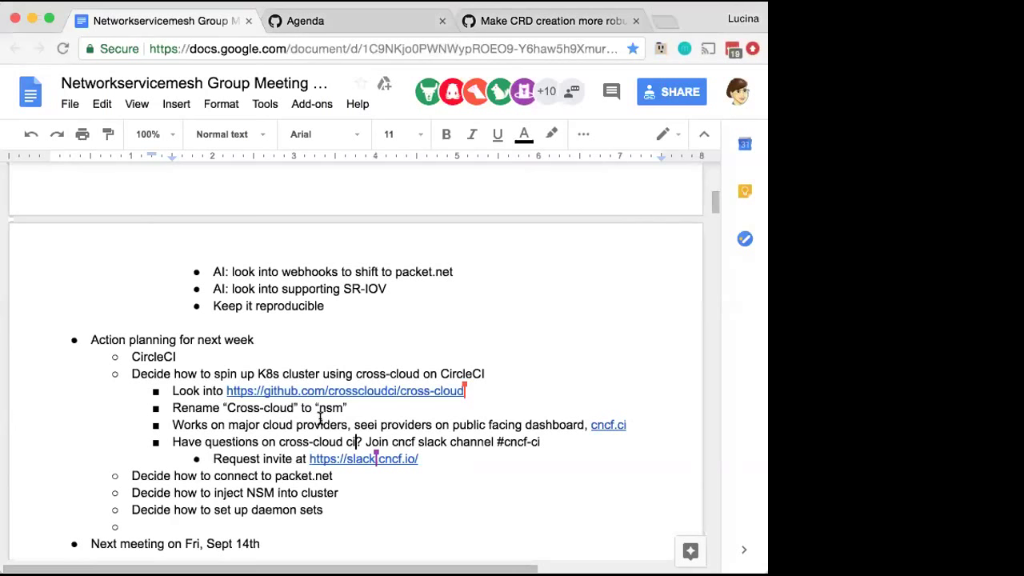
scroll(320, 417, "up", 3)
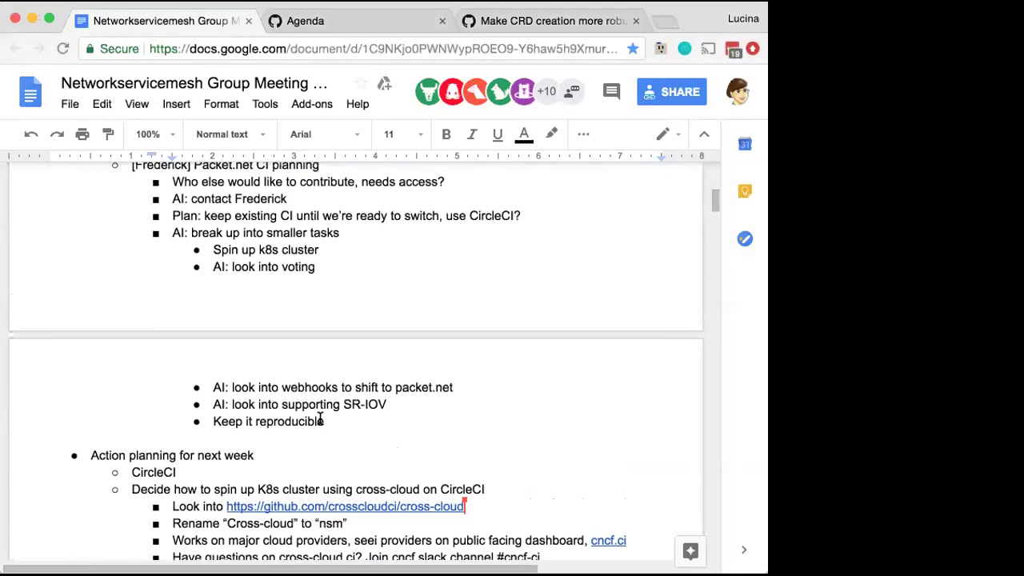
left_click(347, 450)
key("Return")
key("shift+Tab")
key("shift+Tab")
type("[Tom] VPP cross connect - blocked?")
Add the indented sub-point 'AI: continue conversation on chat' beneath it
key("Return")
key("Tab")
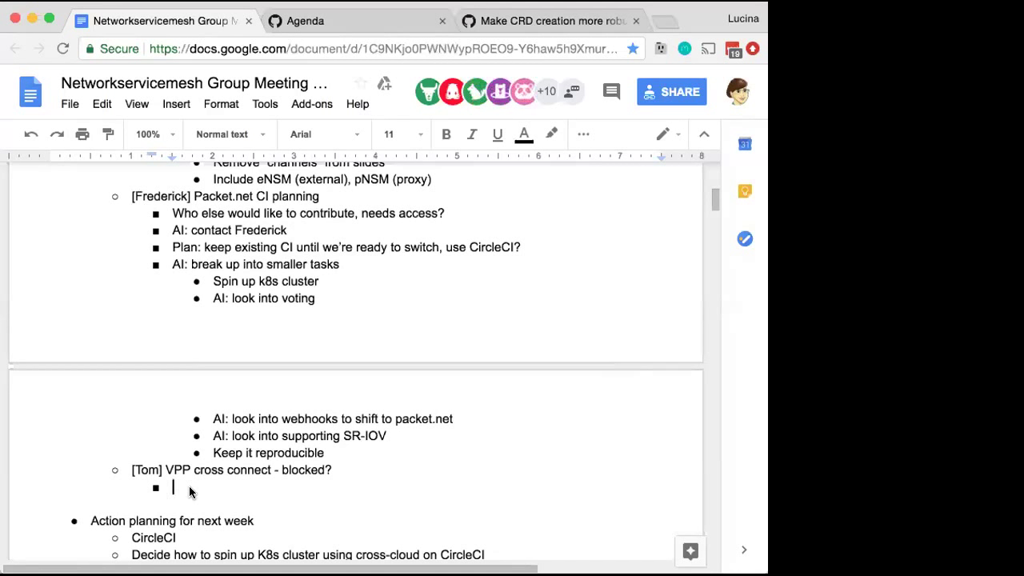
type("AI: continue on chat")
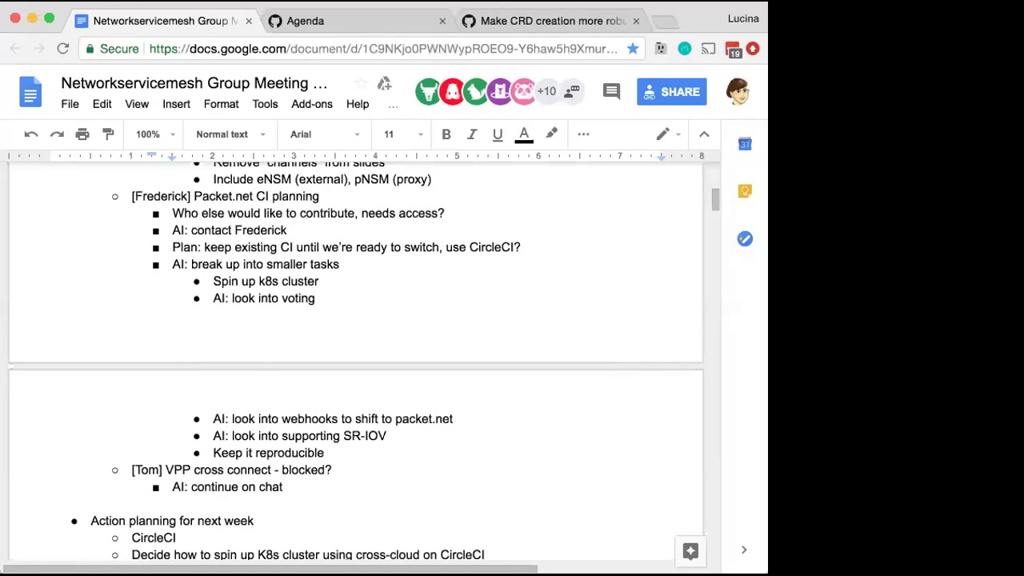
left_click(238, 487)
type("conversation")
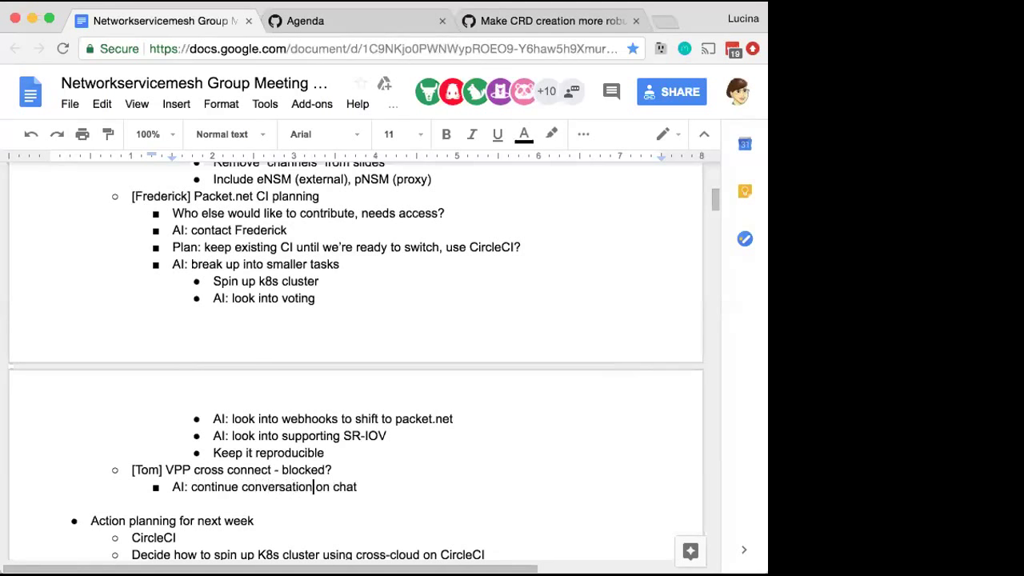
scroll(356, 360, "down", 3)
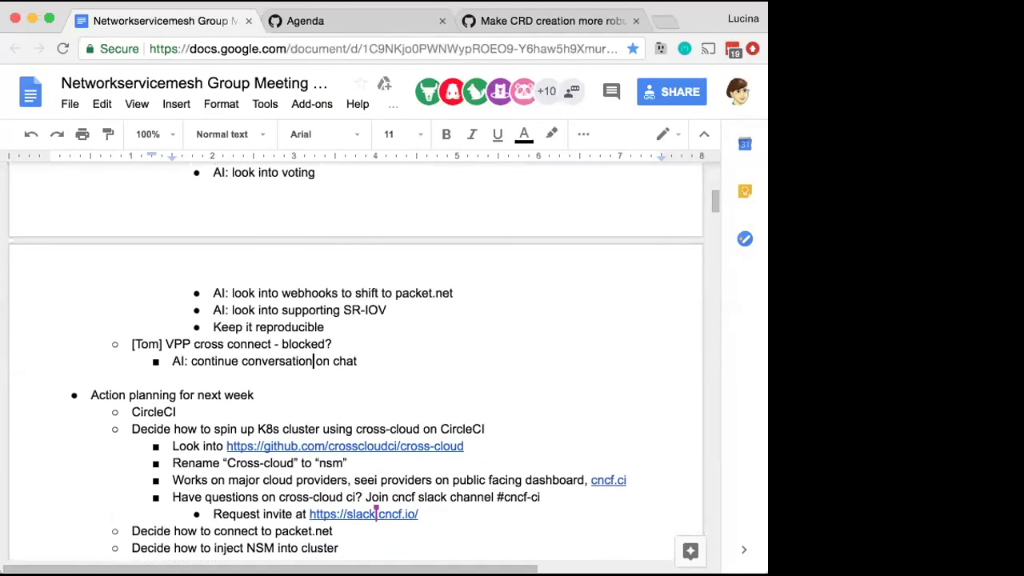
scroll(356, 360, "down", 3)
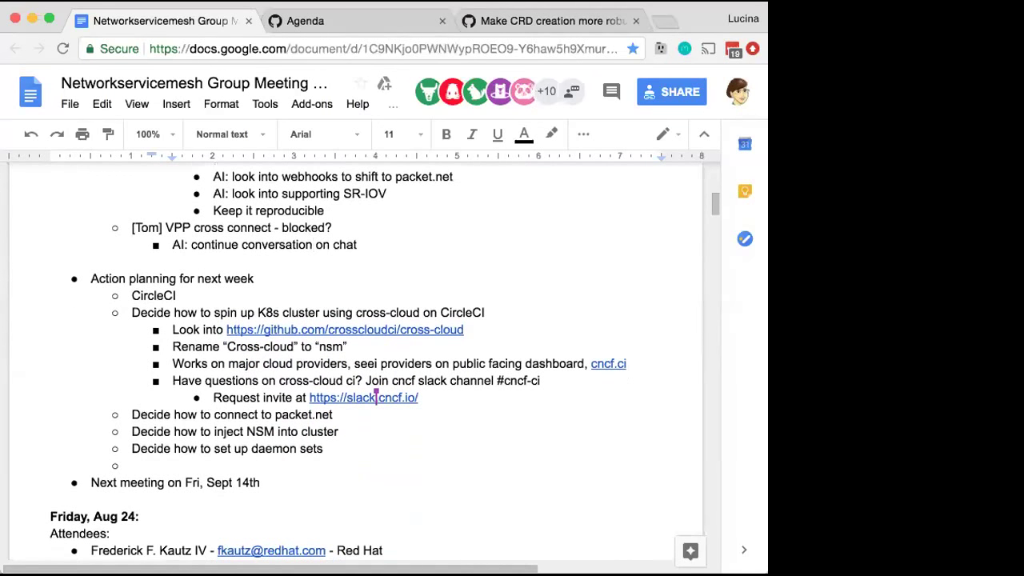